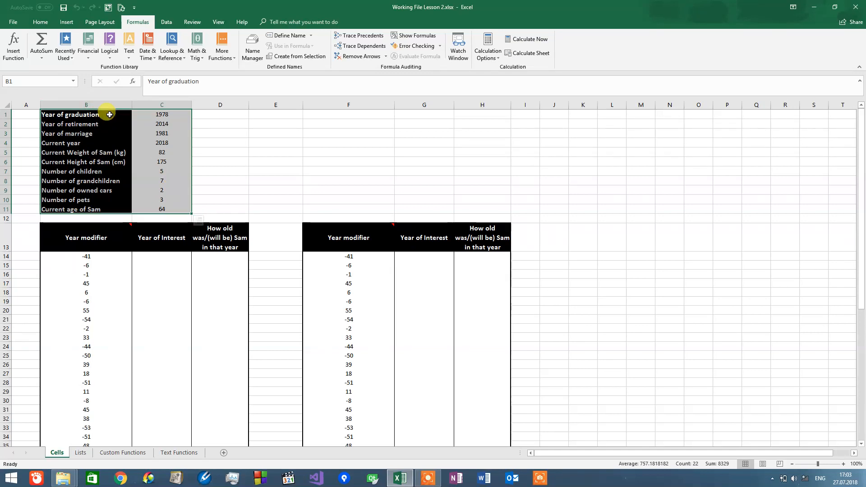
Review the reference data in B1:C11, including the graduation, retirement, number of children and current age rows
drag(110, 114, 171, 206)
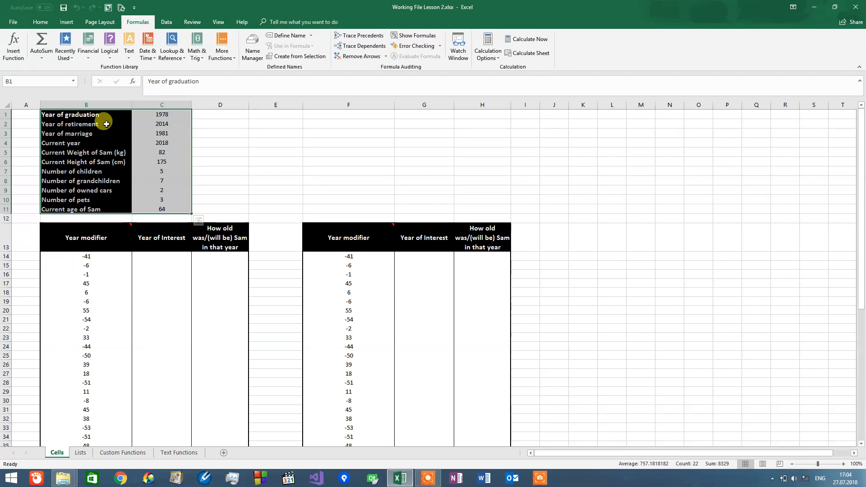
drag(88, 114, 162, 116)
drag(108, 125, 156, 126)
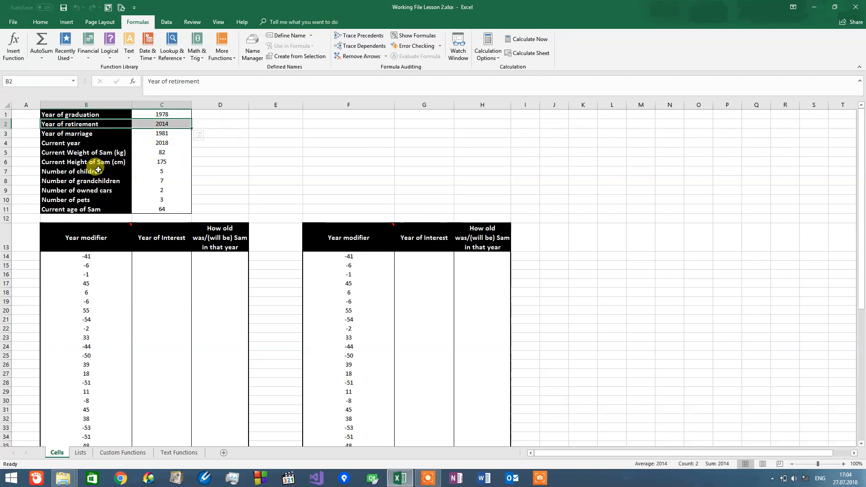
drag(90, 170, 153, 170)
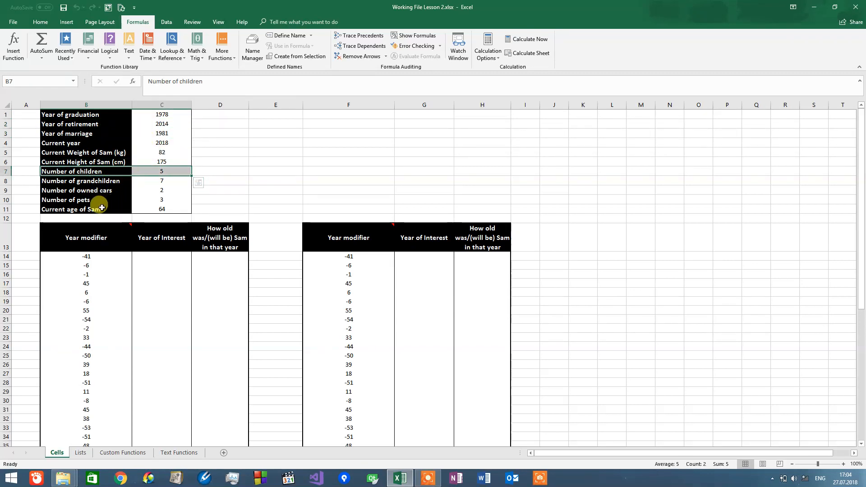
drag(98, 208, 167, 209)
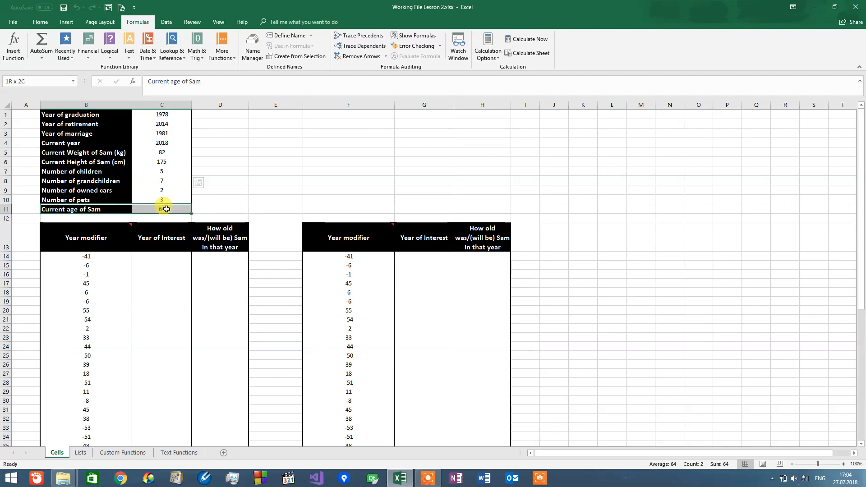
click(219, 178)
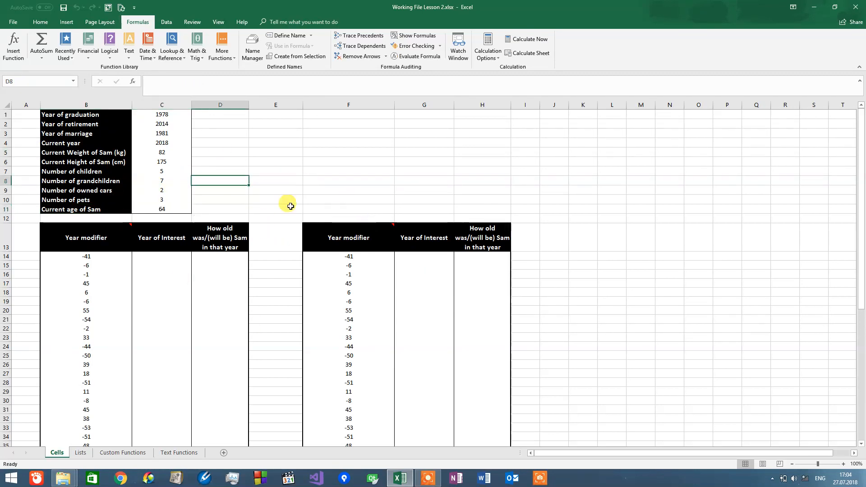
Examine the first table's columns from row 13 down and read the comment on its Year modifier header
drag(165, 239, 225, 301)
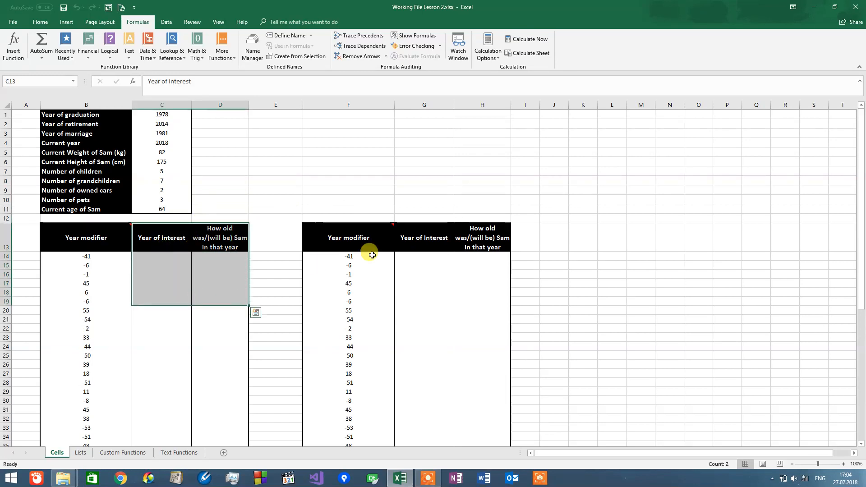
drag(108, 238, 220, 391)
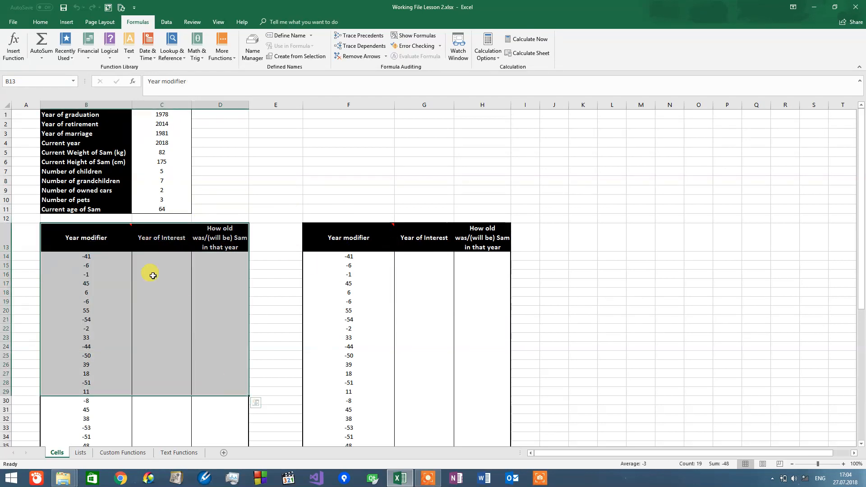
click(137, 255)
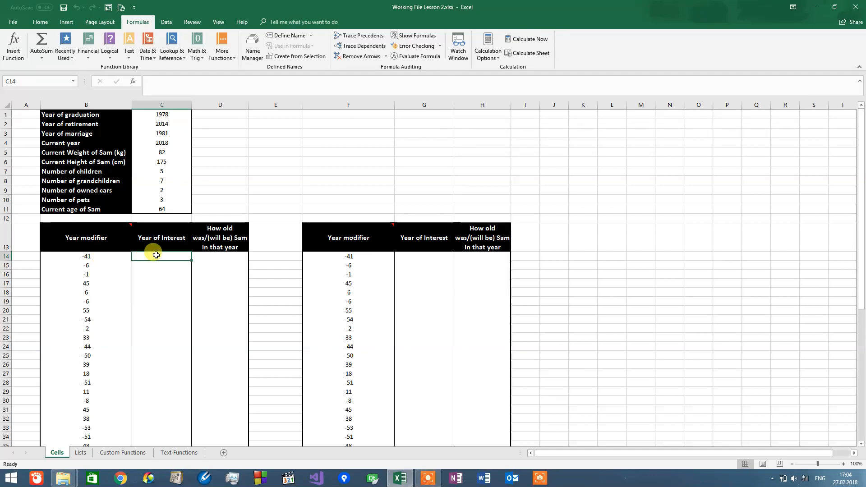
click(82, 262)
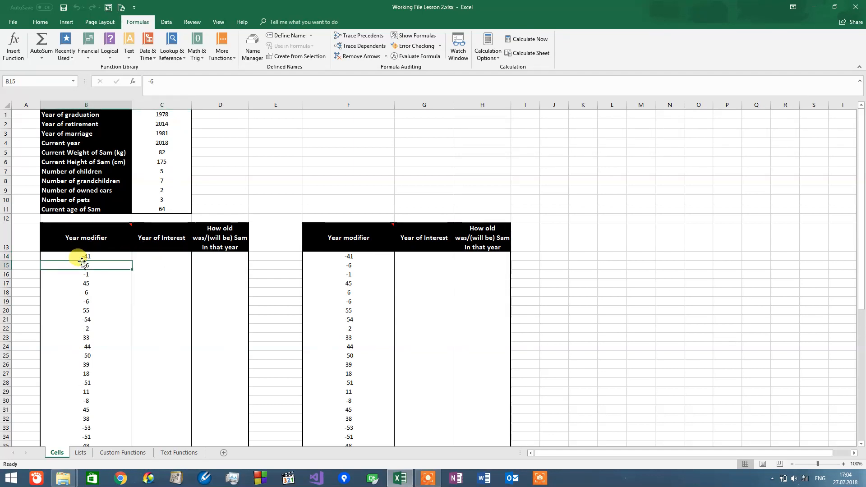
mouse_move(86, 229)
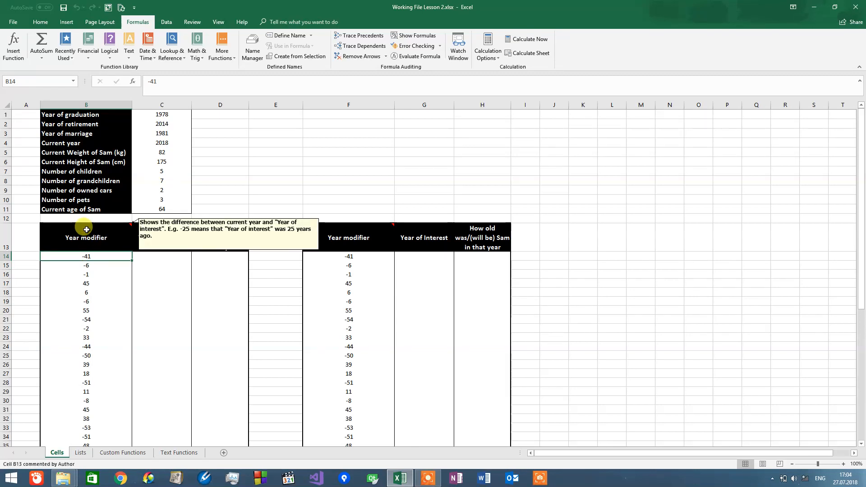
click(86, 229)
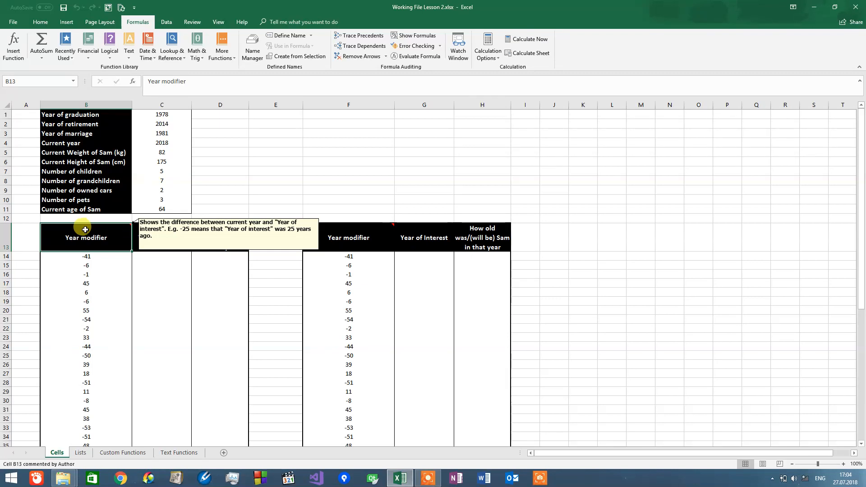
Examine the empty Year of Interest column in the first table and how row 14 relates to its year modifier
click(169, 255)
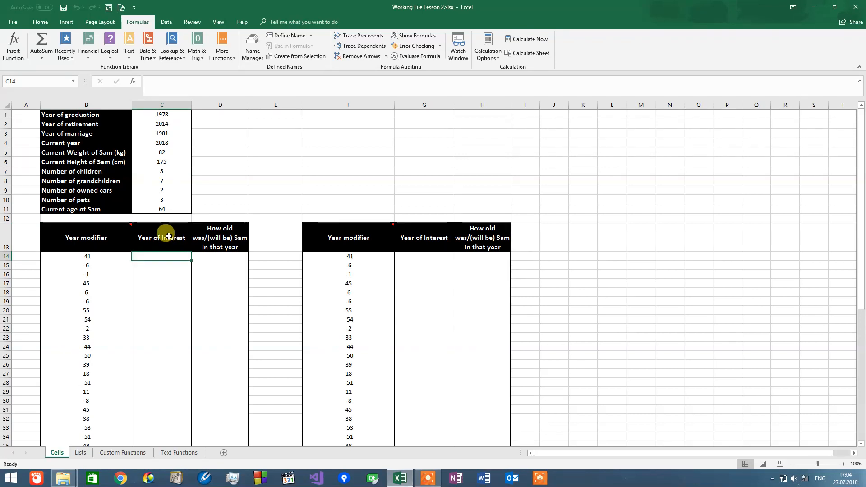
drag(168, 236, 173, 411)
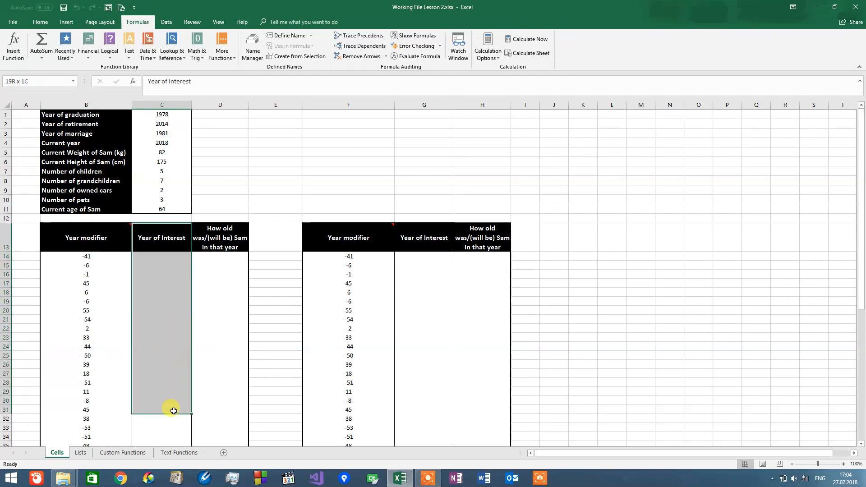
click(165, 255)
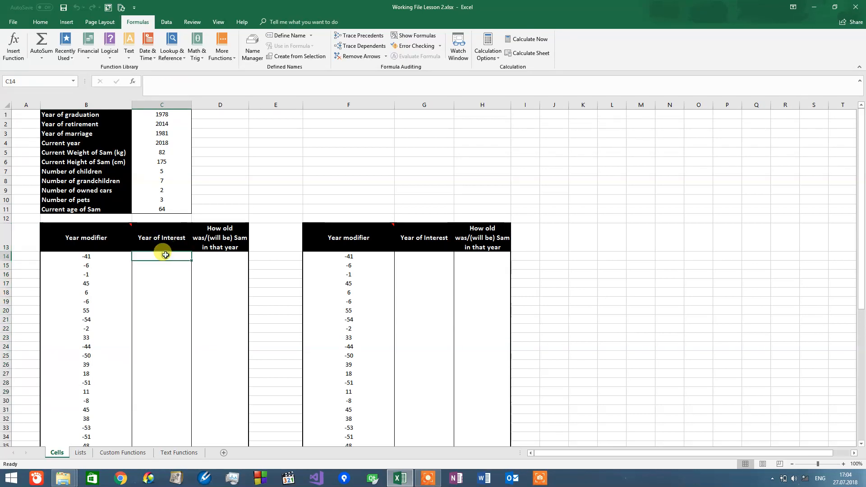
drag(68, 254, 203, 256)
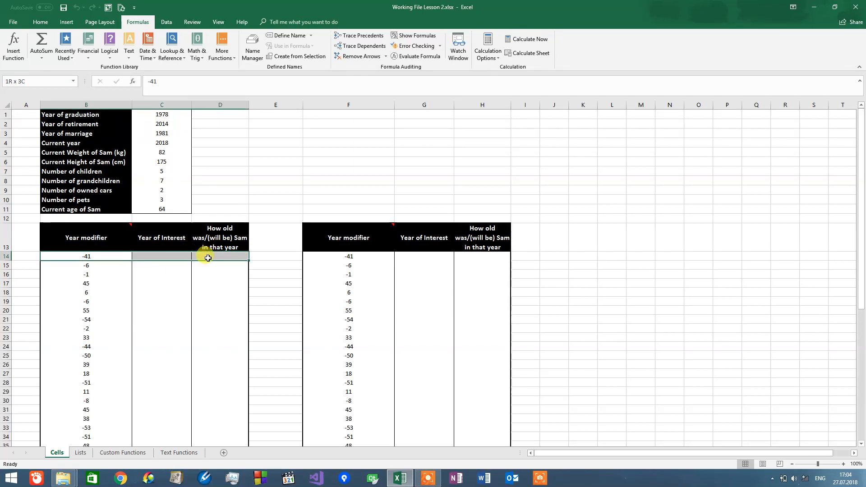
click(145, 257)
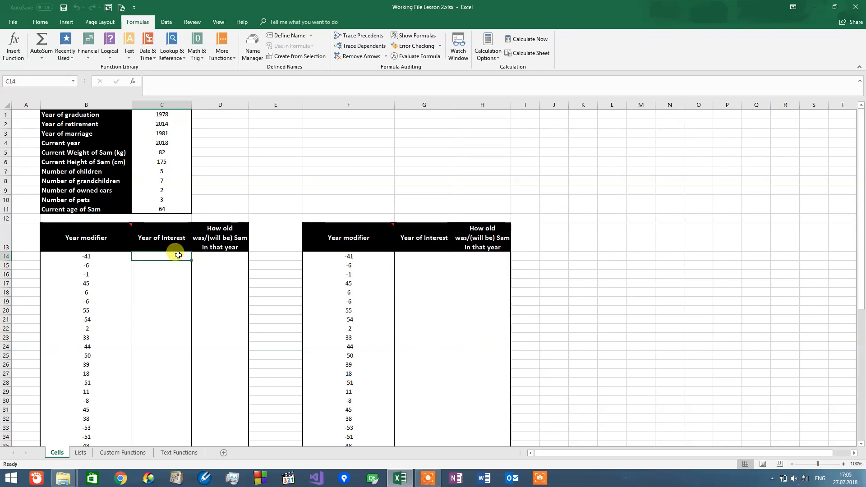
click(104, 255)
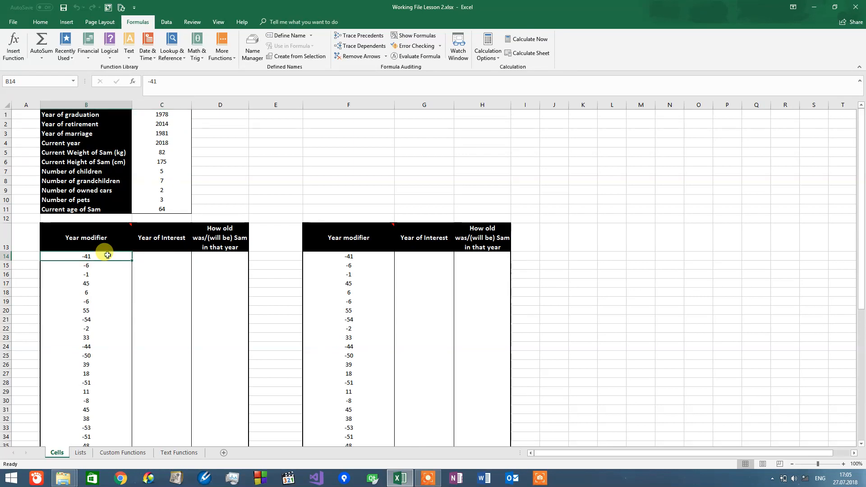
click(169, 255)
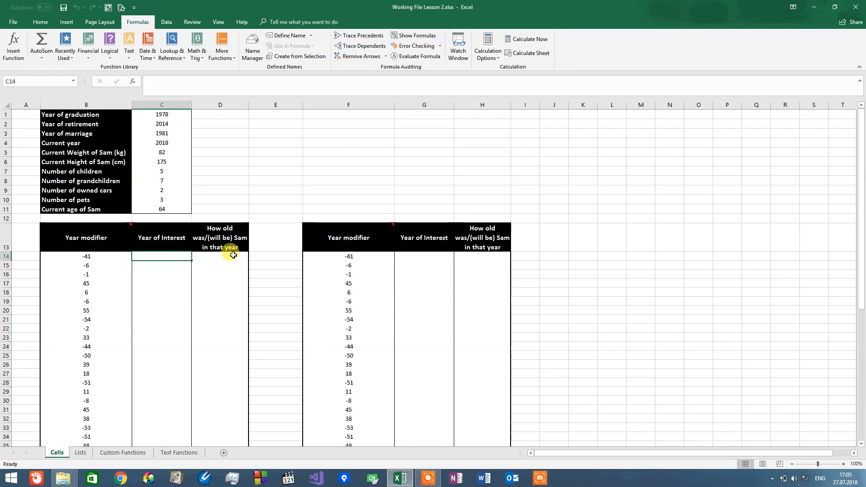
Examine the first table's age-in-that-year column and its relation to the Year of Interest cell in row 14
drag(229, 230, 236, 269)
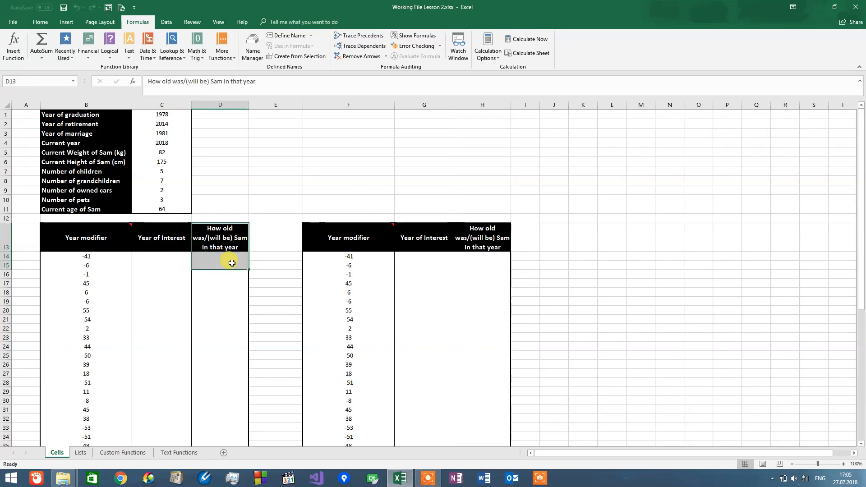
click(231, 264)
click(230, 257)
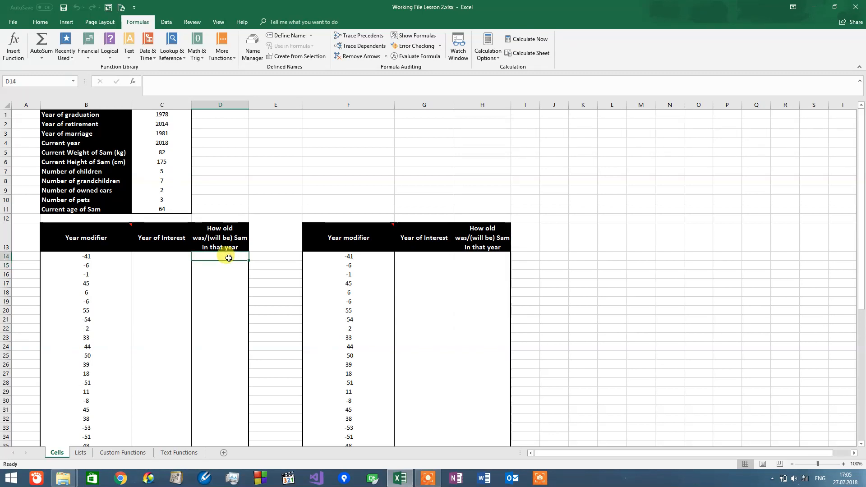
drag(98, 237, 234, 410)
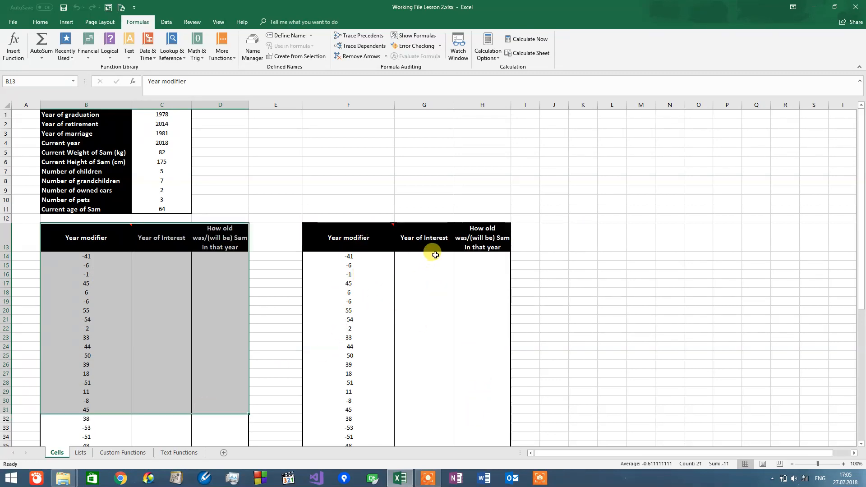
click(220, 264)
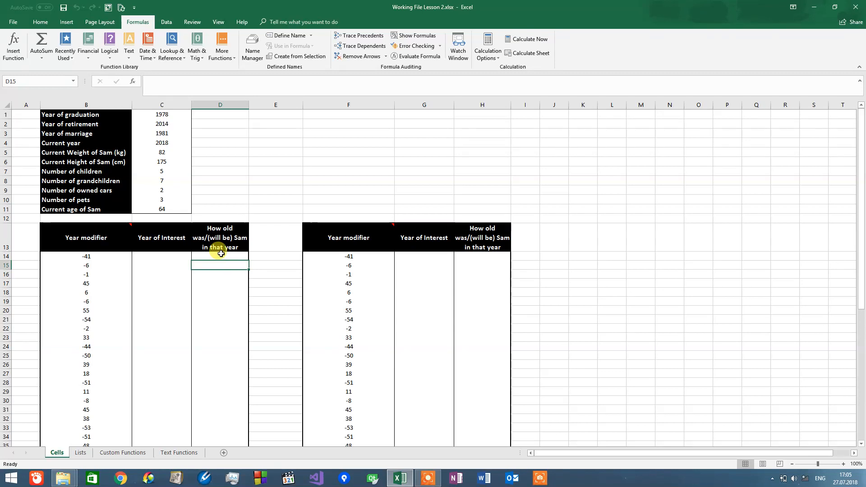
drag(220, 255, 150, 258)
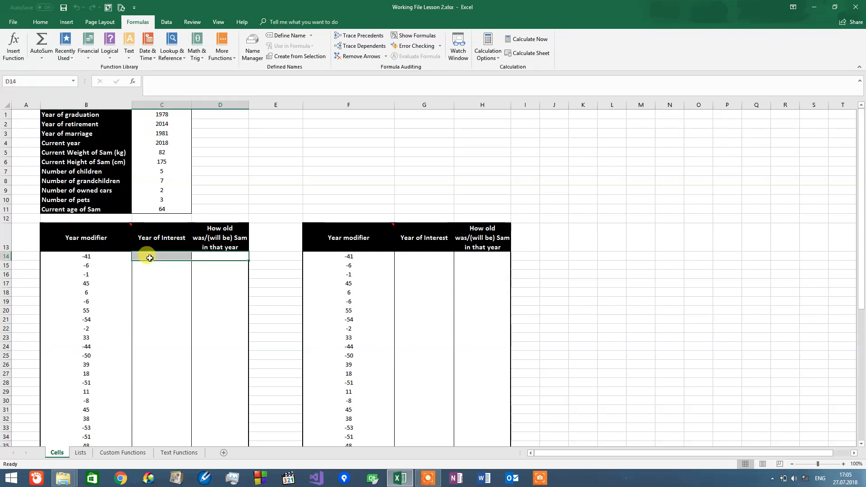
click(150, 258)
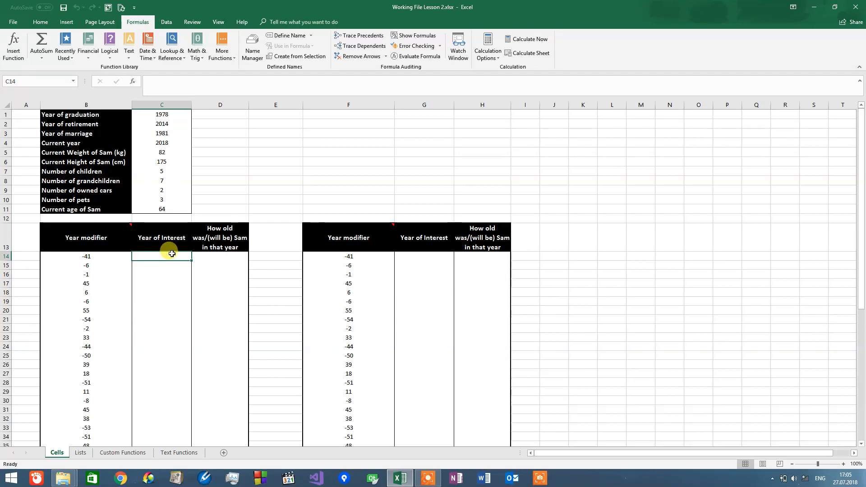
Look over the second table's Year of Interest column and compare its layout with the first table
click(412, 262)
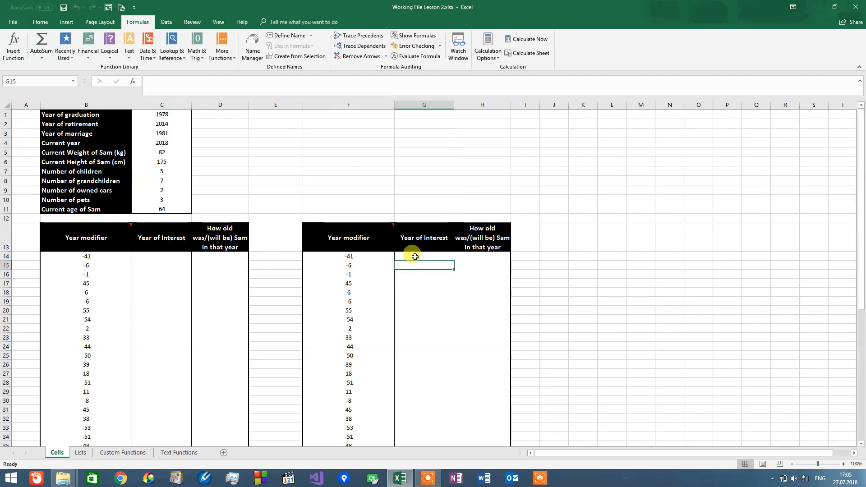
click(412, 255)
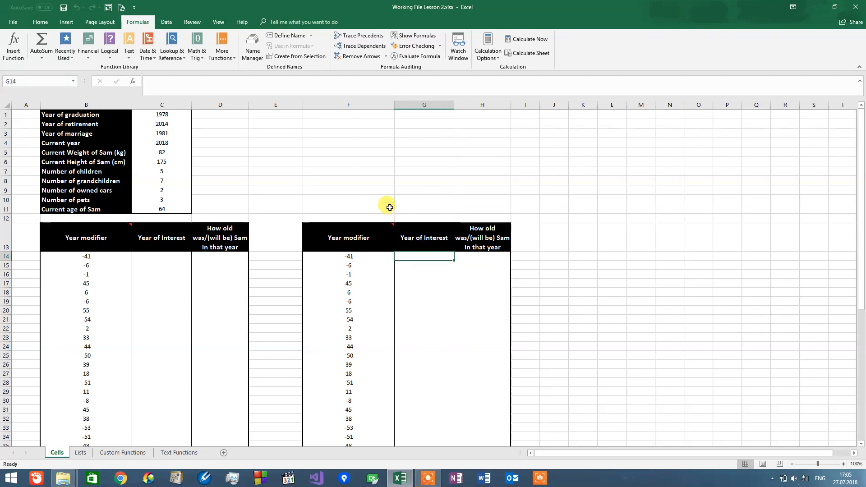
mouse_move(388, 247)
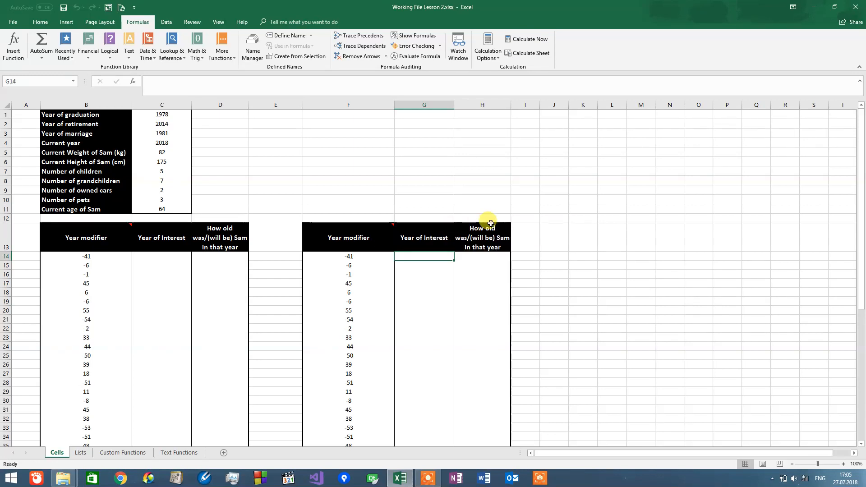
click(266, 220)
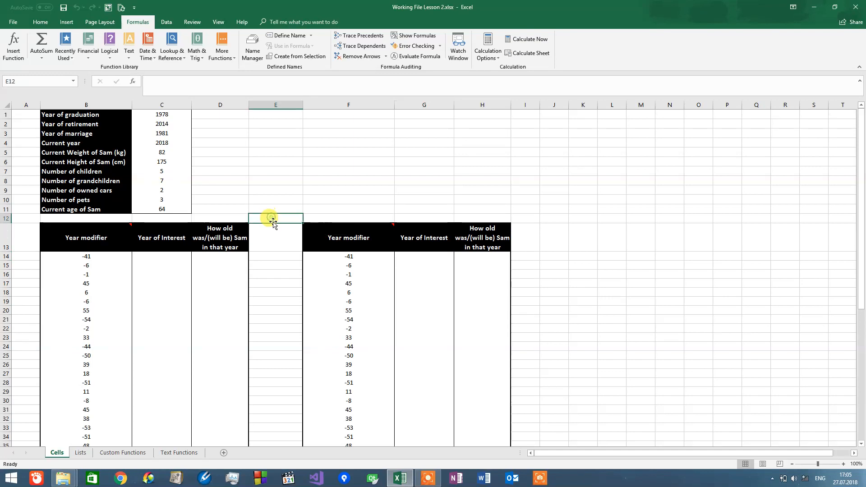
Enter the formula =$C$1+B14 in C14, with an absolute reference to the graduation year, and reselect the cell
click(173, 255)
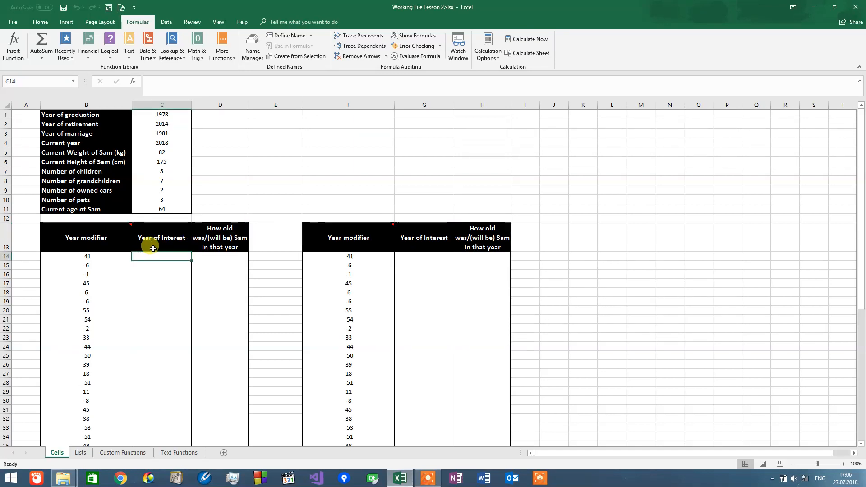
text(=)
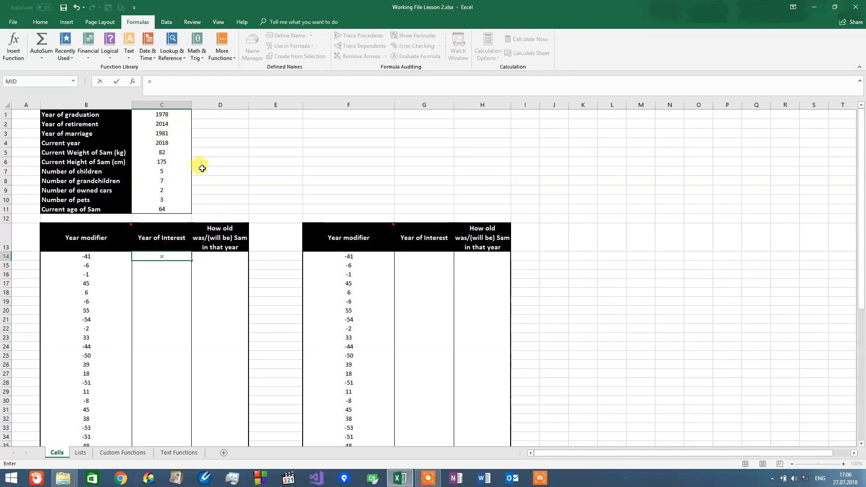
click(181, 114)
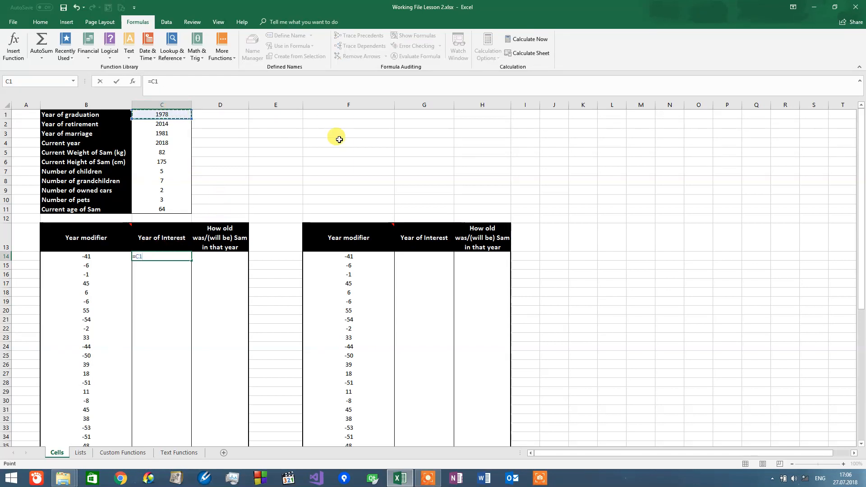
text(+)
click(88, 256)
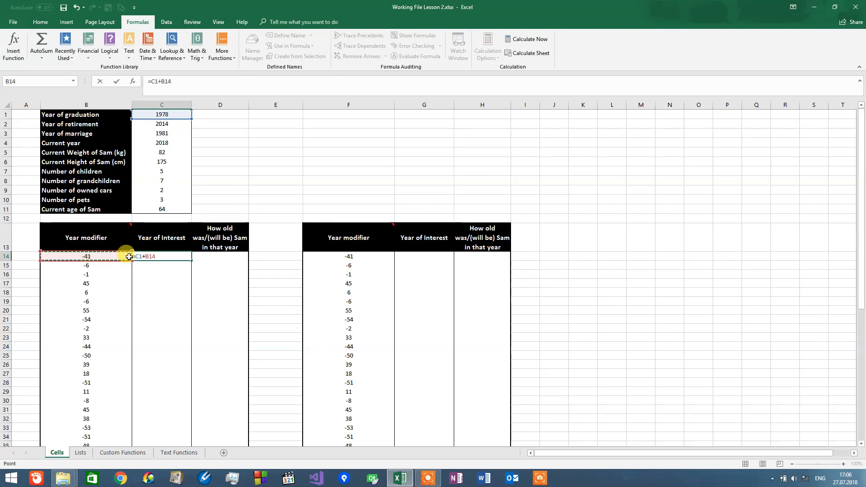
click(139, 258)
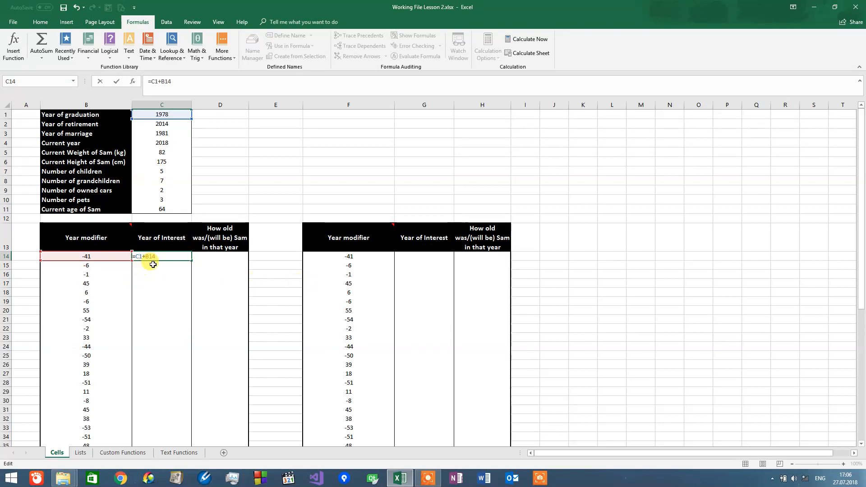
key(F4)
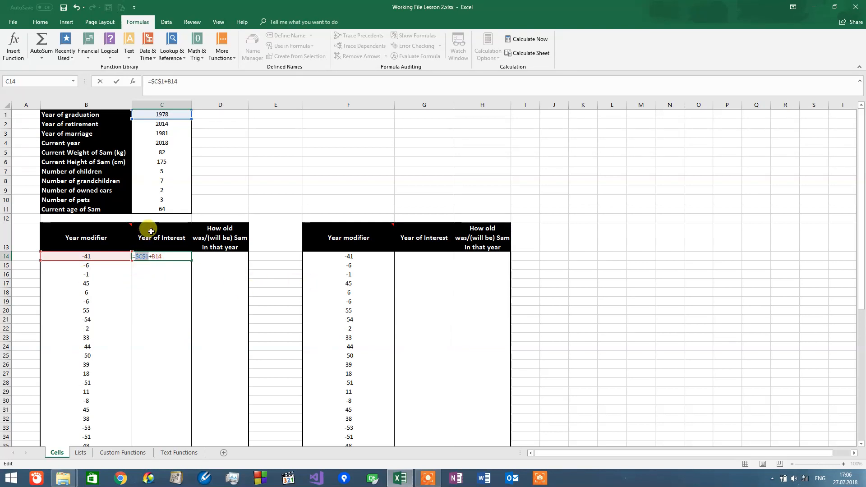
key(Return)
click(186, 254)
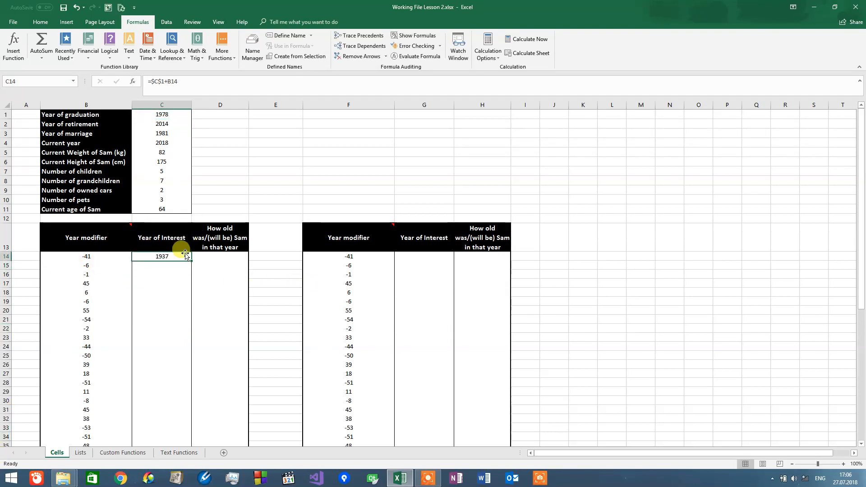
Copy the Year of Interest formula from C14 and paste only the formula into C15:C61
key(ctrl+c)
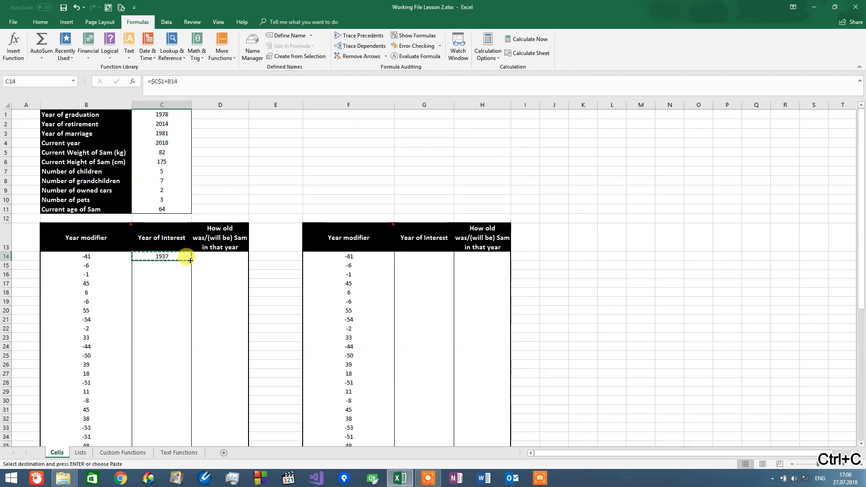
drag(180, 265, 164, 425)
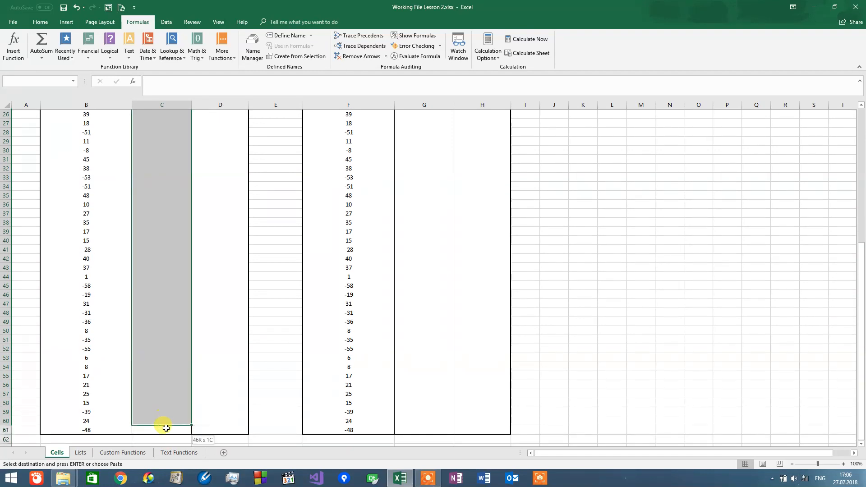
right_click(162, 160)
click(208, 201)
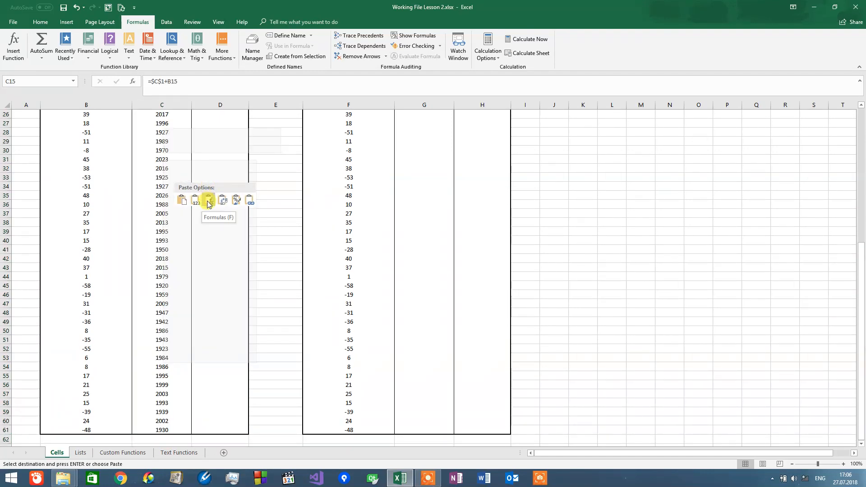
scroll(207, 199, up, 8)
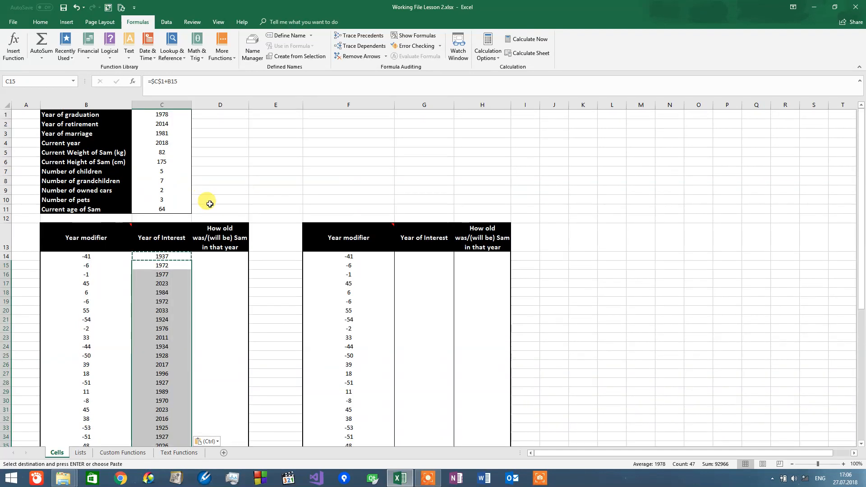
Build the age formula =C14-(C1-C11) in D14 from the year of interest, graduation year and current age
click(227, 262)
click(228, 256)
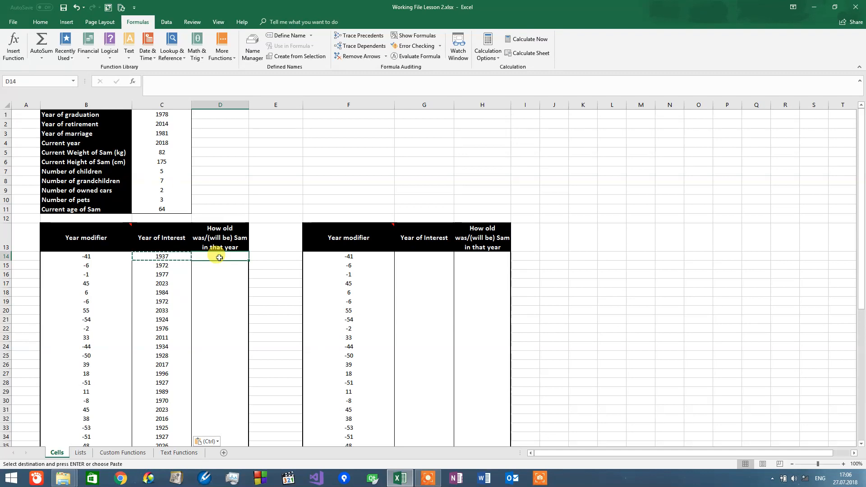
text(=)
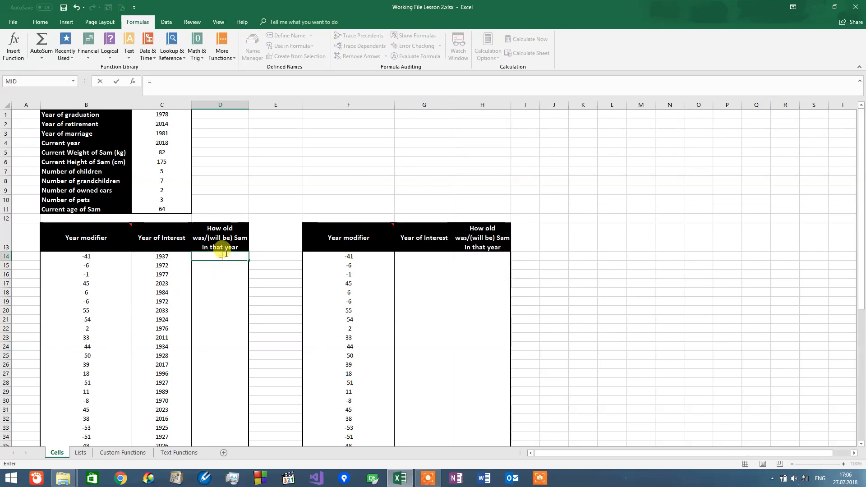
click(182, 255)
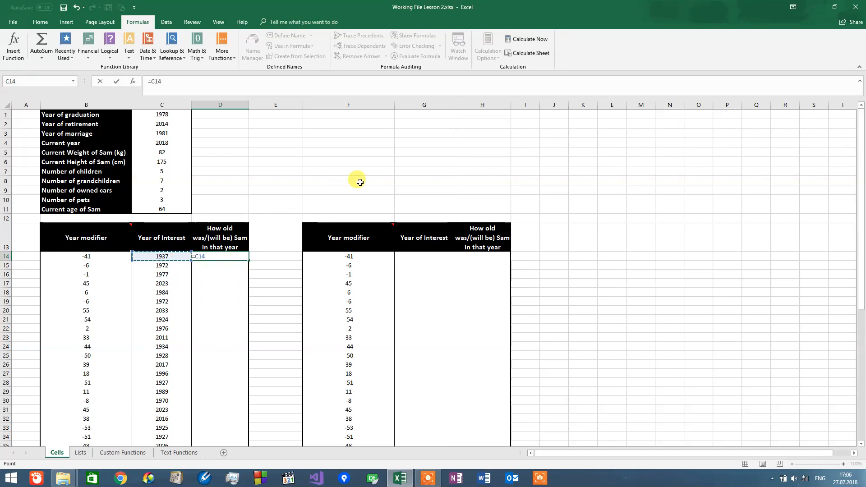
text(-()
click(155, 116)
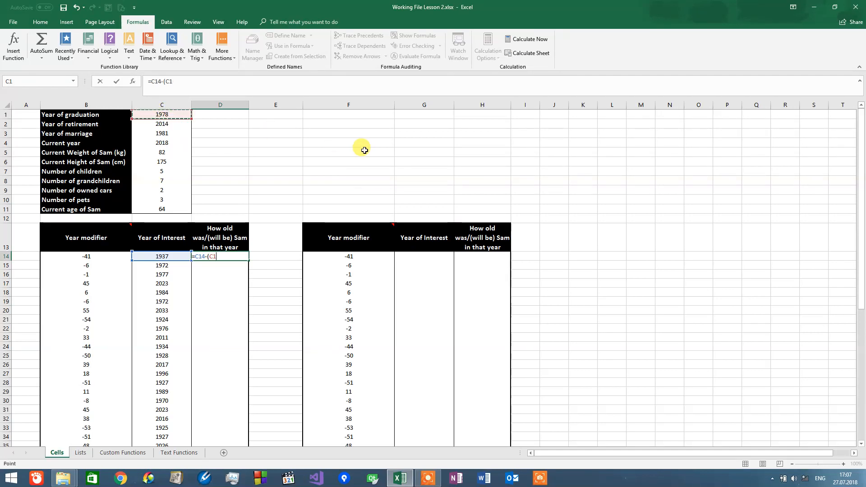
text(-)
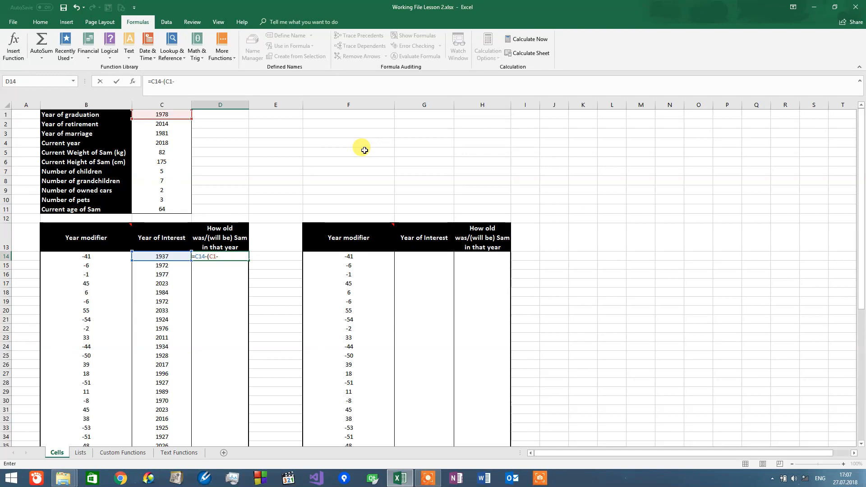
click(173, 210)
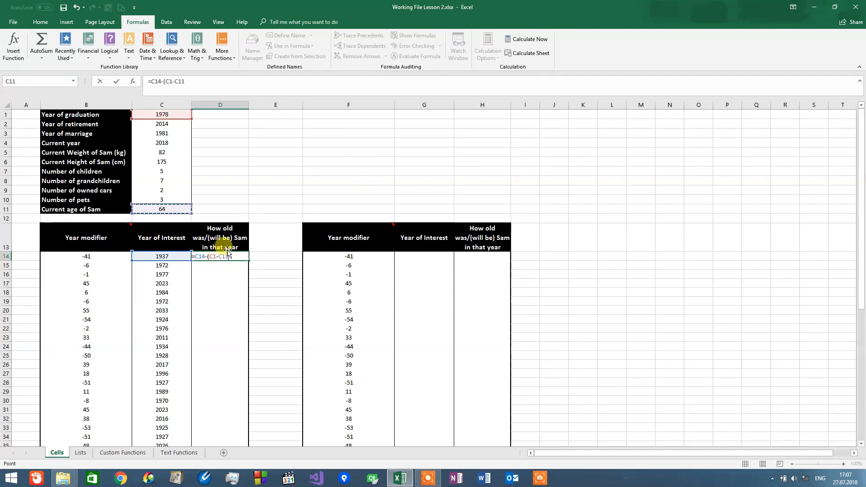
text())
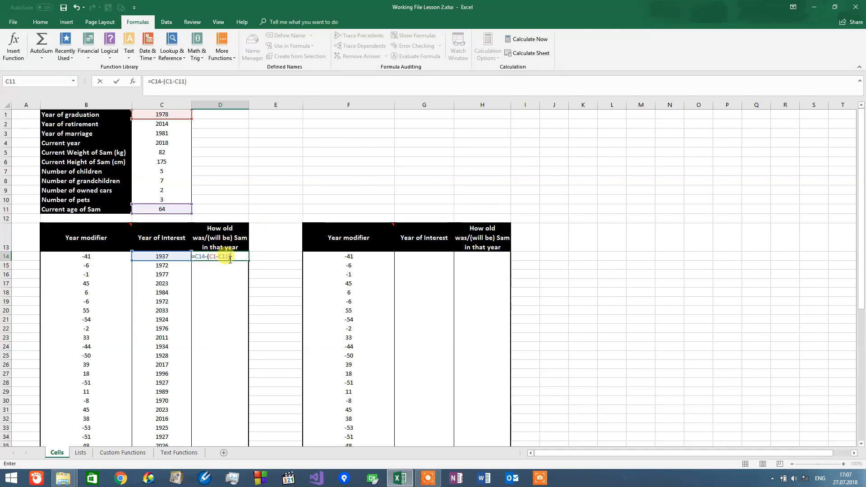
Make the C1 and C11 references in D14 absolute, giving =C14-($C$1-$C$11), and commit the formula
click(215, 259)
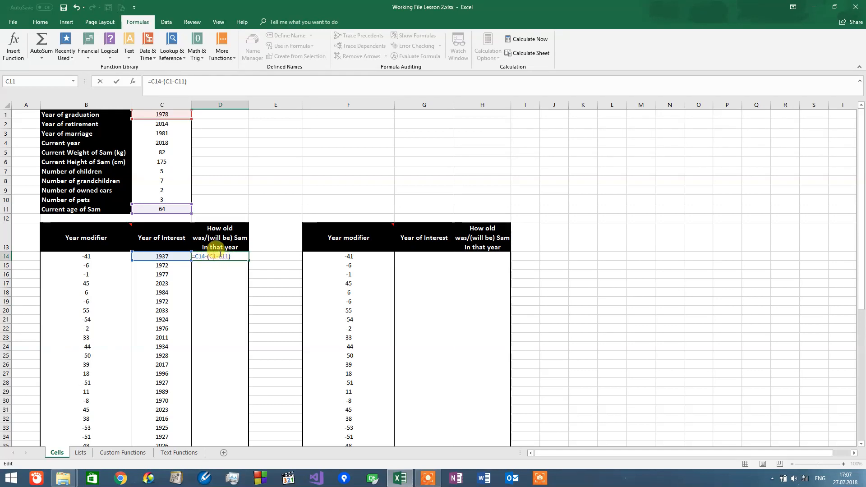
key(F4)
click(229, 256)
key(F4)
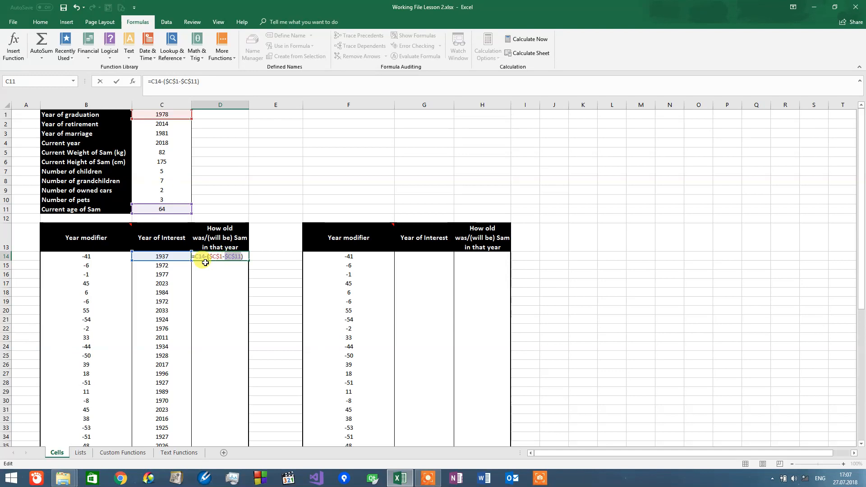
key(Return)
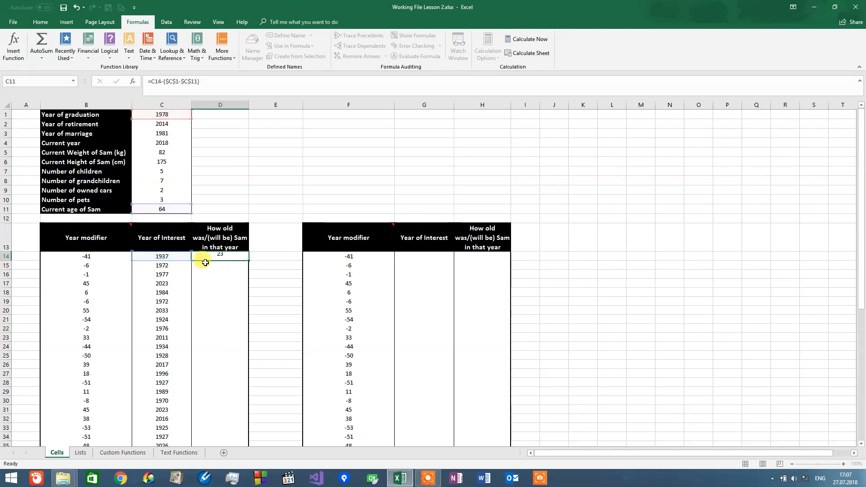
Copy the age formula from D14 and paste only the formula into D15:D61
click(219, 256)
key(ctrl+c)
drag(224, 269, 230, 431)
right_click(230, 224)
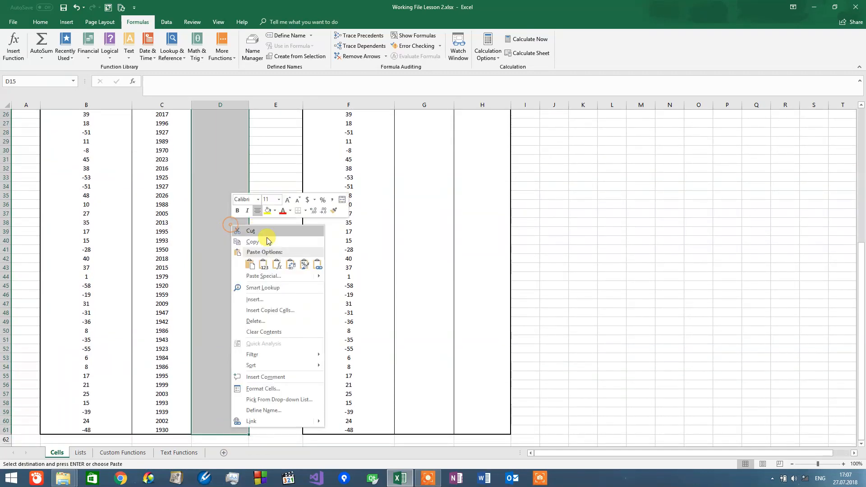
click(276, 265)
scroll(276, 262, up, 8)
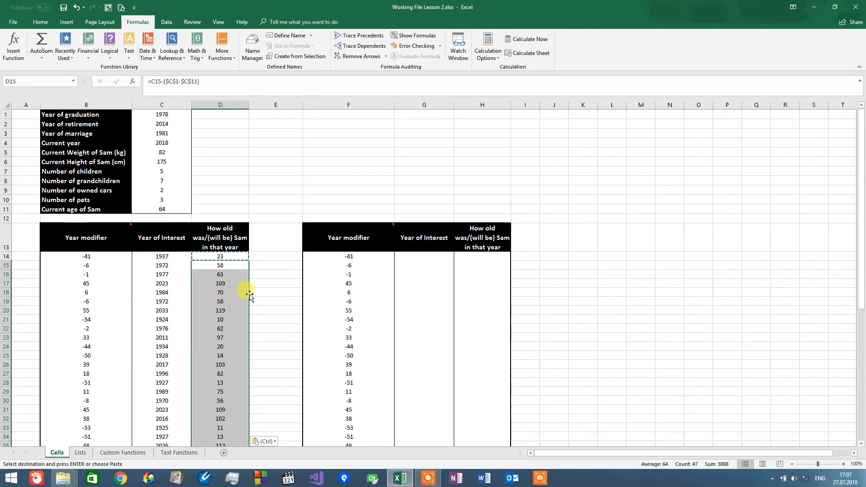
click(210, 266)
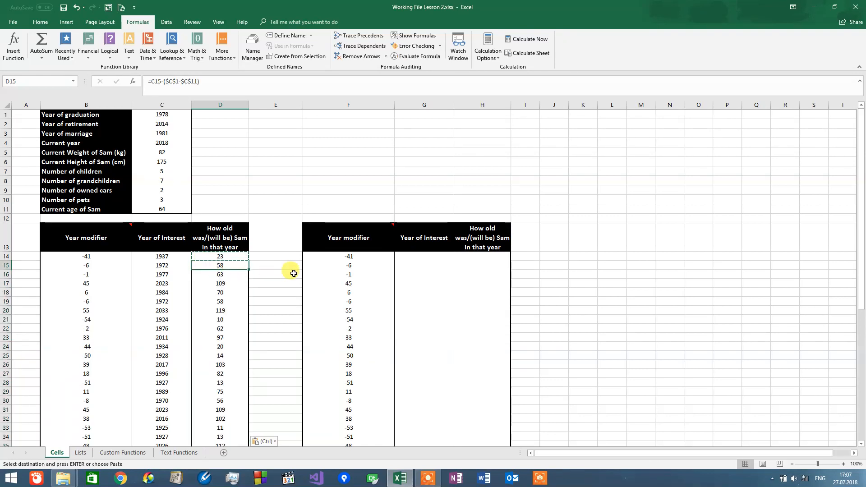
key(Escape)
Look over the calculated years and ages in the first table, including the formula in D17
click(285, 245)
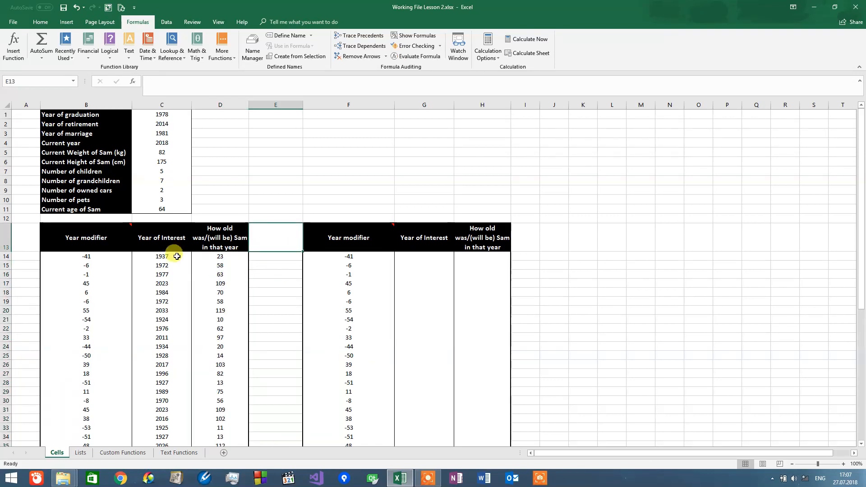
drag(179, 253, 222, 348)
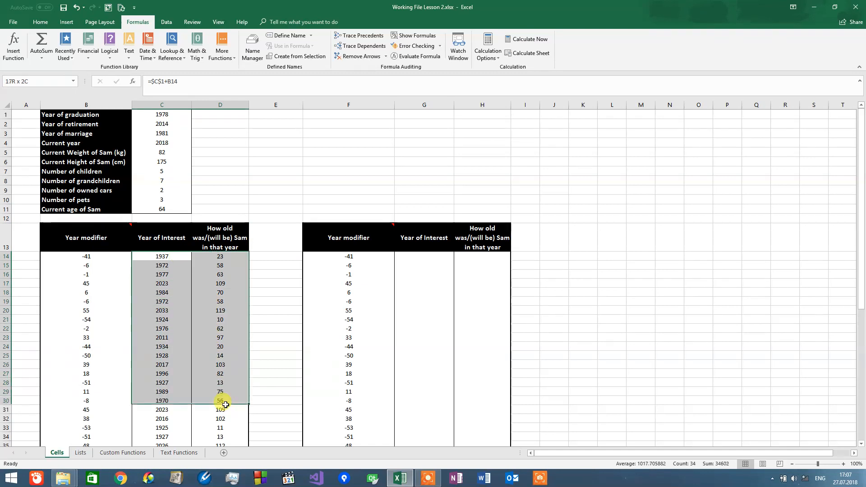
drag(182, 267, 225, 401)
click(219, 284)
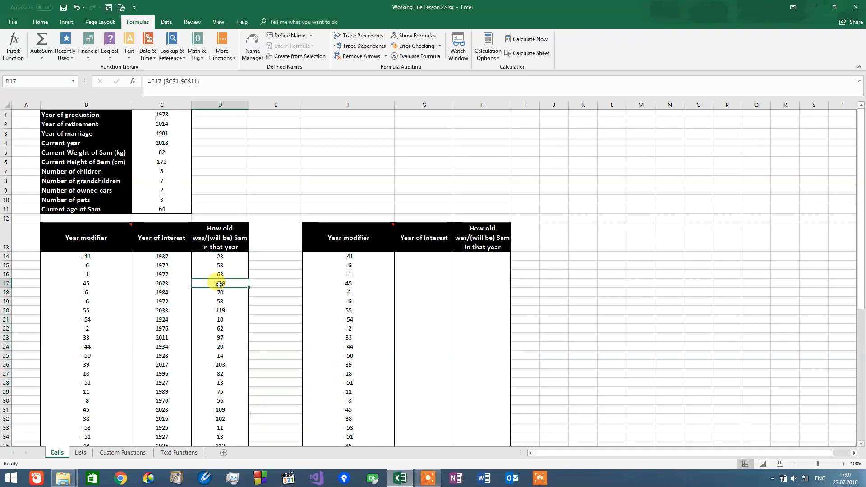
click(409, 258)
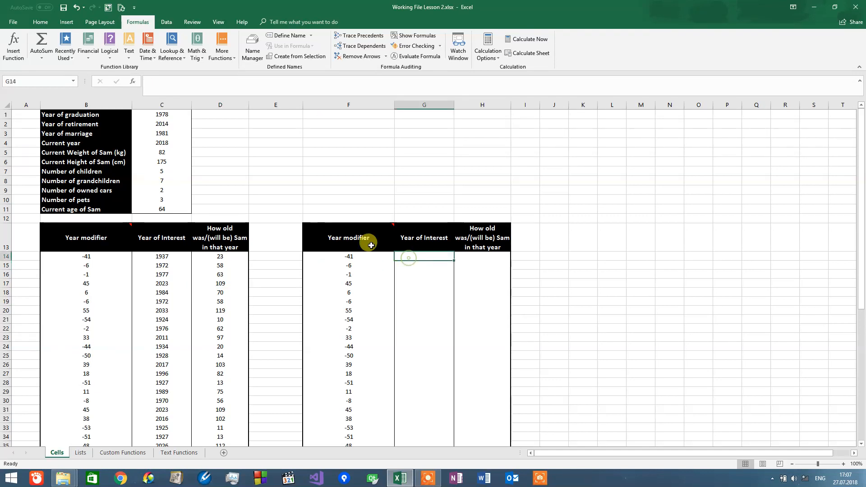
click(262, 131)
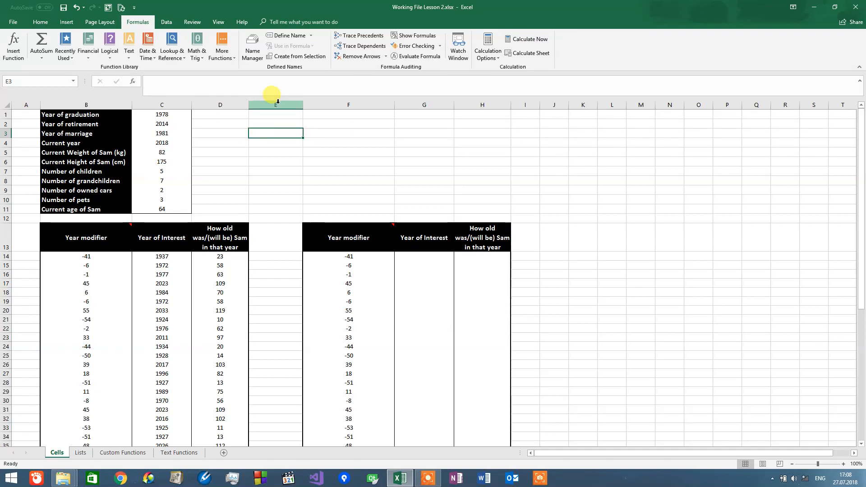
click(284, 114)
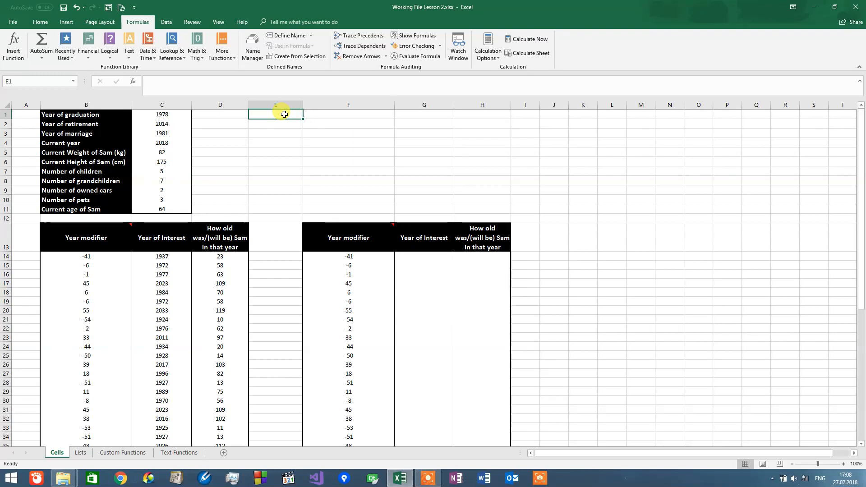
drag(285, 114, 338, 185)
click(244, 142)
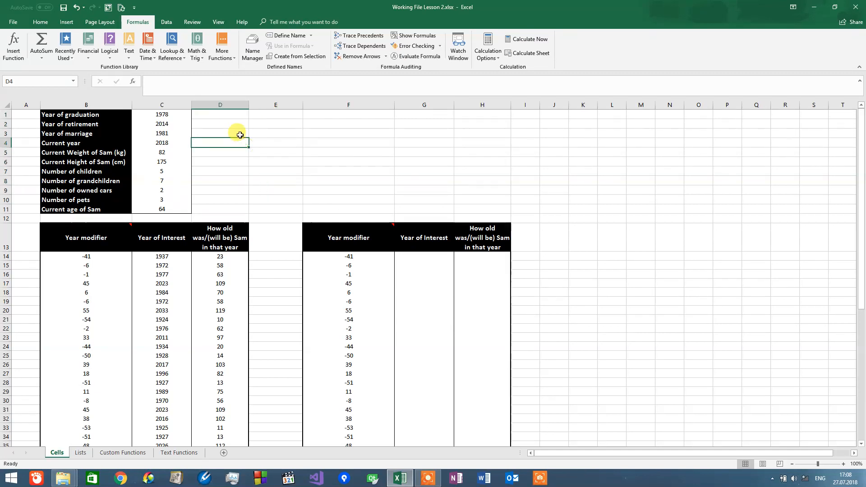
Define the name Current_year for cell C1
click(164, 114)
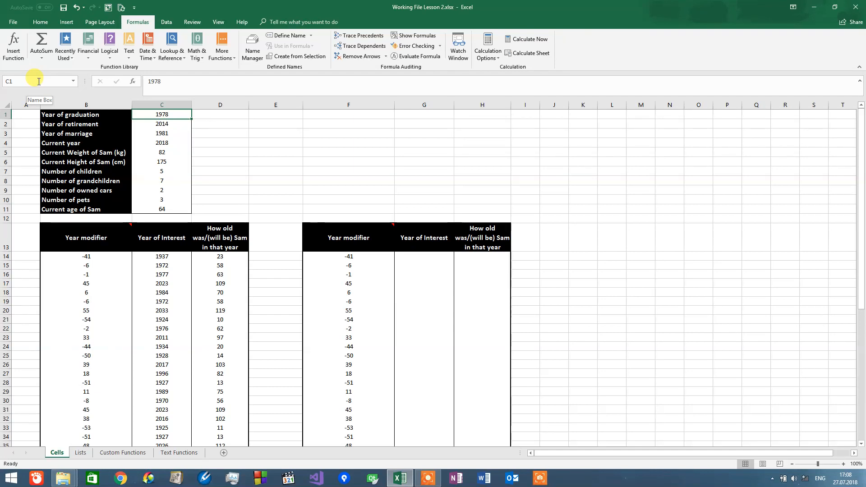
click(24, 81)
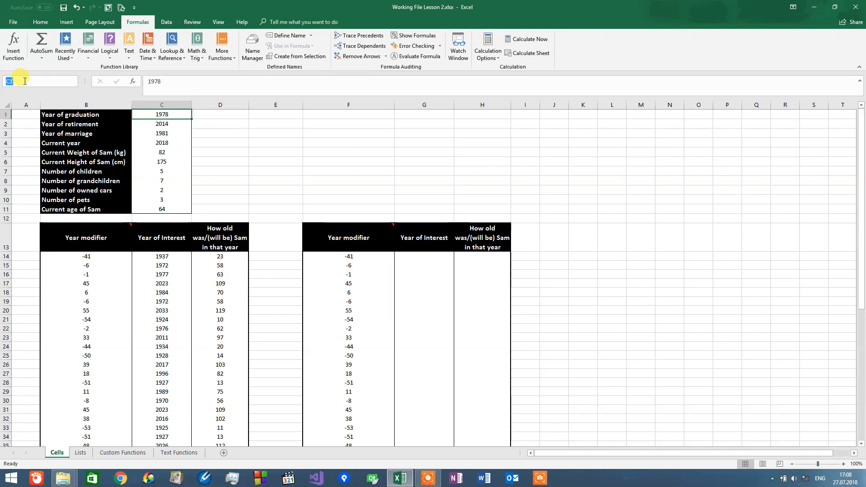
key(BackSpace)
text(Current_year)
key(Return)
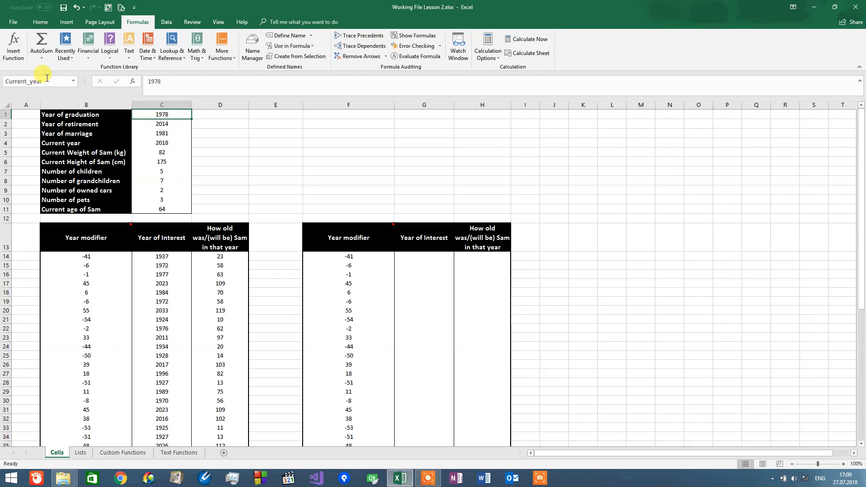
Reselect C1 to check its defined name against an unnamed cell
click(255, 122)
click(185, 118)
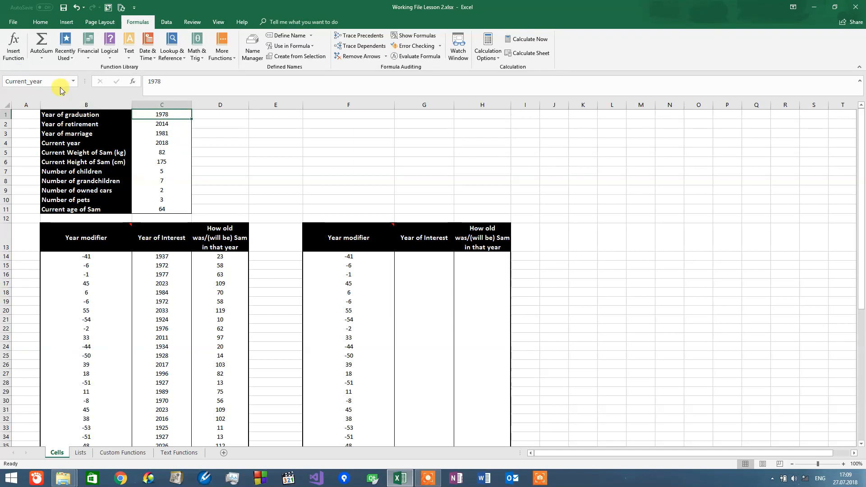
click(175, 112)
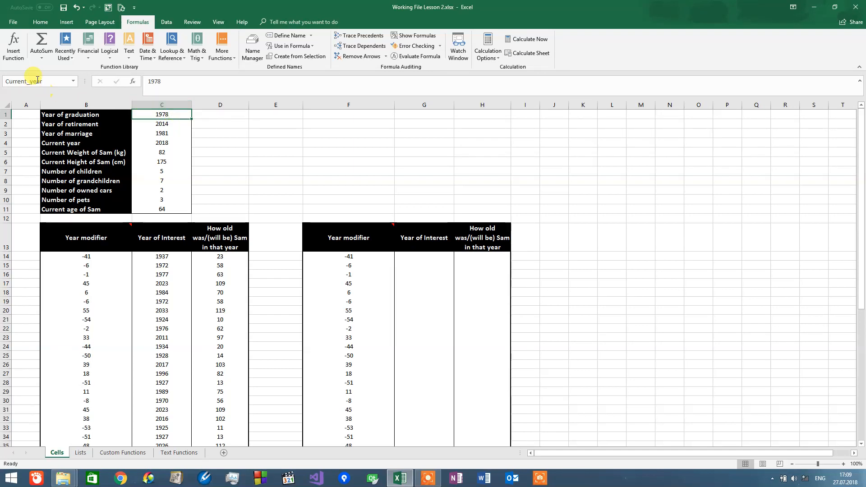
click(294, 121)
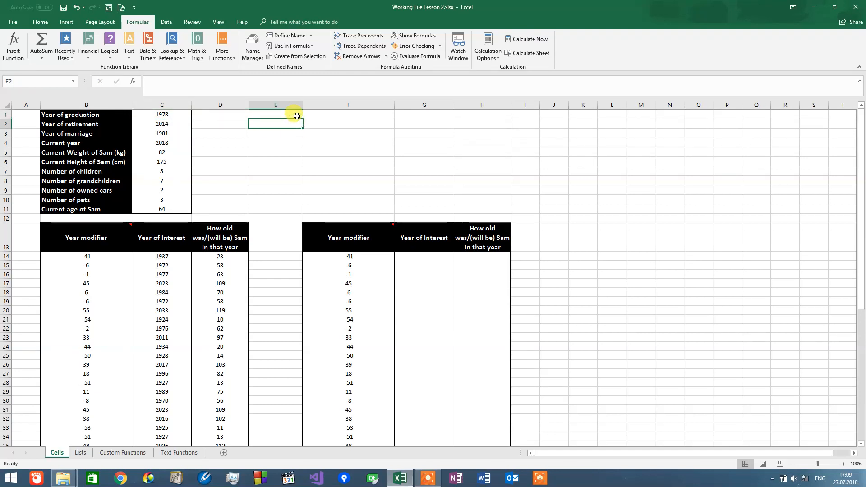
Enter the formula =Current_year in cell F3, picking the defined name from the formula suggestions
click(324, 123)
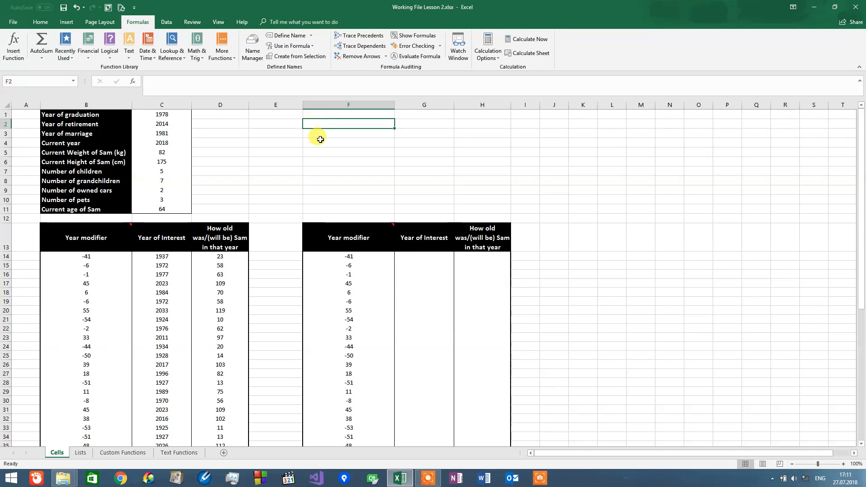
click(324, 136)
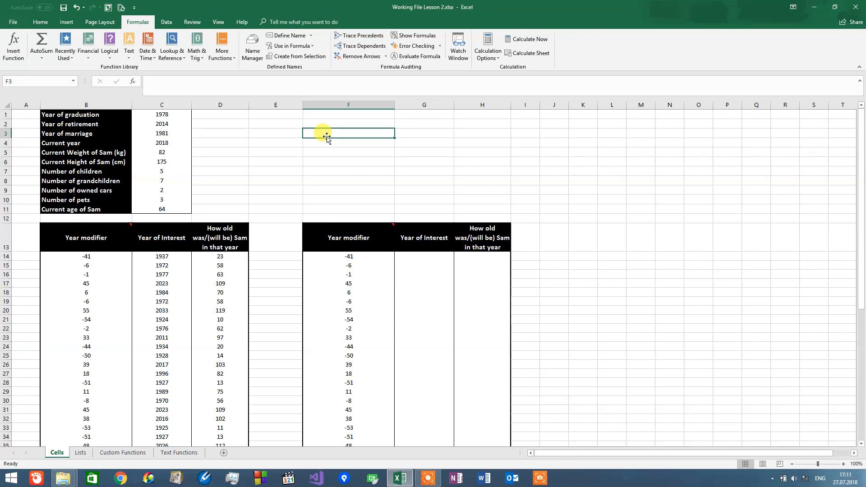
text(=)
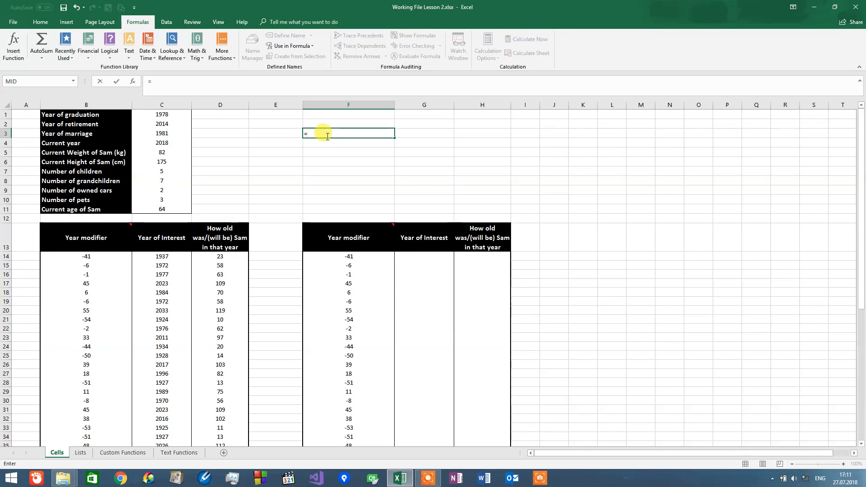
text(Curr)
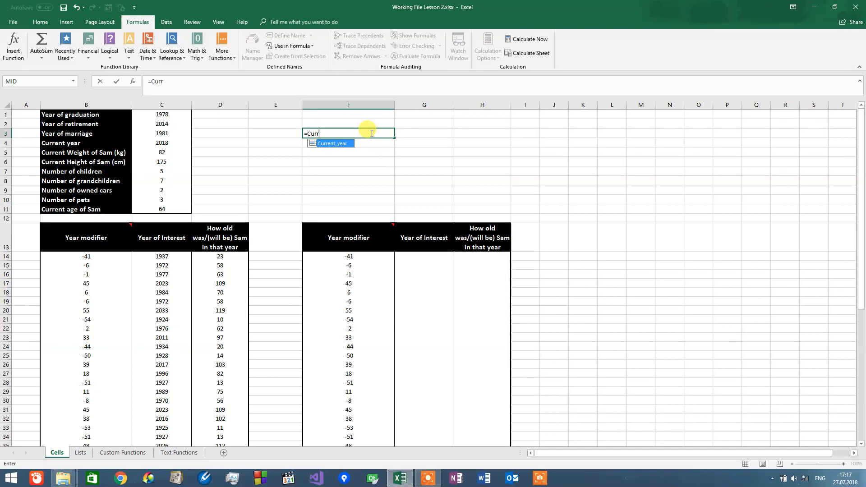
key(F2)
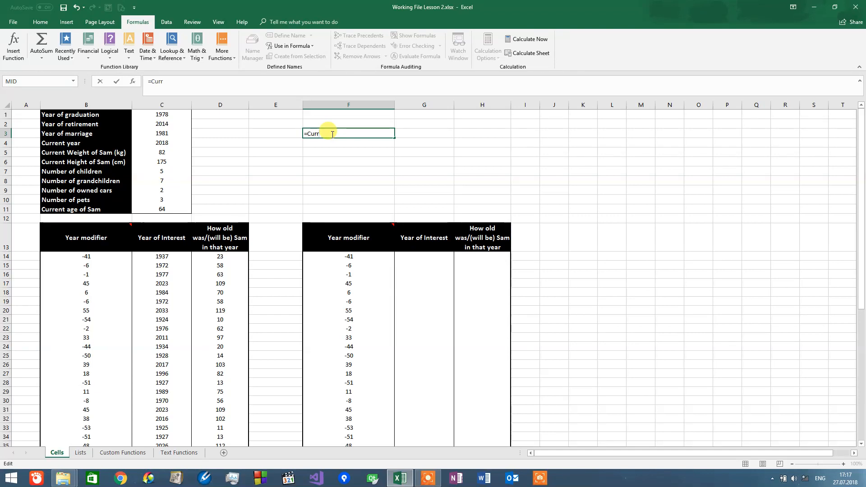
drag(331, 134, 310, 134)
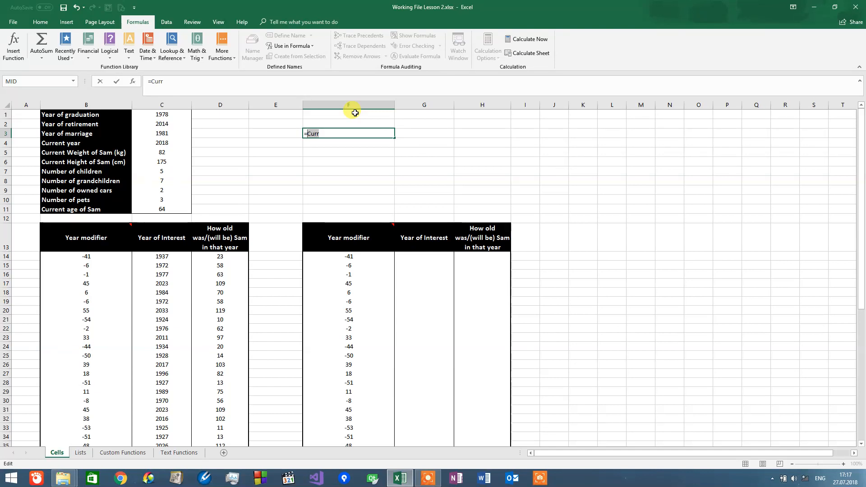
text(year)
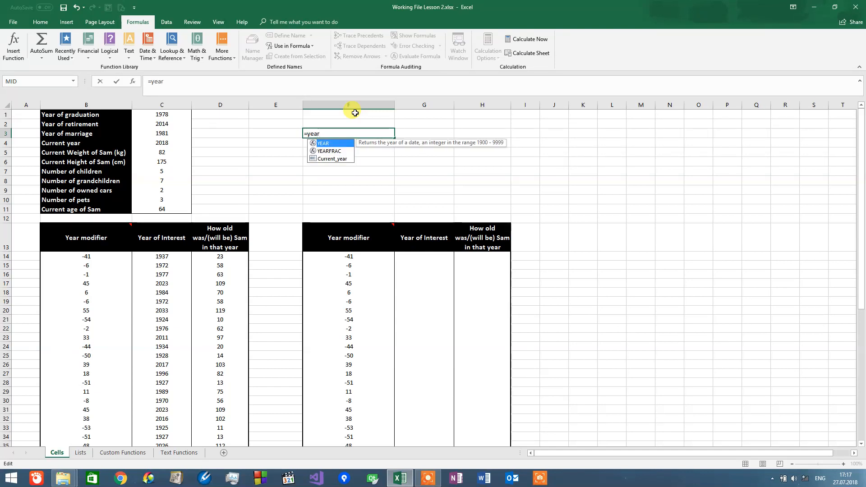
double_click(334, 159)
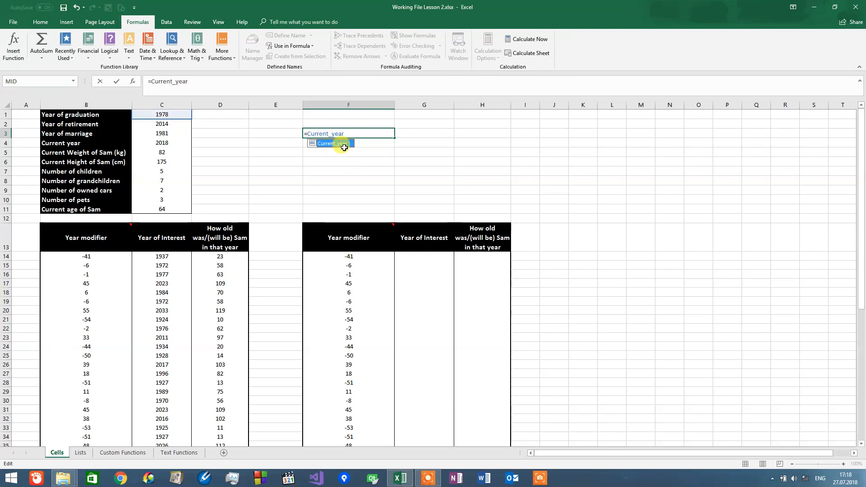
key(Return)
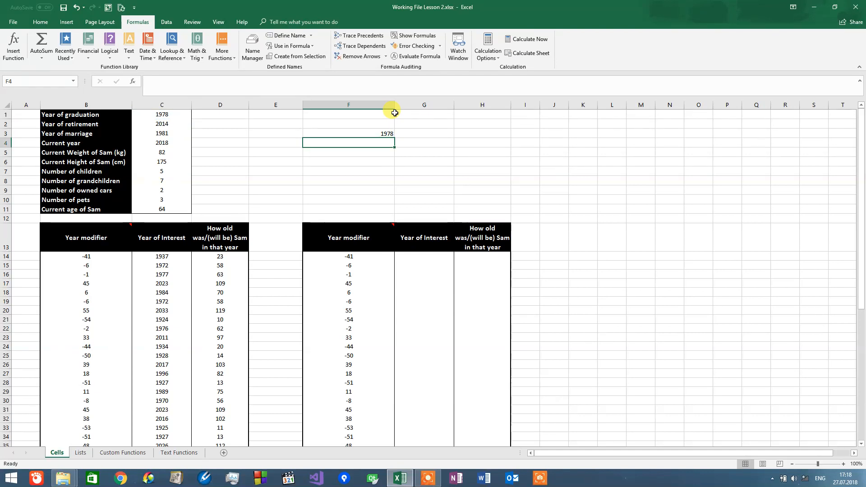
Check which cell the formula in F3 refers to and clear F3
click(384, 134)
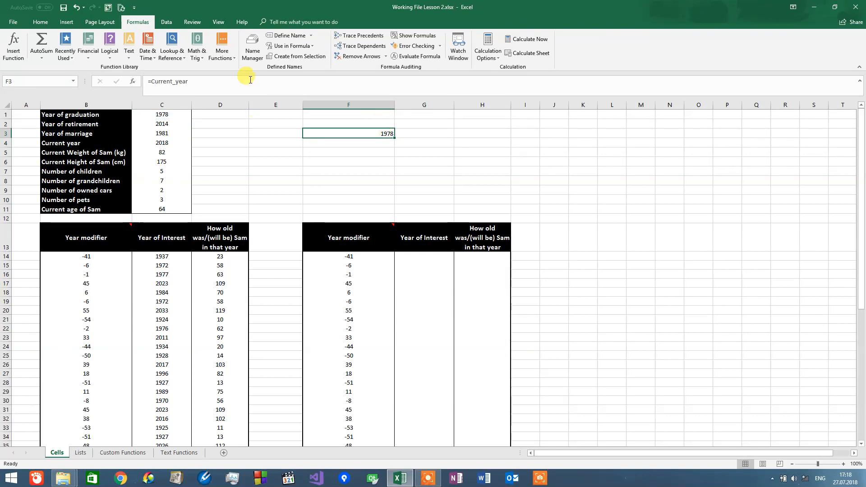
click(202, 86)
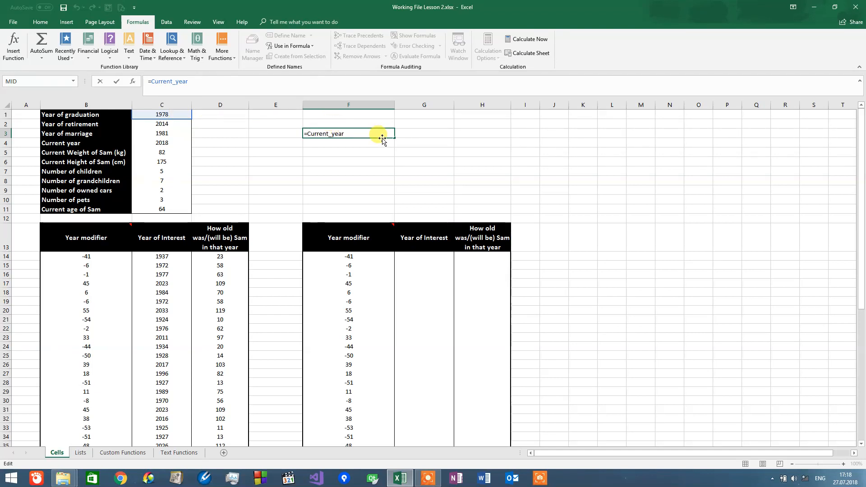
key(Return)
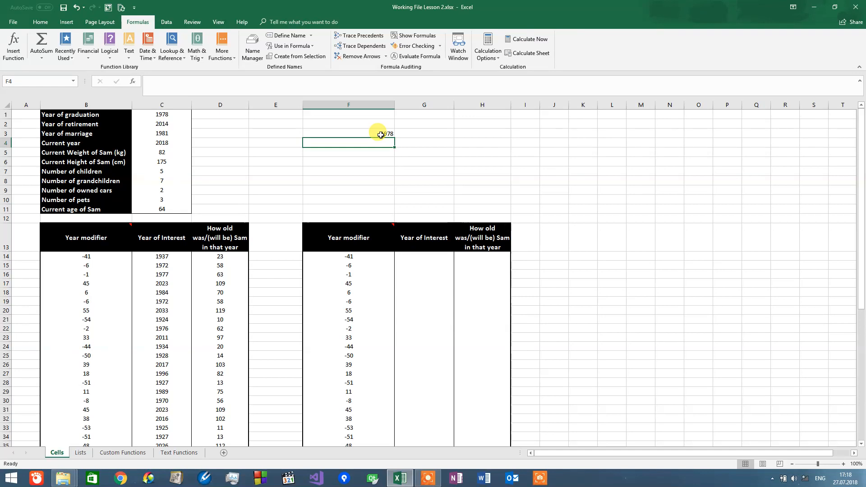
click(380, 134)
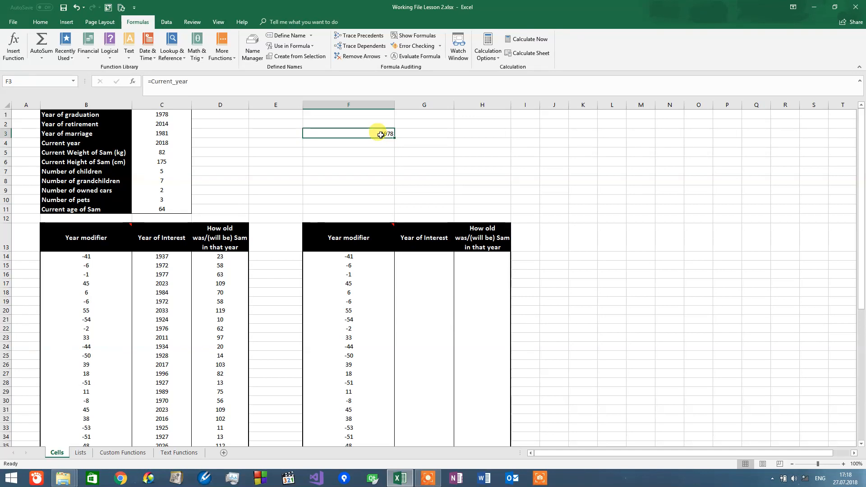
key(Delete)
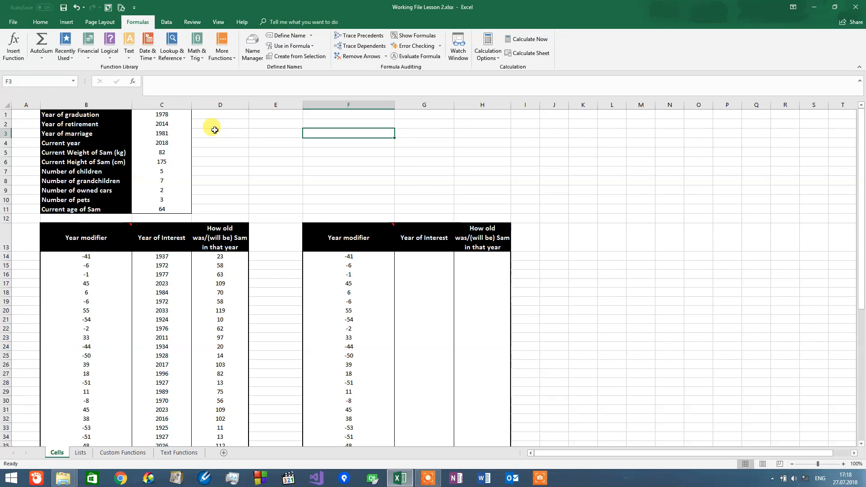
Start defining the name Year_of_retirement for cell C2 and set its scope to the Cells sheet
click(172, 124)
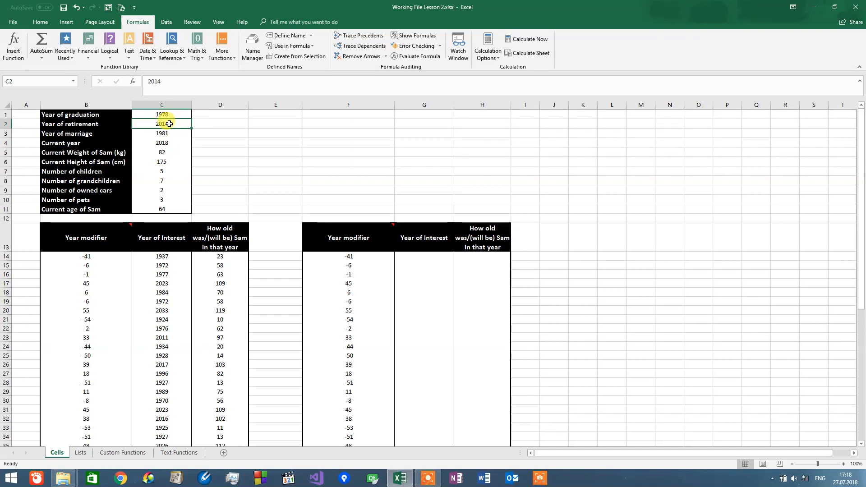
mouse_move(169, 124)
mouse_down()
mouse_move(190, 149)
mouse_move(179, 117)
mouse_move(178, 152)
mouse_move(175, 124)
mouse_up()
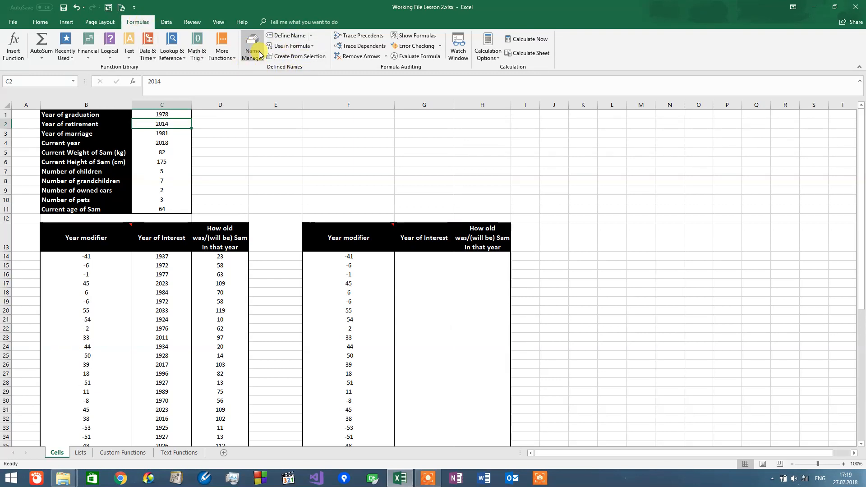
click(286, 36)
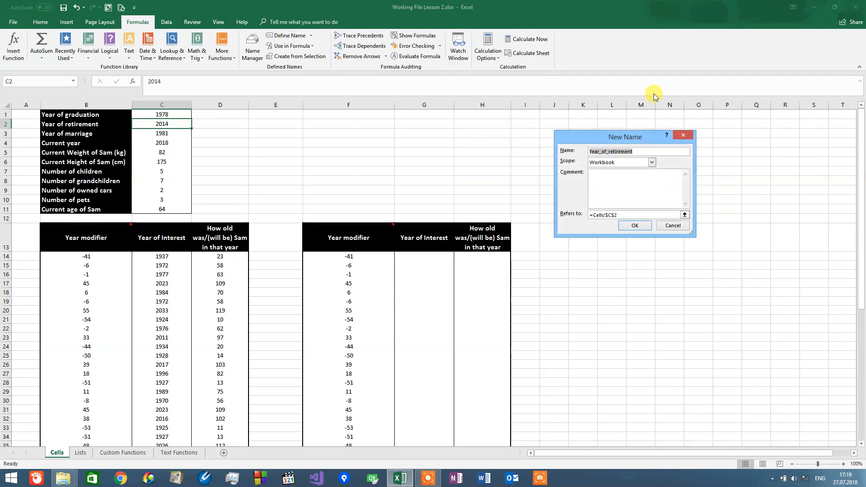
drag(622, 133, 292, 103)
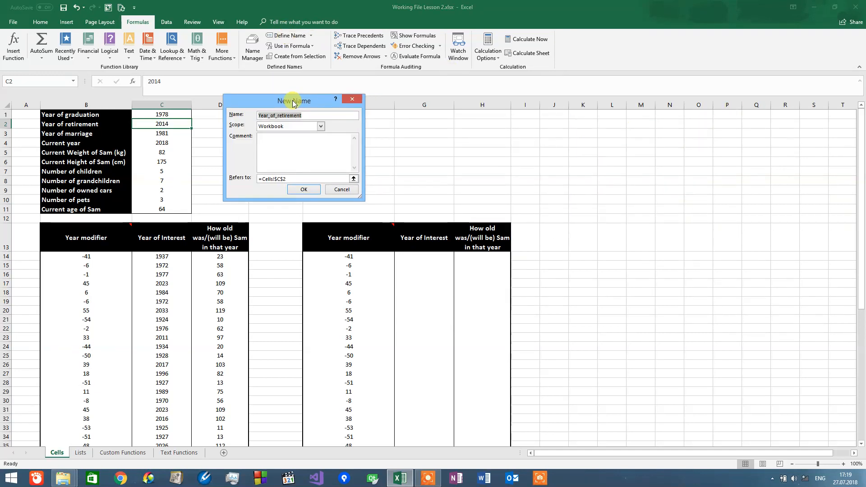
click(323, 113)
drag(323, 113, 251, 114)
click(324, 115)
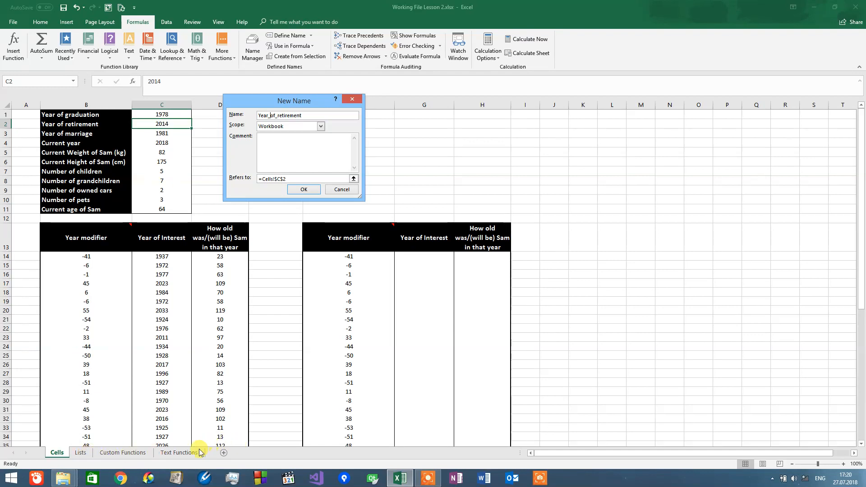
click(323, 128)
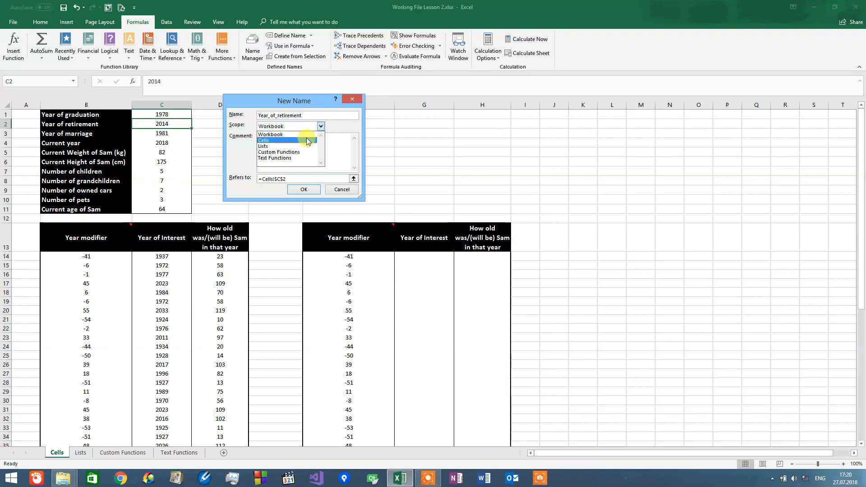
click(308, 141)
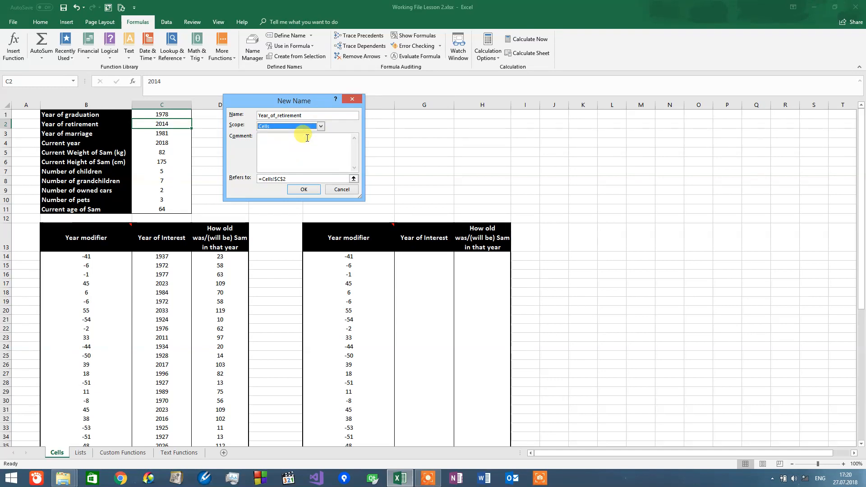
Examine the name, comment and cell reference settings of the new name definition for C2
click(307, 138)
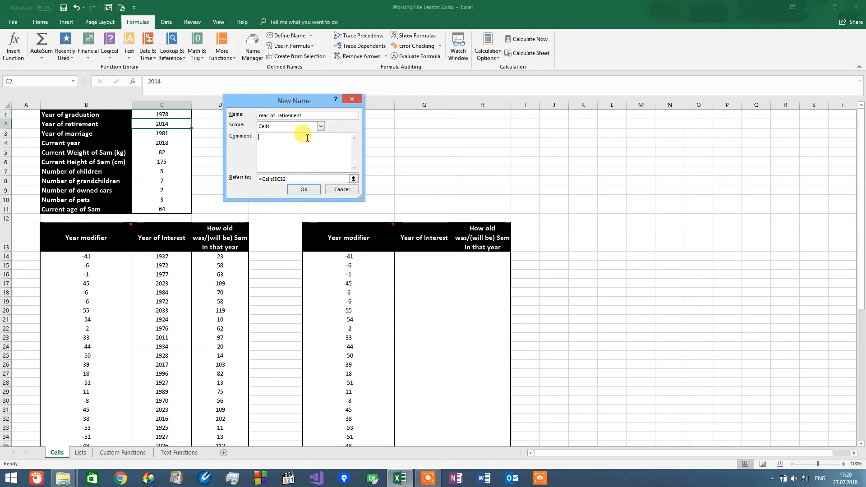
click(303, 116)
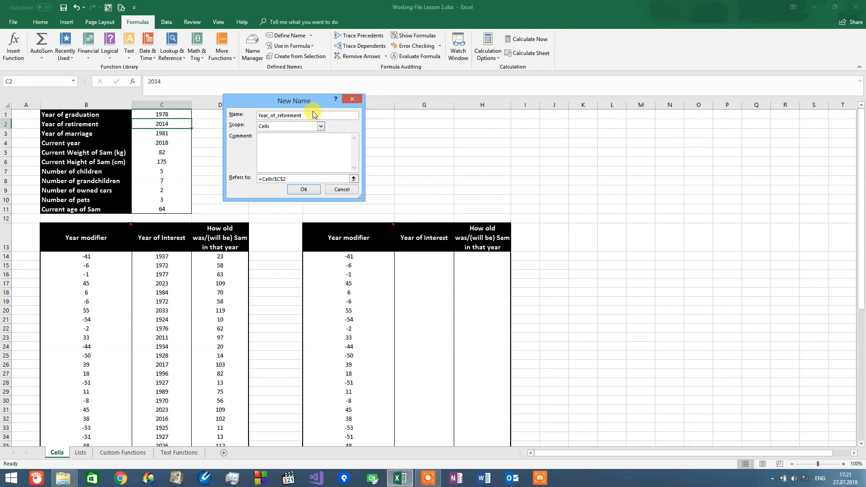
drag(316, 117, 260, 118)
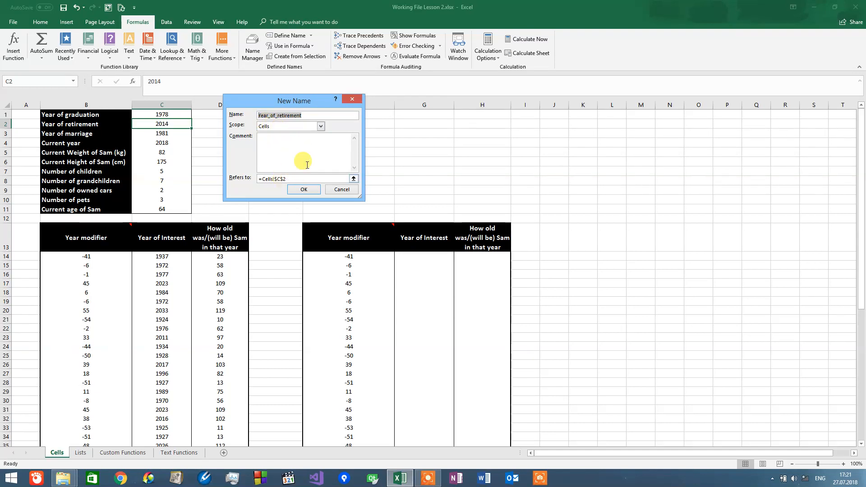
click(293, 144)
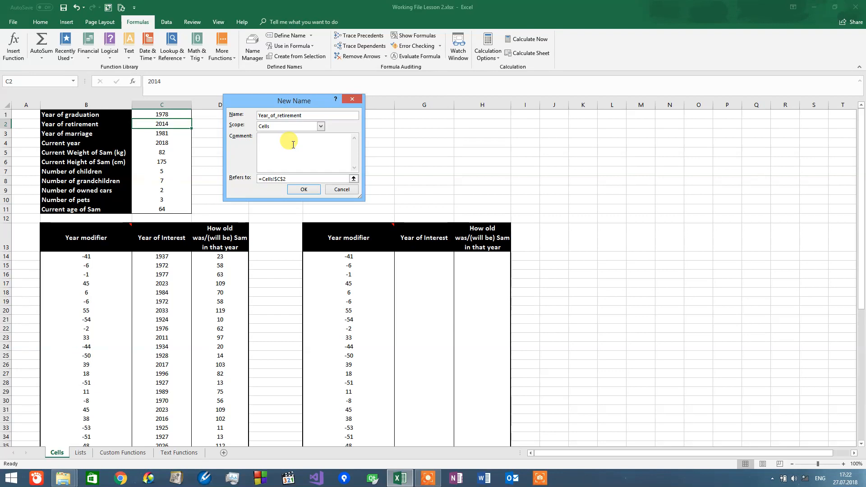
click(293, 144)
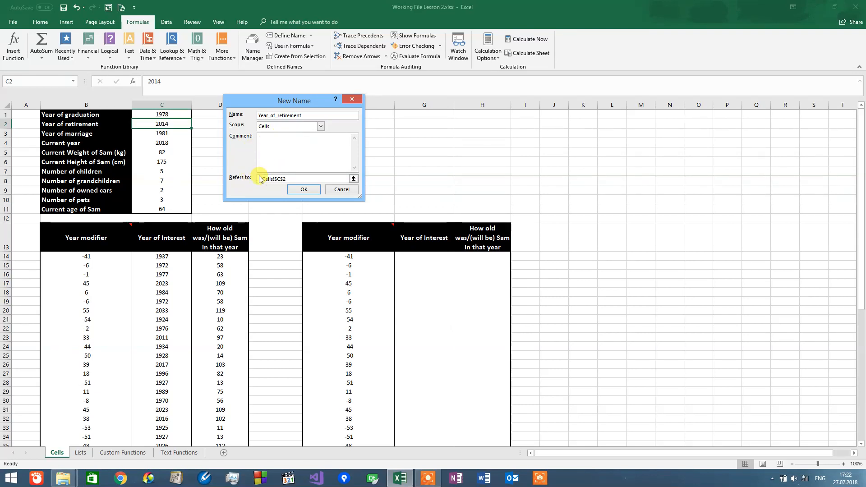
click(283, 179)
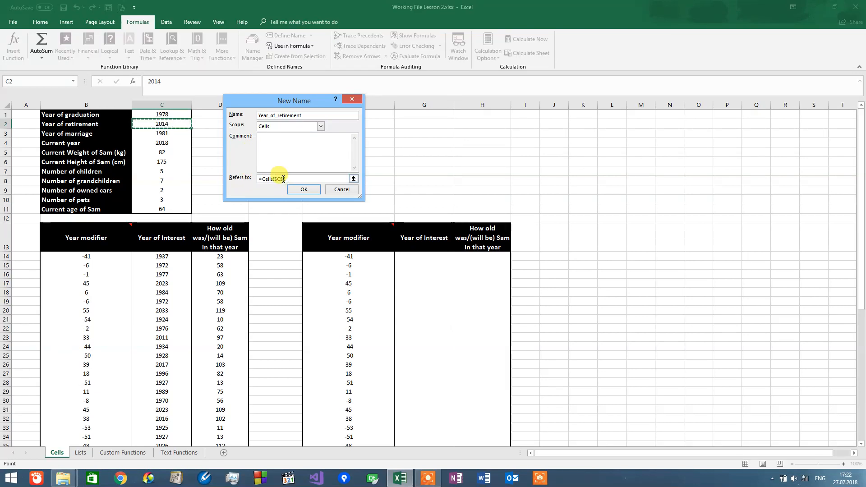
drag(286, 179, 246, 183)
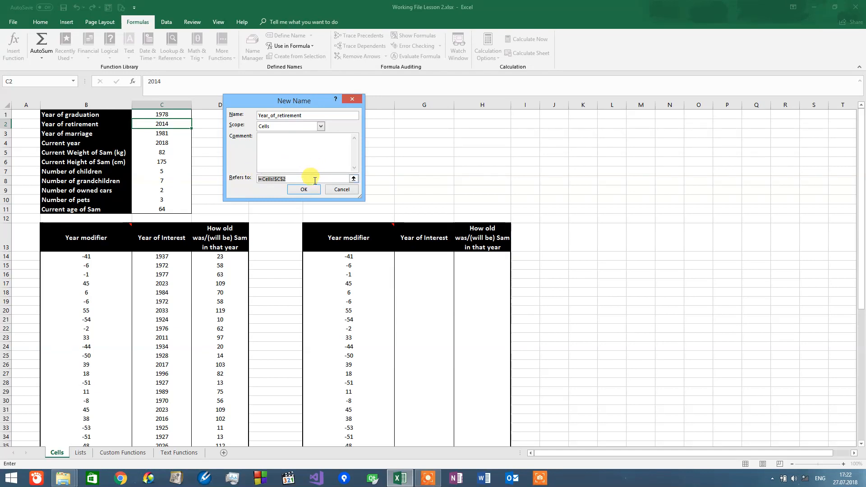
drag(314, 180, 249, 181)
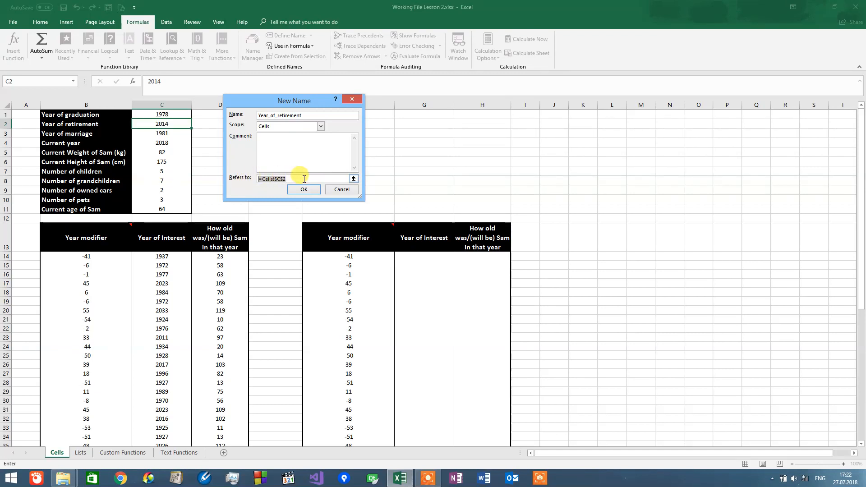
drag(303, 177, 245, 180)
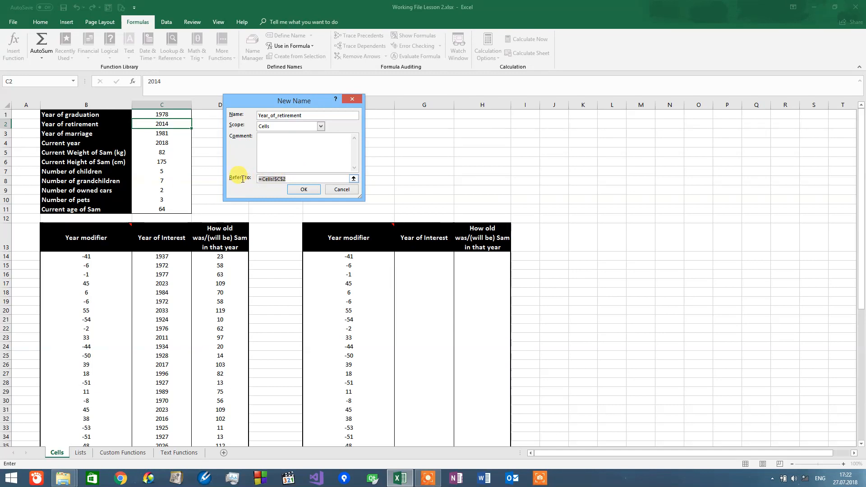
click(286, 179)
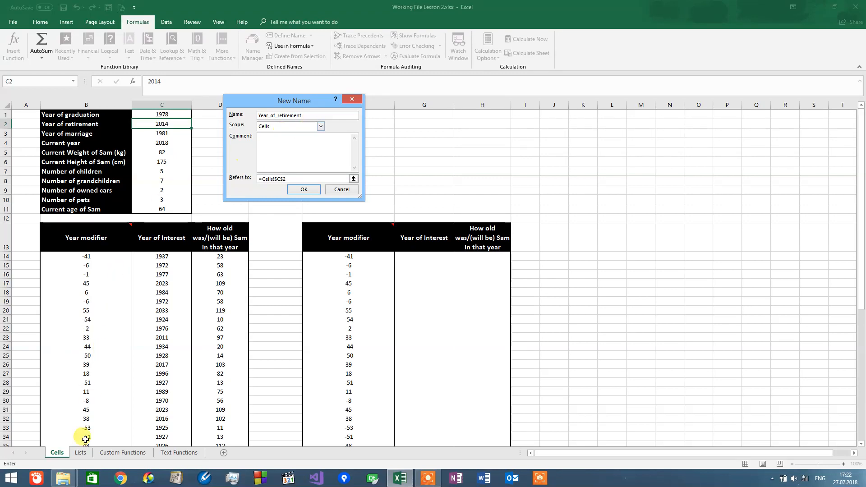
click(294, 150)
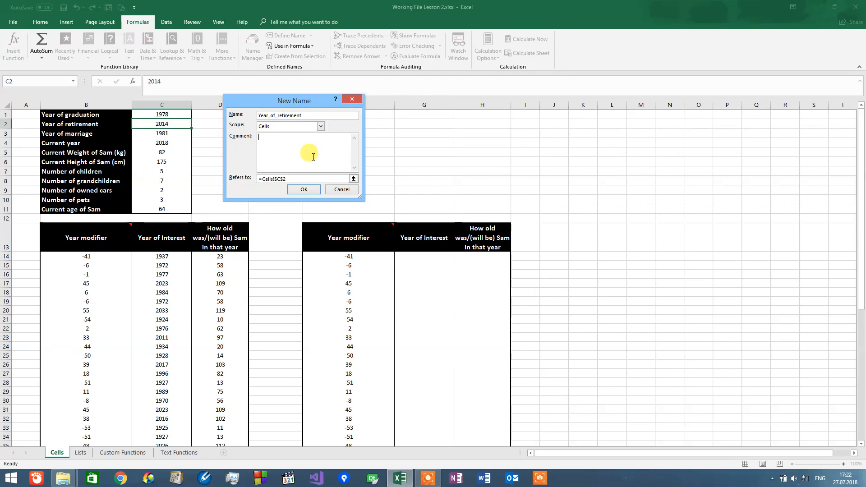
click(301, 179)
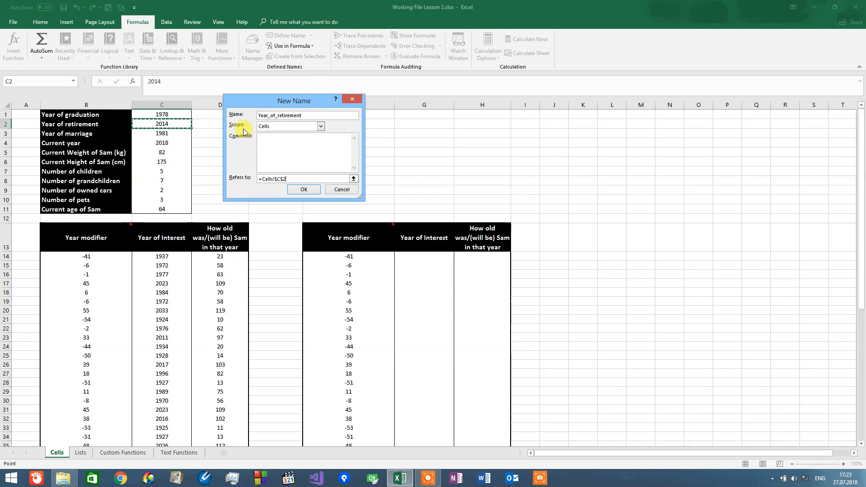
Create the name Year_of_retirement for C2 with these settings and select the empty cell F3
click(303, 190)
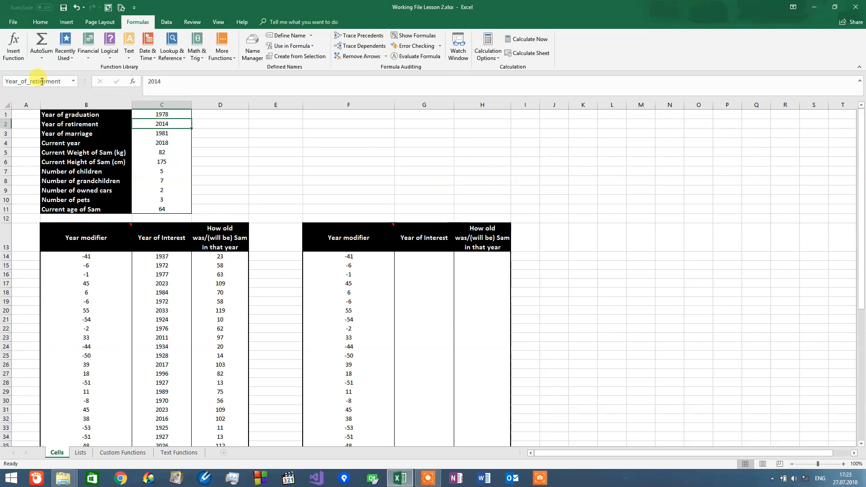
click(336, 125)
click(333, 136)
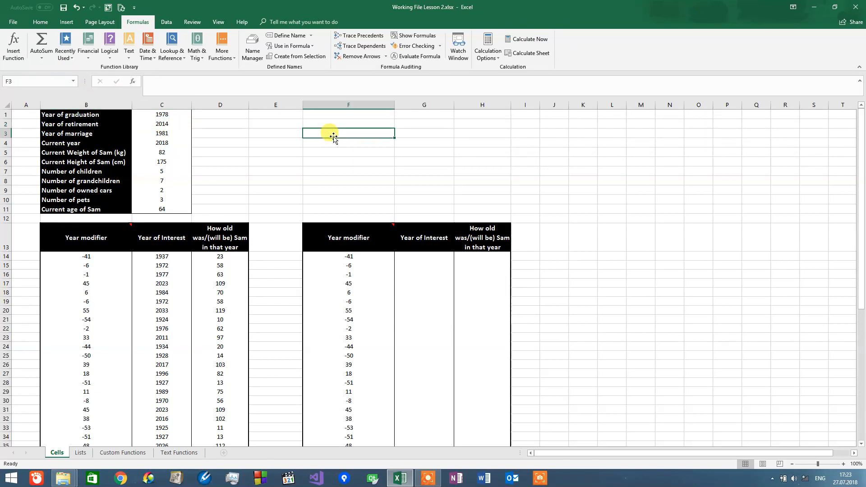
Try a formula starting with =year in F3 to use the defined name, and clear cells F2:F5
text(=year)
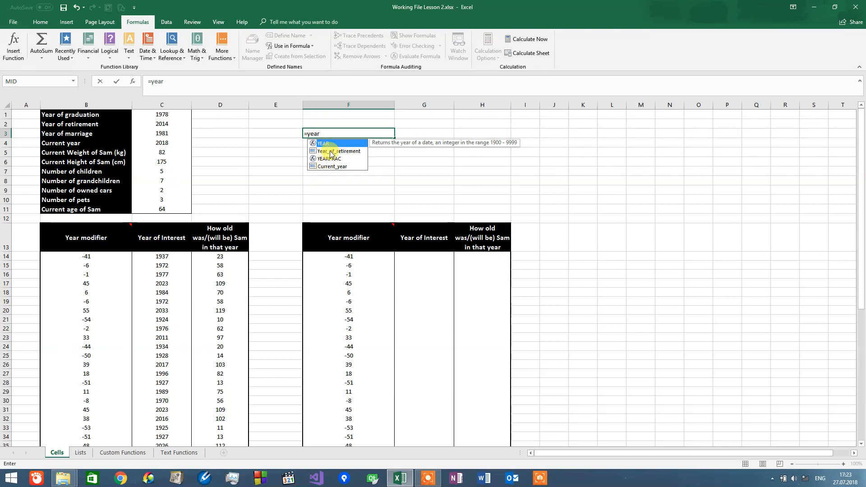
click(325, 152)
click(250, 141)
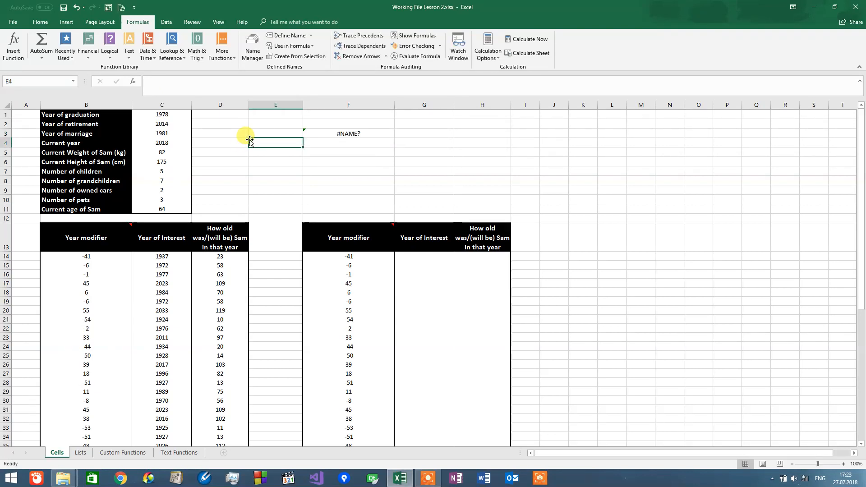
drag(338, 121, 365, 150)
key(Delete)
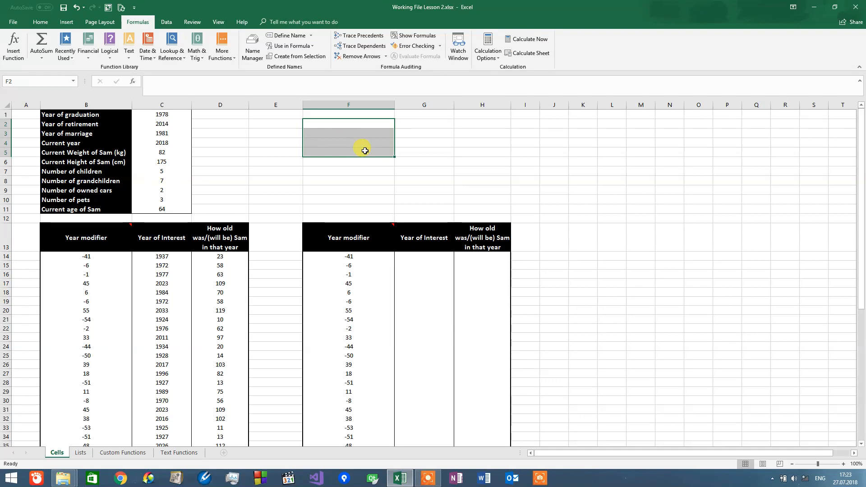
click(365, 142)
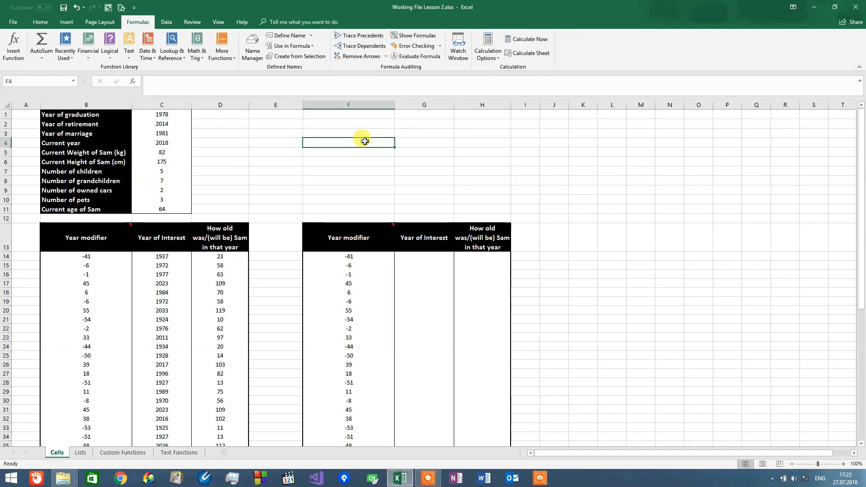
click(335, 131)
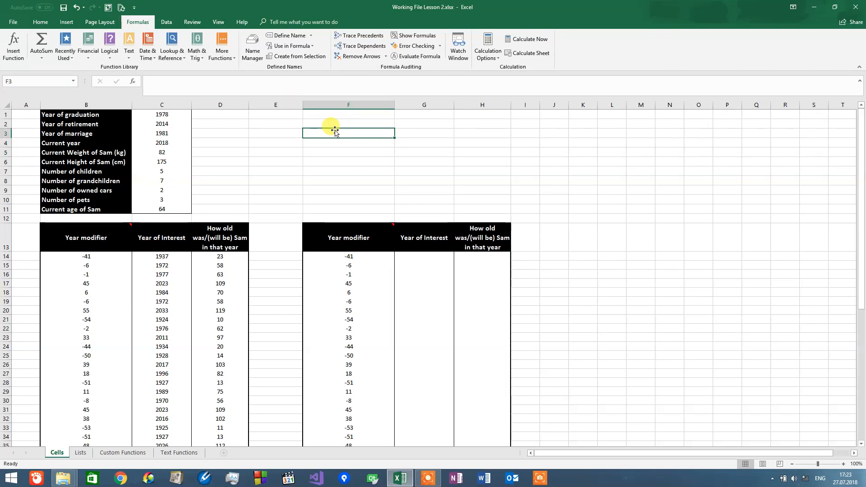
Review the values, references and scopes of Current_year and Year_of_retirement in the Name Manager, fitting the column widths
click(254, 49)
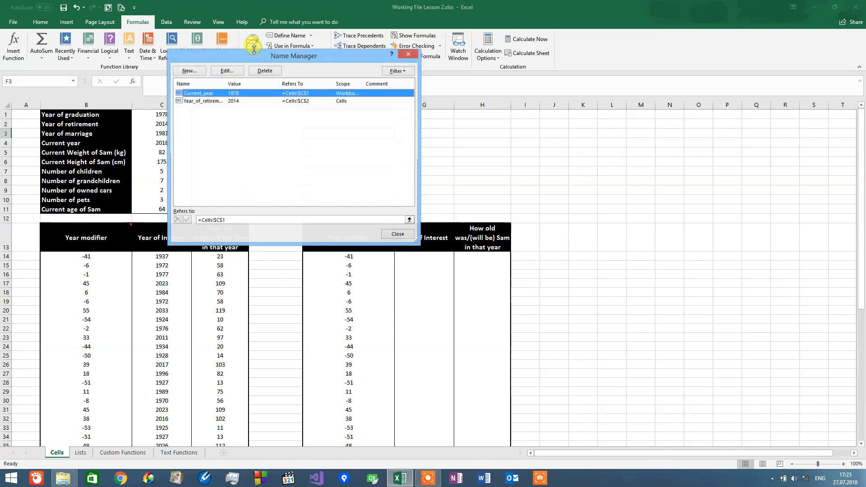
drag(271, 58, 444, 170)
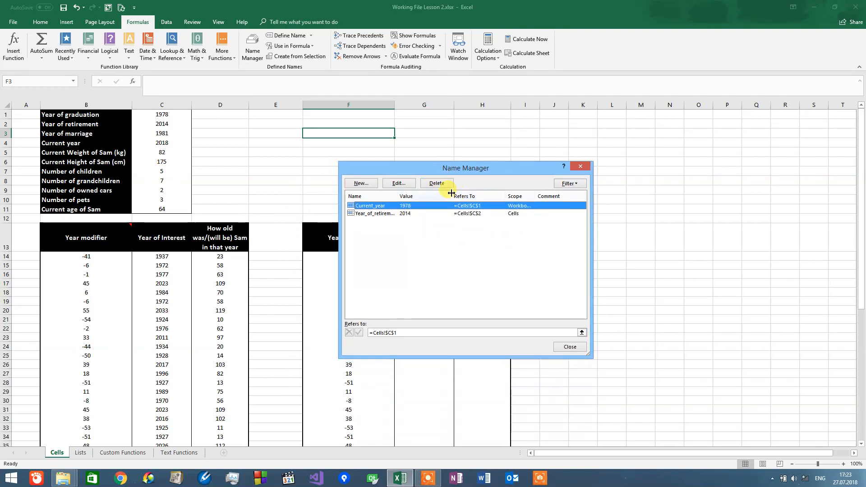
drag(451, 193, 430, 194)
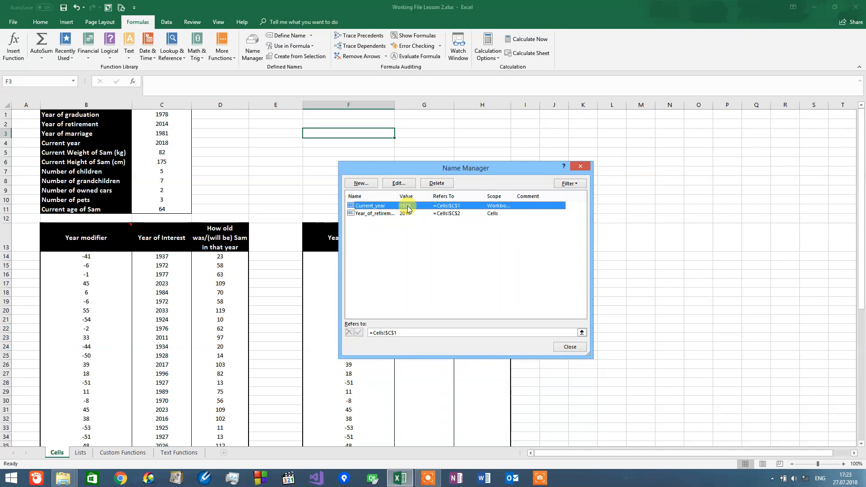
double_click(511, 196)
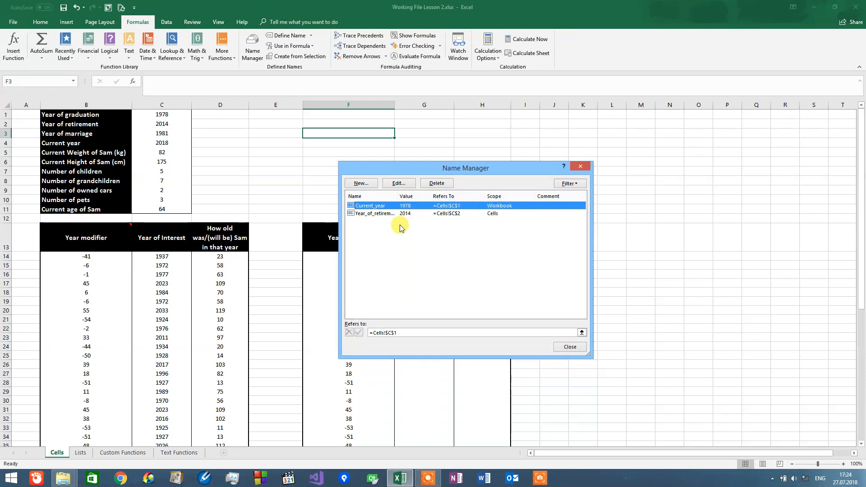
click(380, 213)
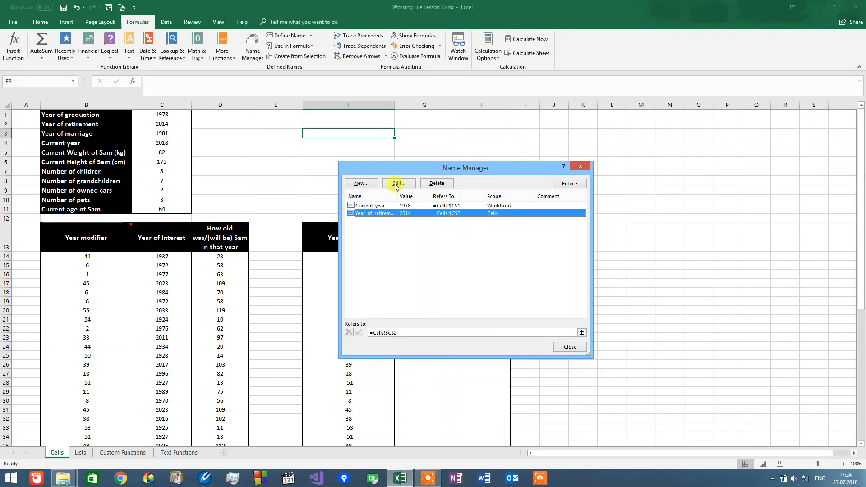
click(386, 208)
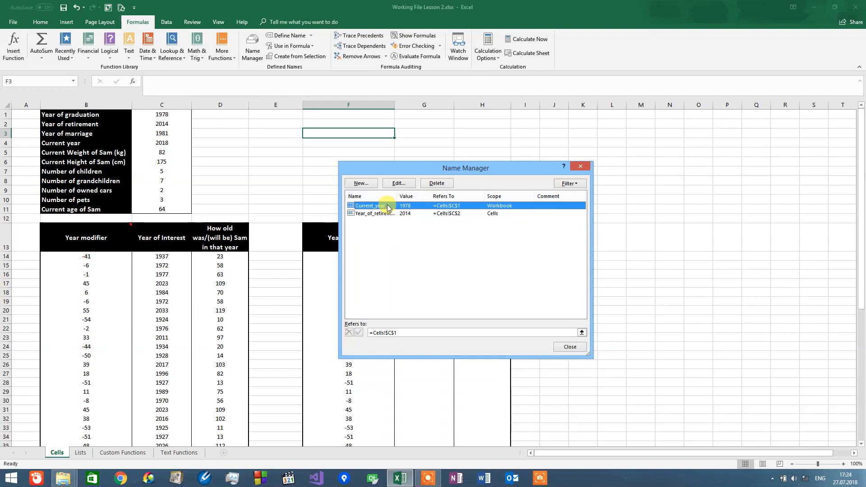
Examine the editable name and reference settings of Current_year and leave them without saving changes
double_click(386, 206)
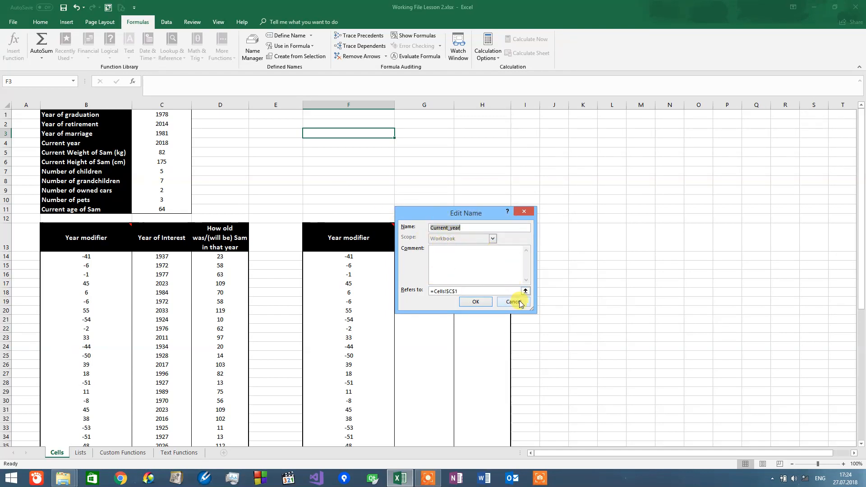
click(473, 228)
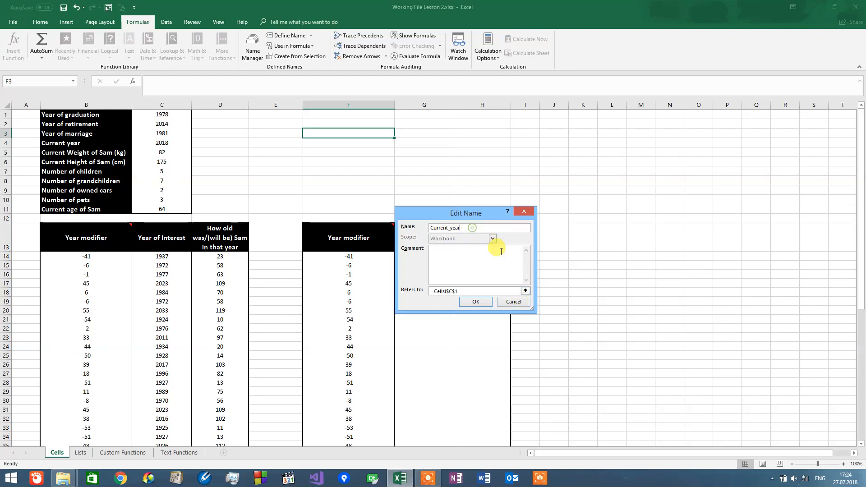
click(509, 290)
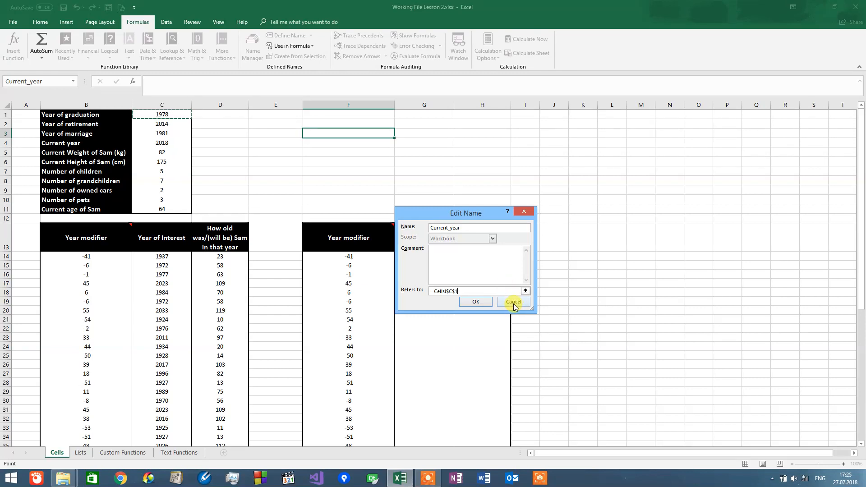
click(513, 302)
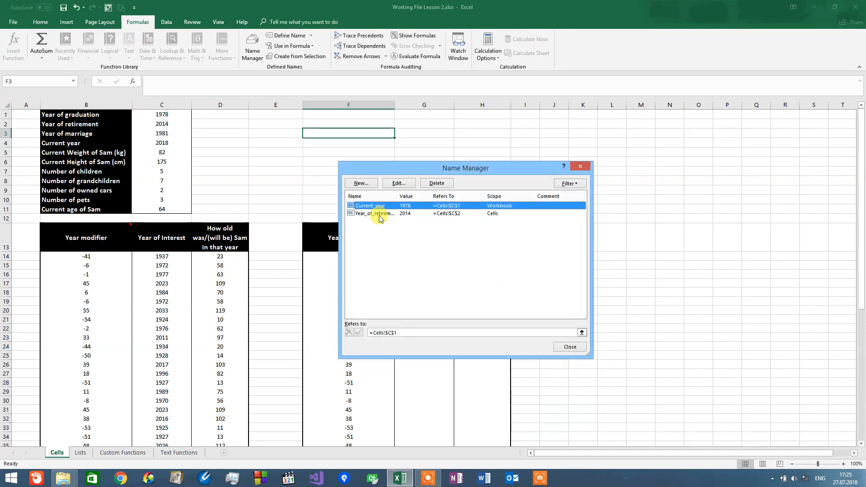
click(379, 213)
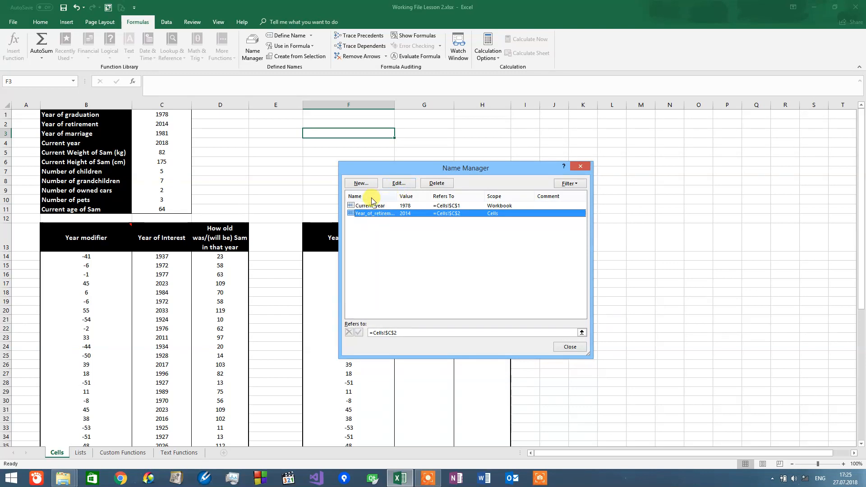
click(375, 207)
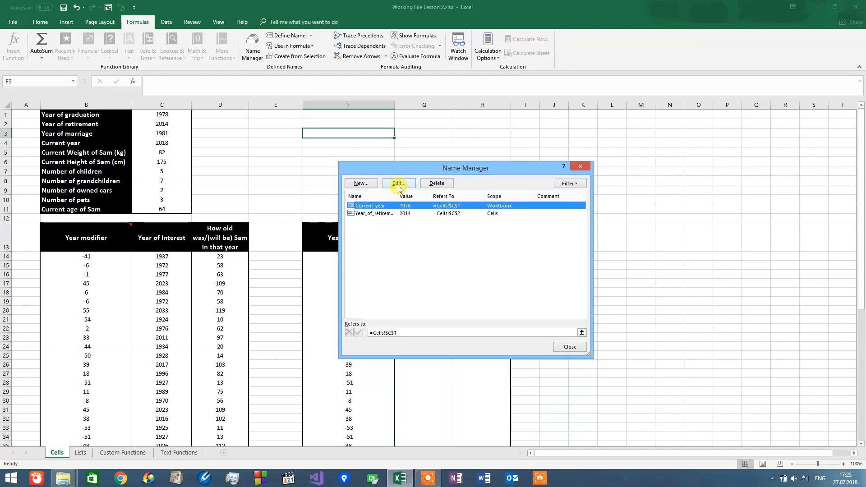
click(375, 188)
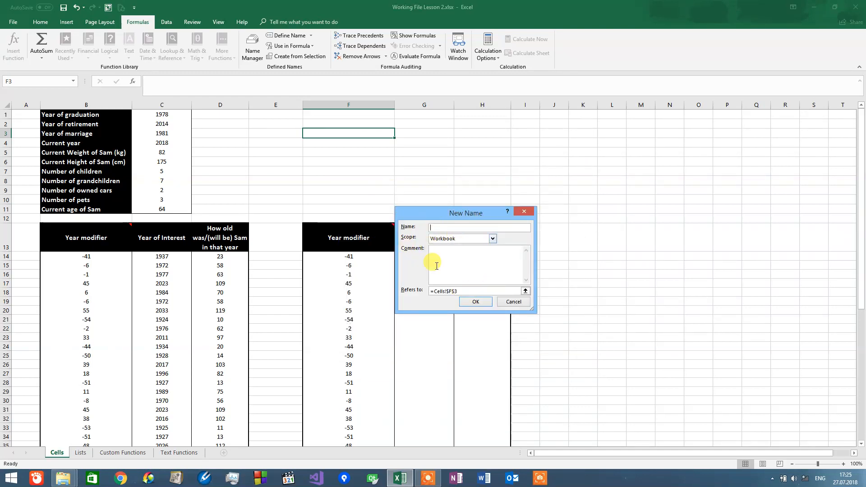
drag(450, 215, 401, 184)
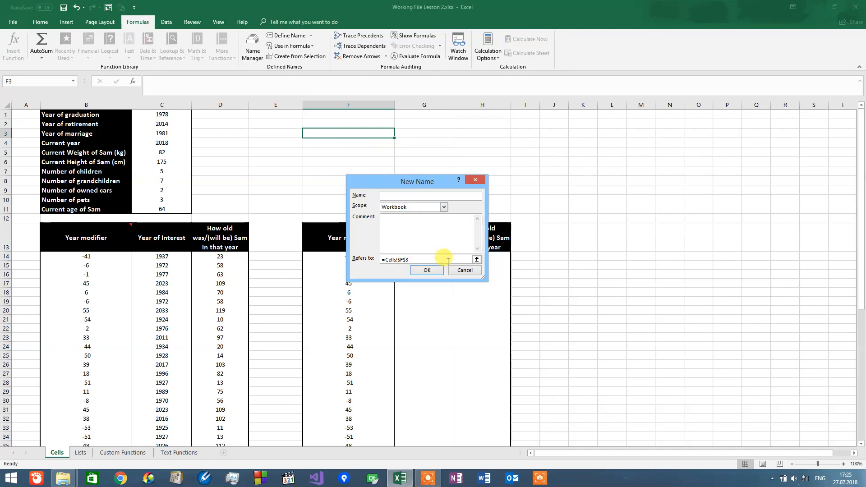
drag(448, 261, 368, 257)
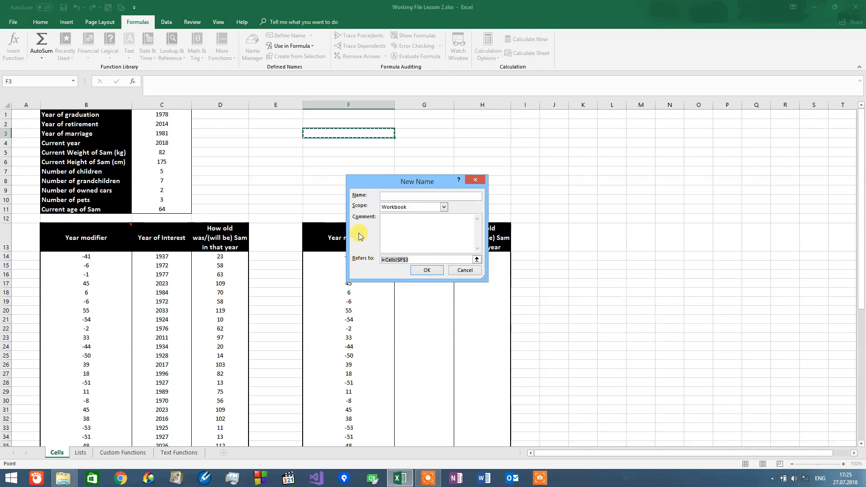
key(BackSpace)
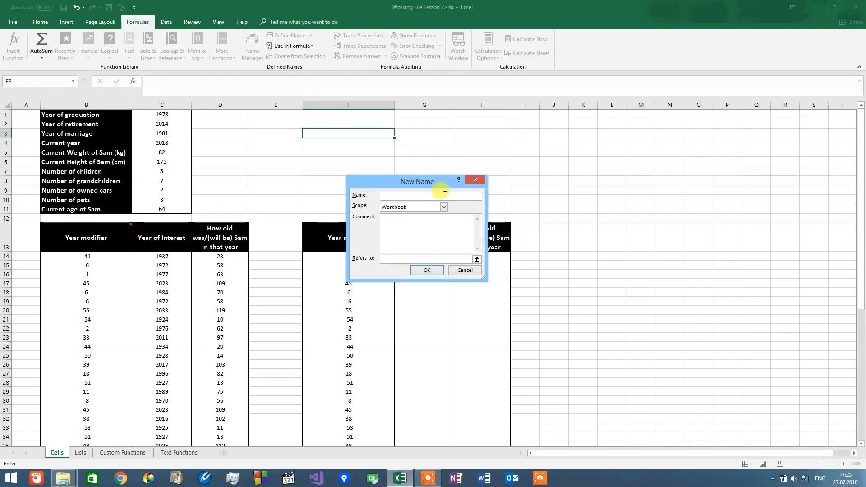
drag(432, 180, 408, 179)
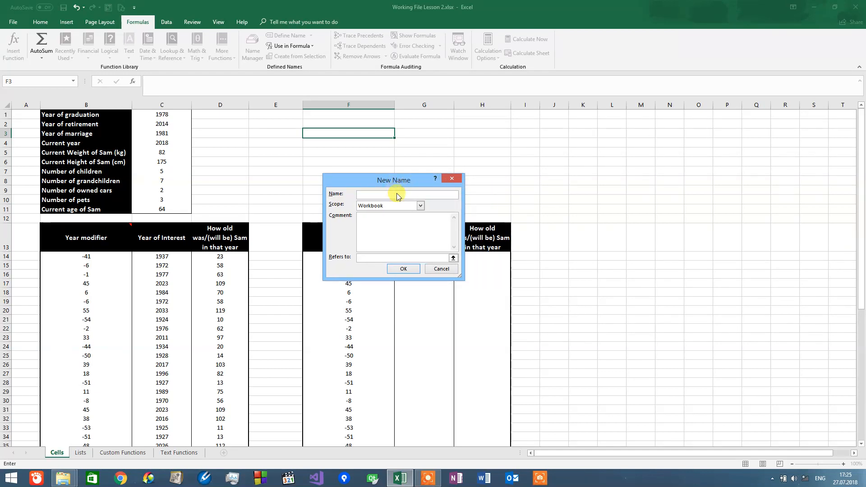
click(397, 193)
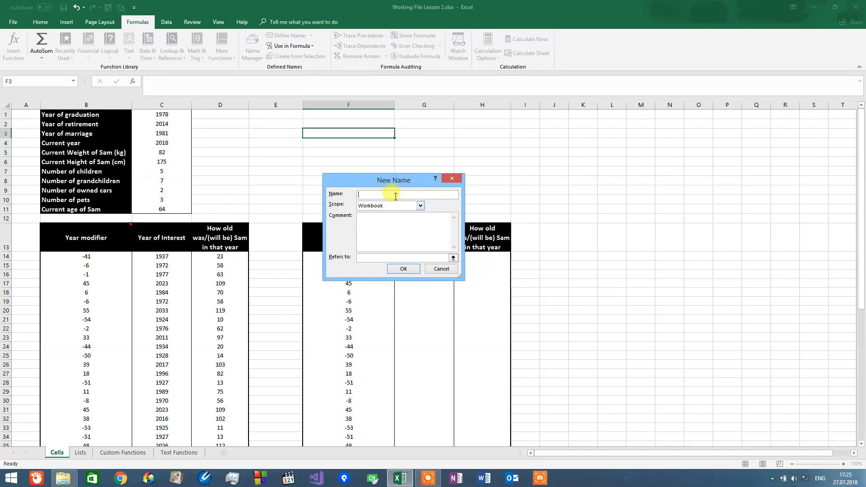
click(376, 258)
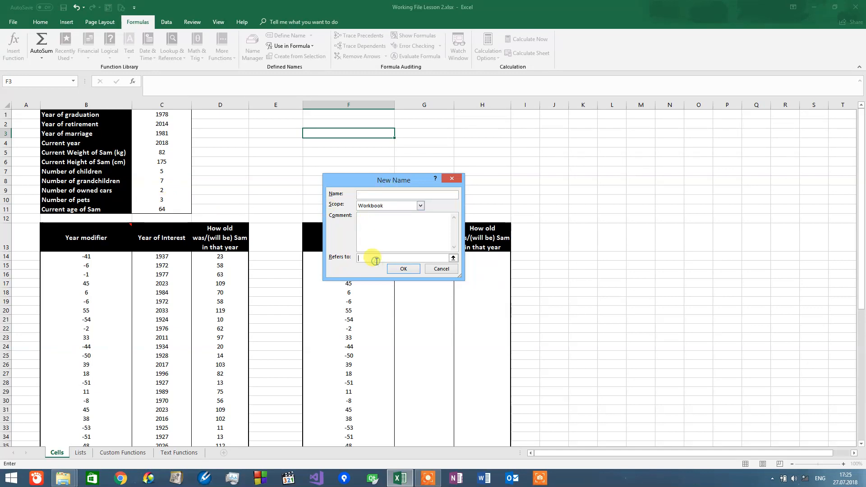
click(372, 191)
click(224, 255)
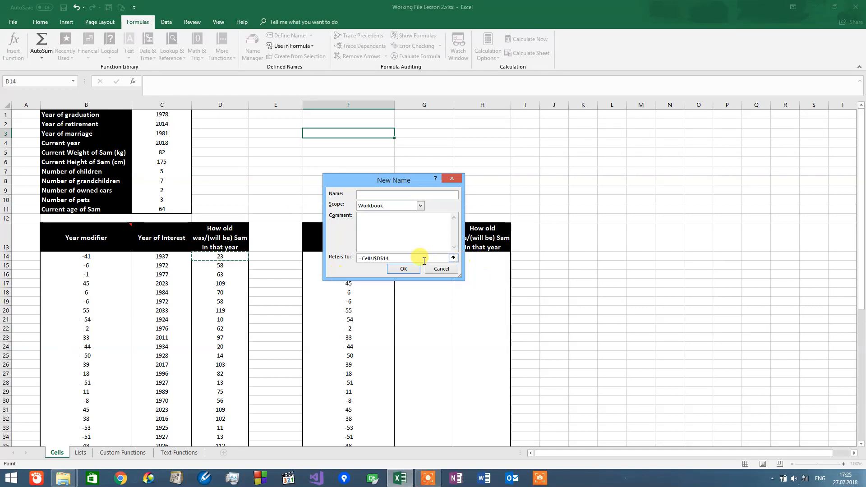
click(437, 269)
click(496, 315)
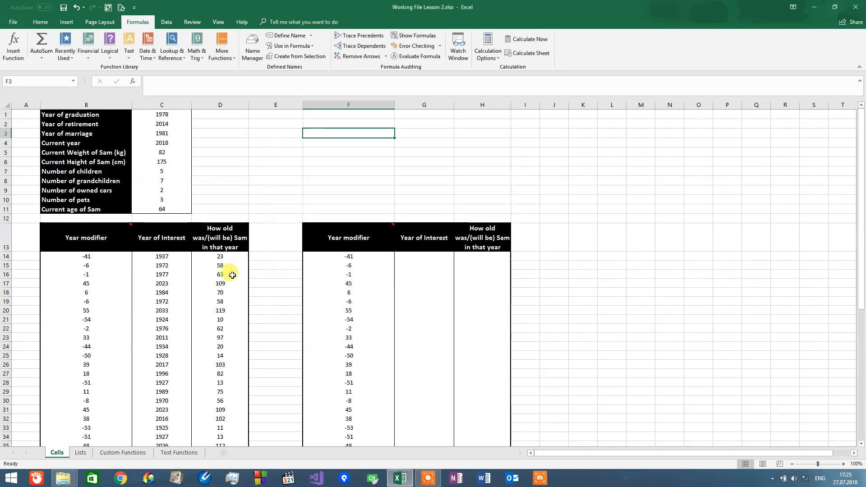
Check which cells the age formula in D14 uses and locate the row with the current age of Sam
click(205, 258)
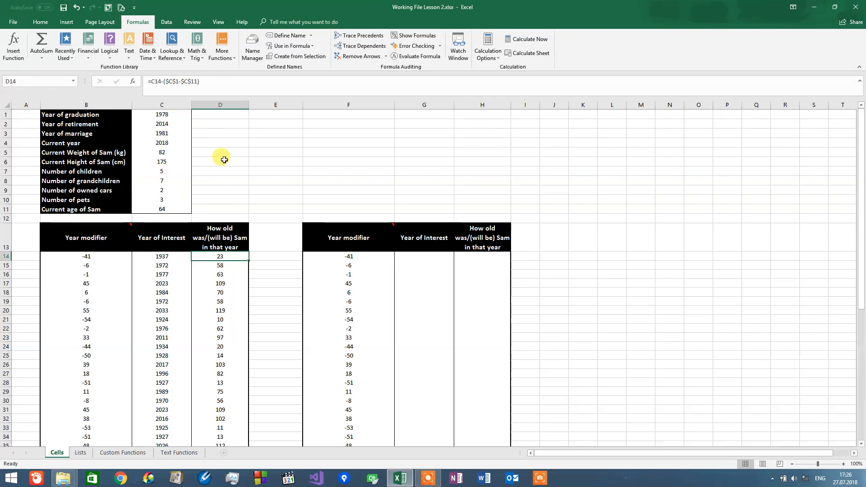
drag(163, 207, 106, 209)
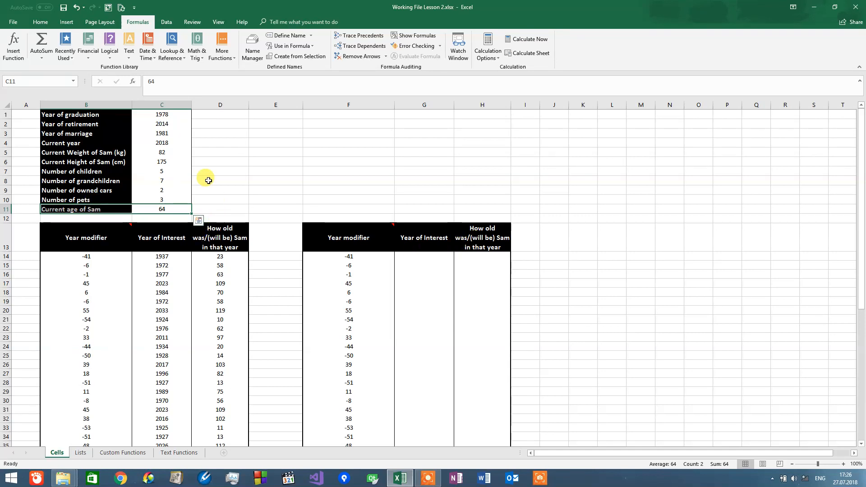
click(257, 153)
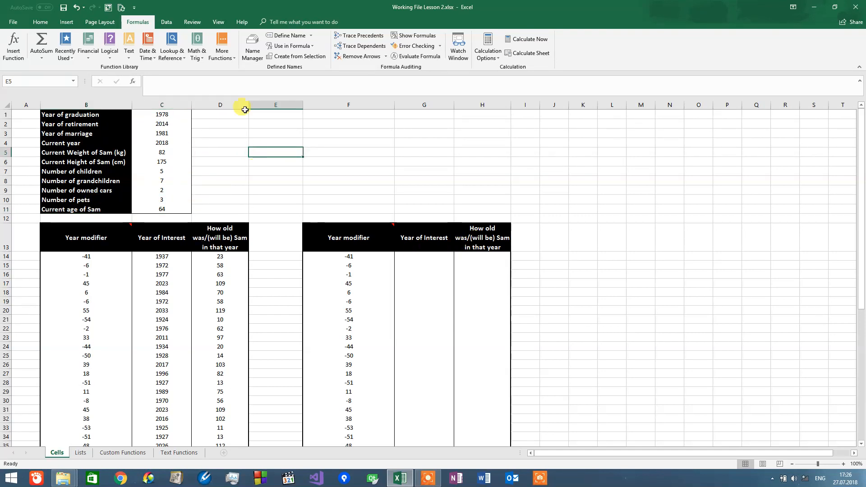
Define the name Current_Age with scope Cells, referring to the current age of Sam in C11
click(252, 47)
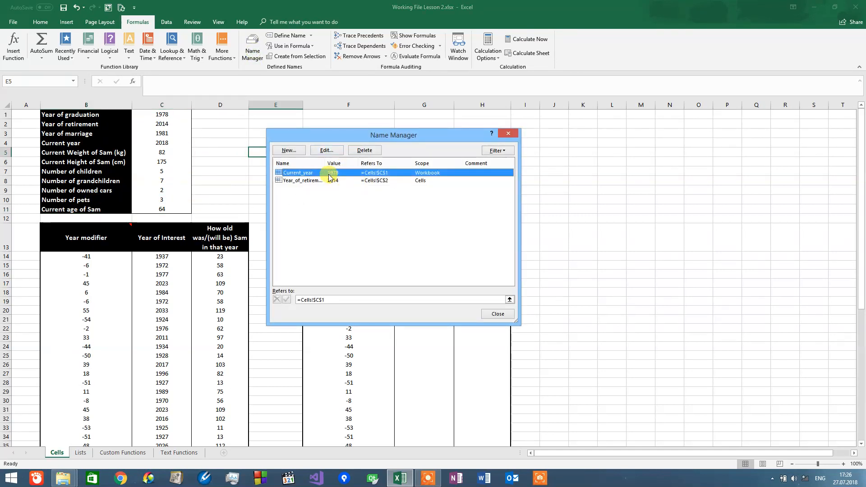
click(306, 181)
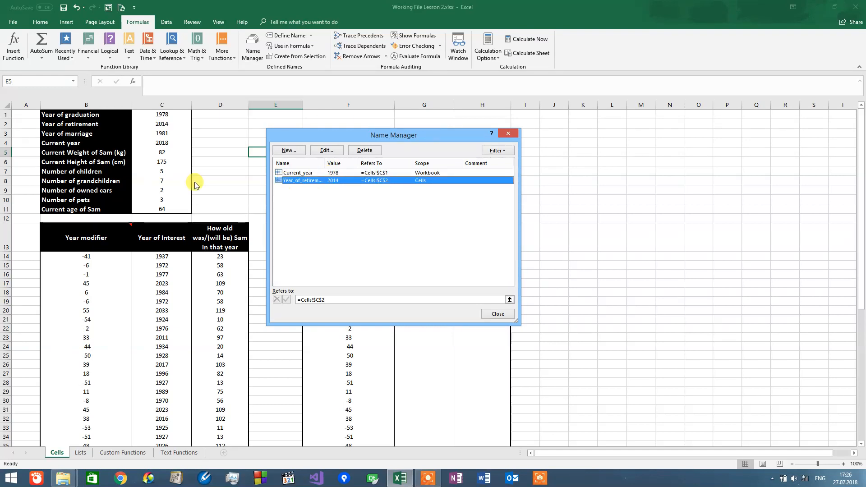
click(292, 154)
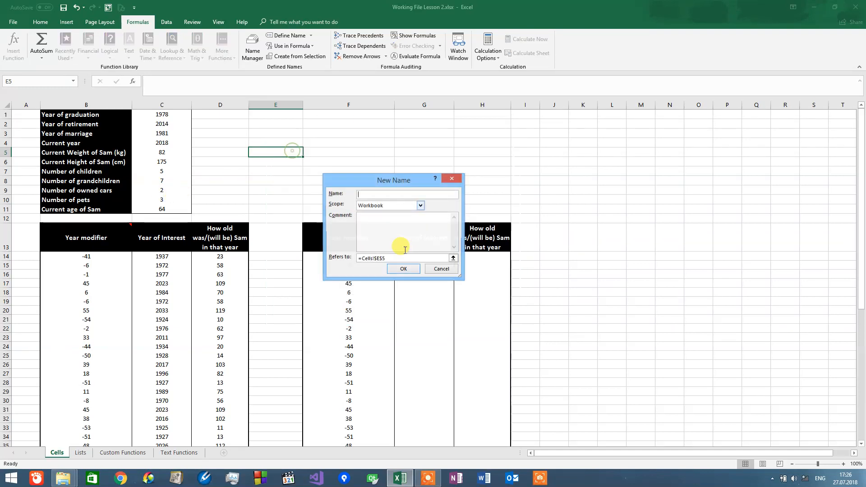
click(384, 258)
key(Delete)
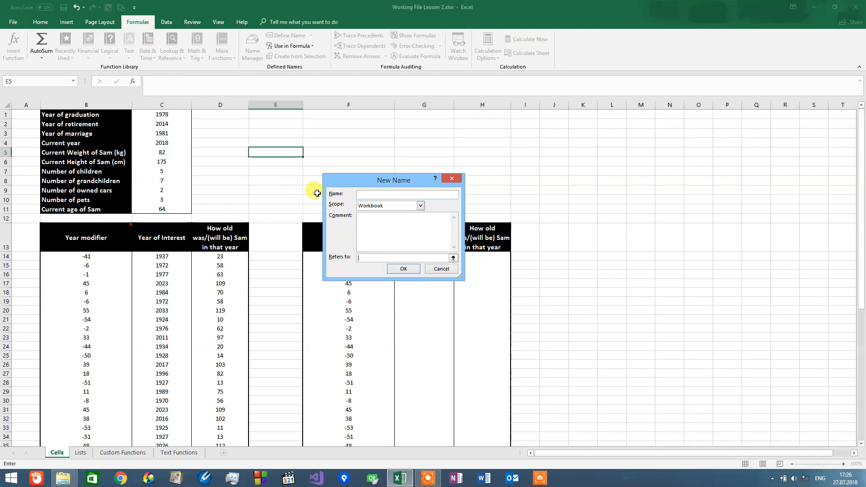
click(374, 193)
text(Current_Age)
click(420, 205)
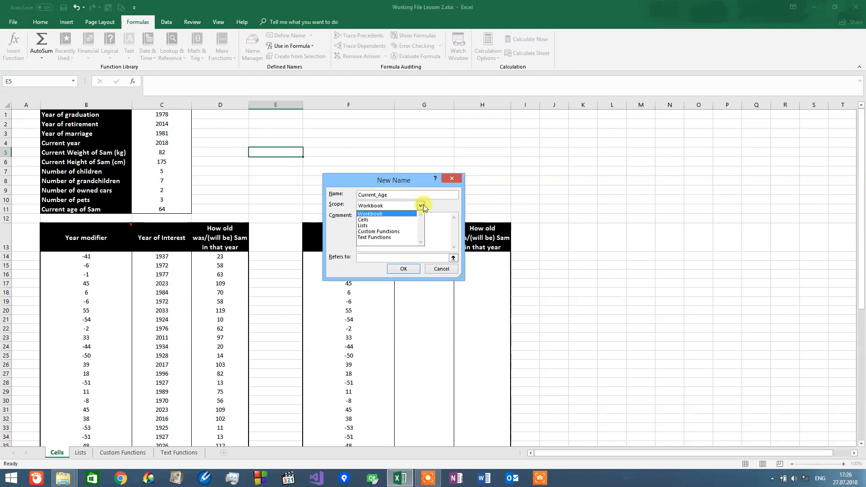
click(364, 220)
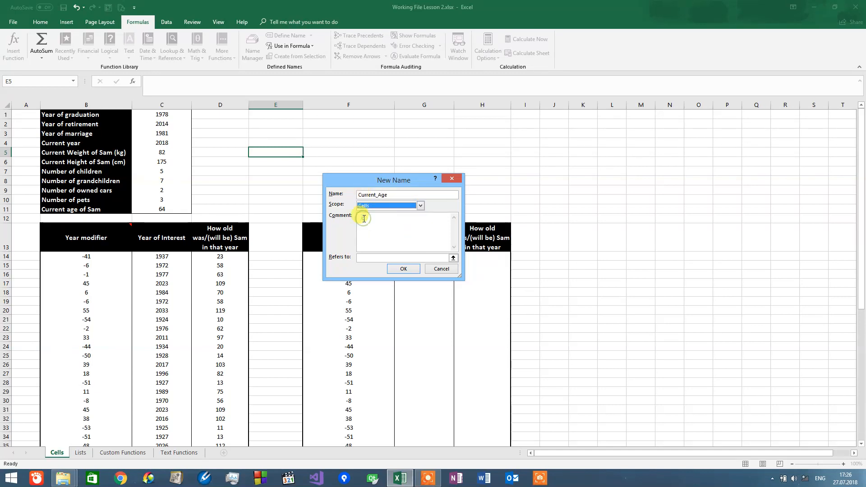
click(371, 257)
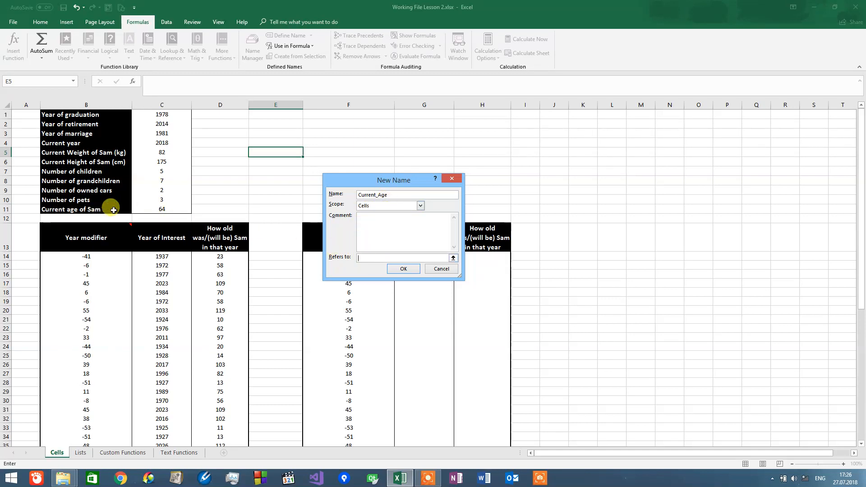
click(141, 208)
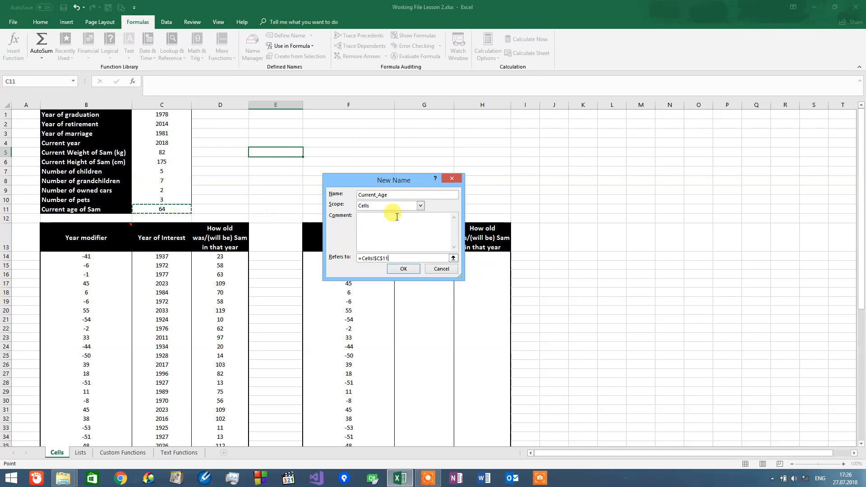
click(404, 268)
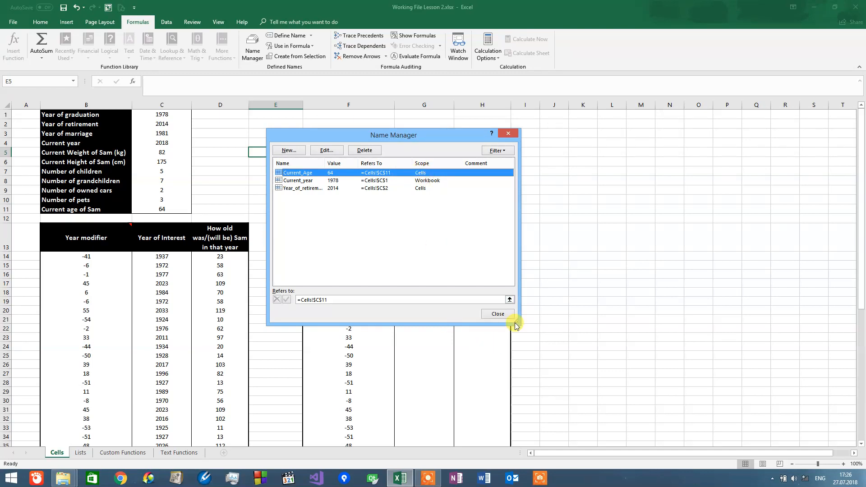
click(499, 315)
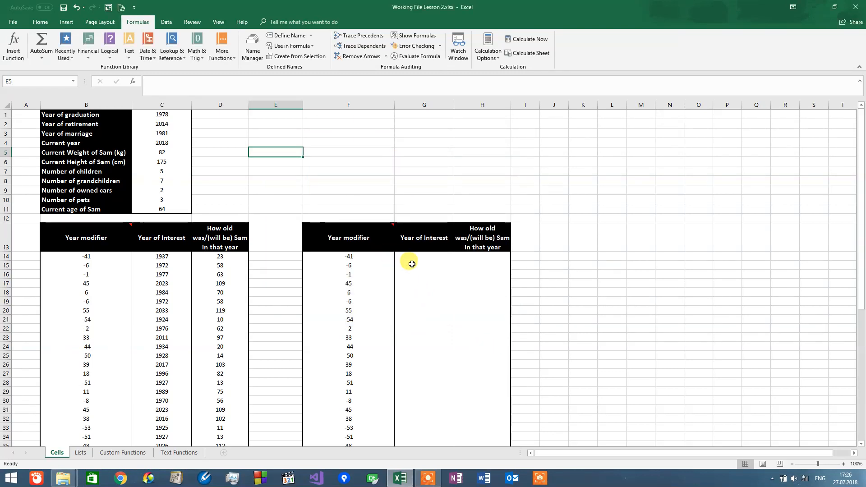
Enter the Year of Interest formula =Current_year+F14 in G14 of the second table
click(413, 264)
click(415, 256)
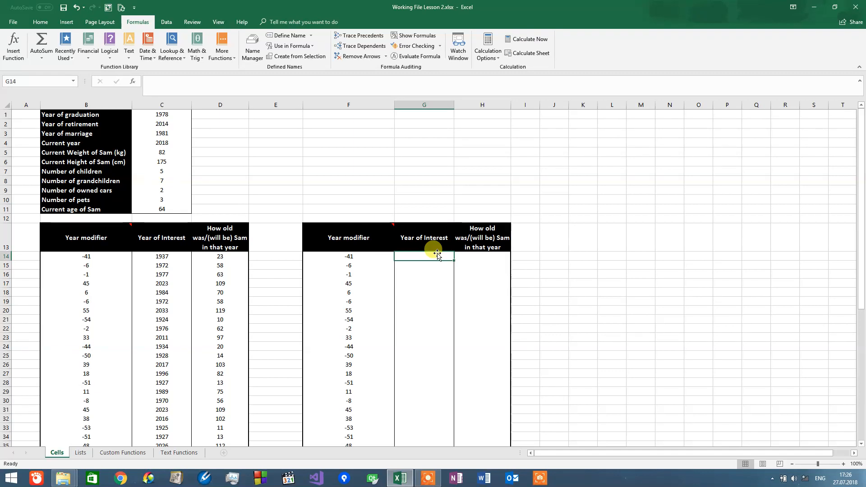
text(=)
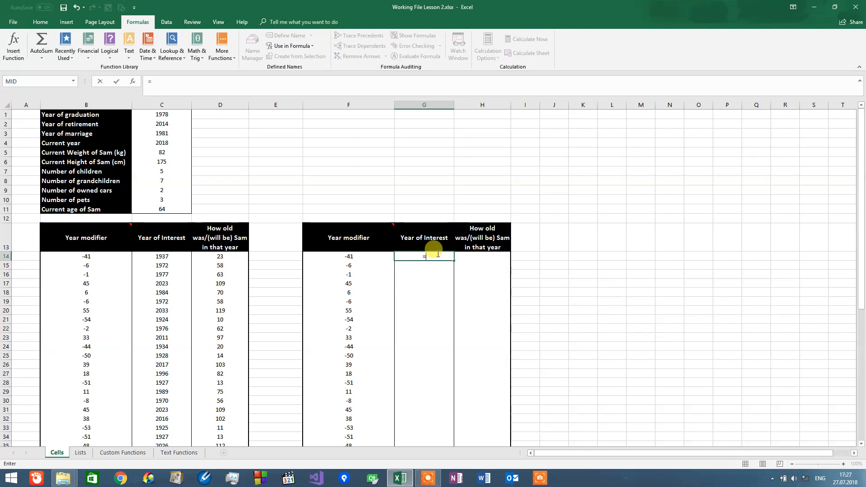
text(curre)
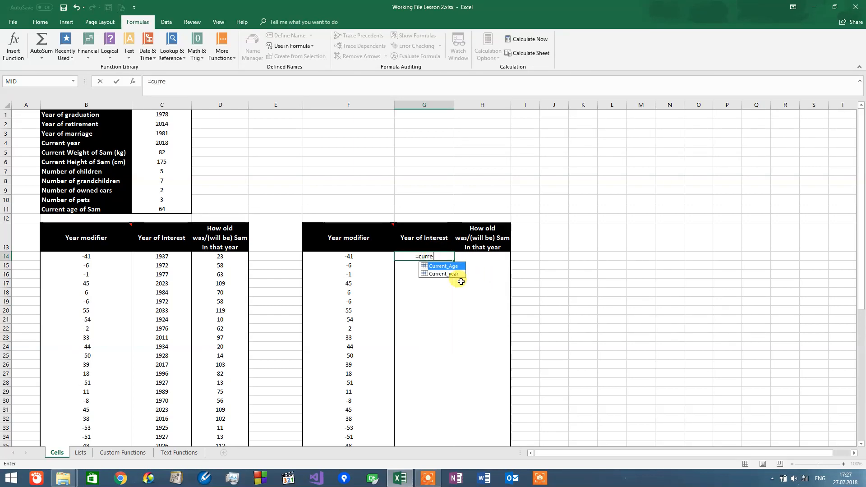
double_click(443, 274)
mouse_move(367, 235)
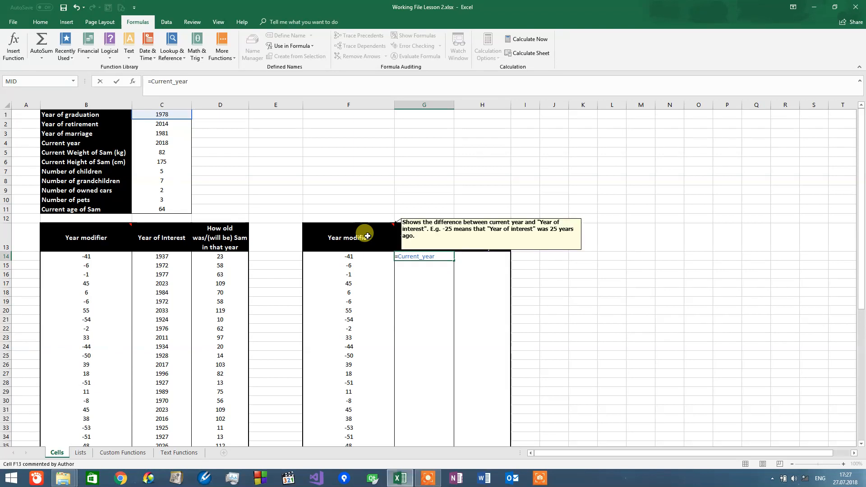
text(+)
click(355, 255)
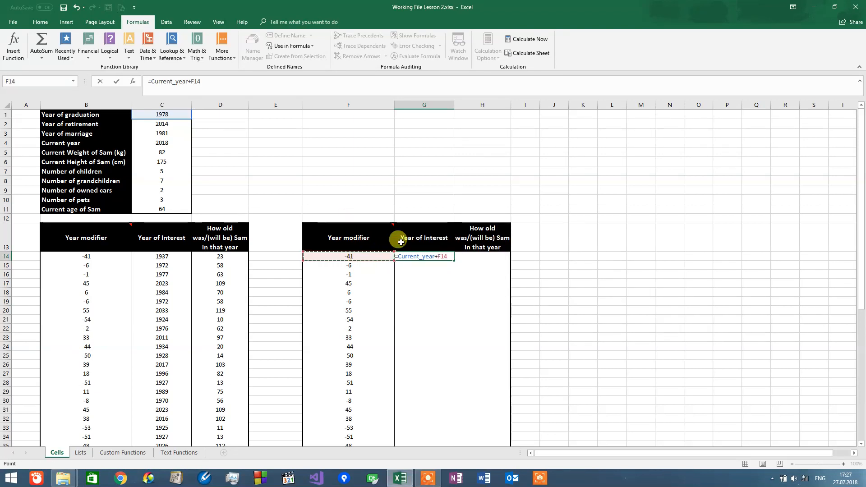
key(Return)
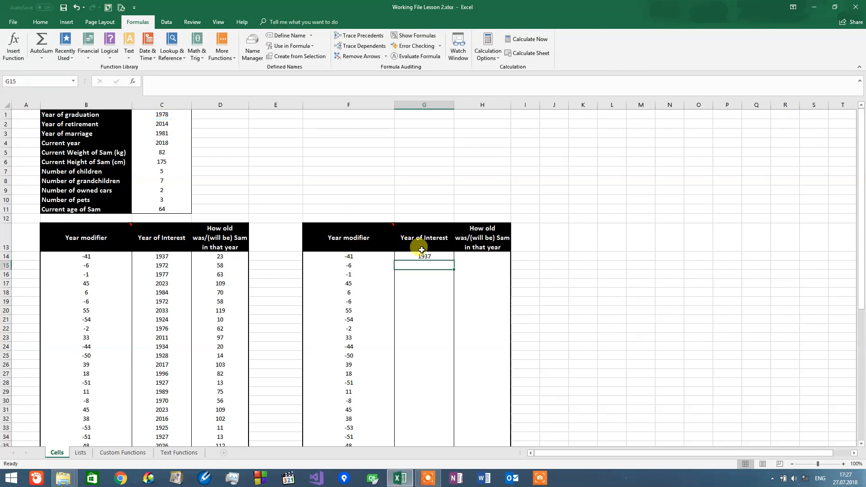
Copy the Year of Interest formula from G14 to G15:G61, pasting formulas only
click(429, 258)
key(ctrl+c)
drag(426, 267, 433, 437)
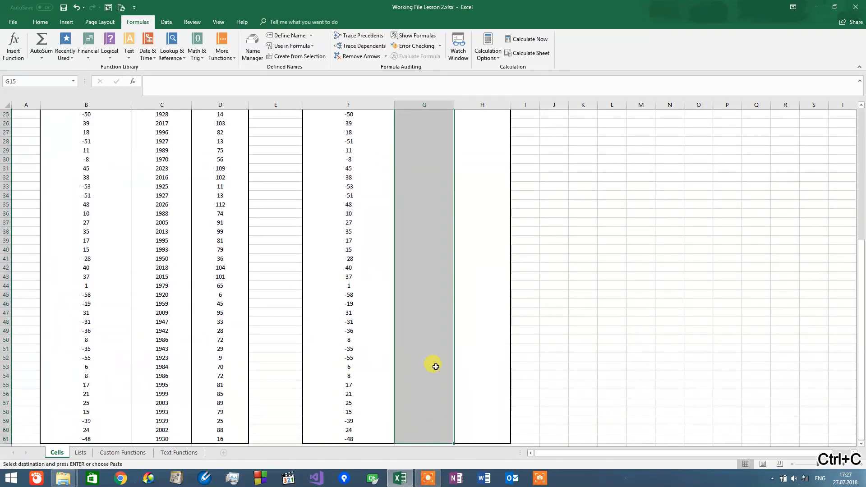
right_click(408, 190)
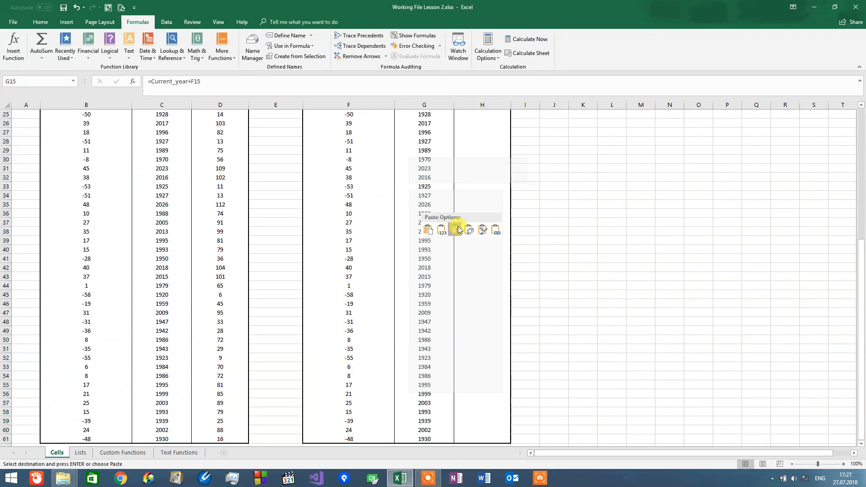
click(458, 230)
Enter the age formula =G14-(Current_year-Current_Age) in H14 of the second table
scroll(456, 228, up, 8)
click(485, 251)
click(486, 256)
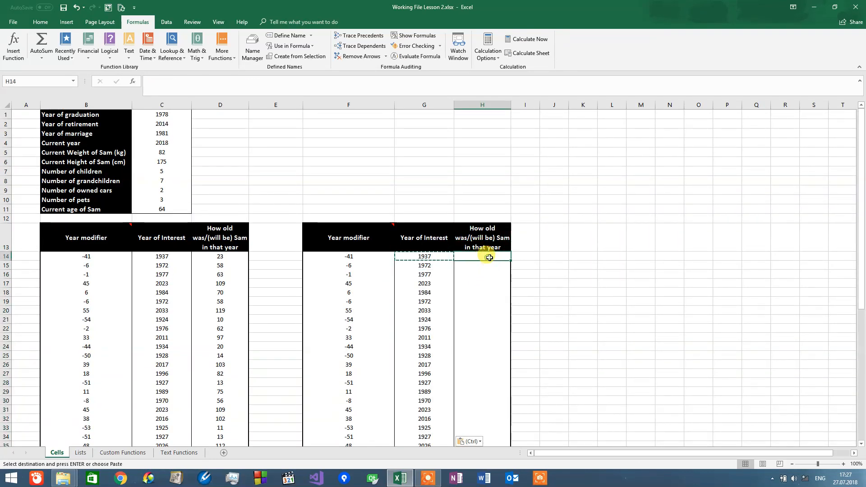
text(=)
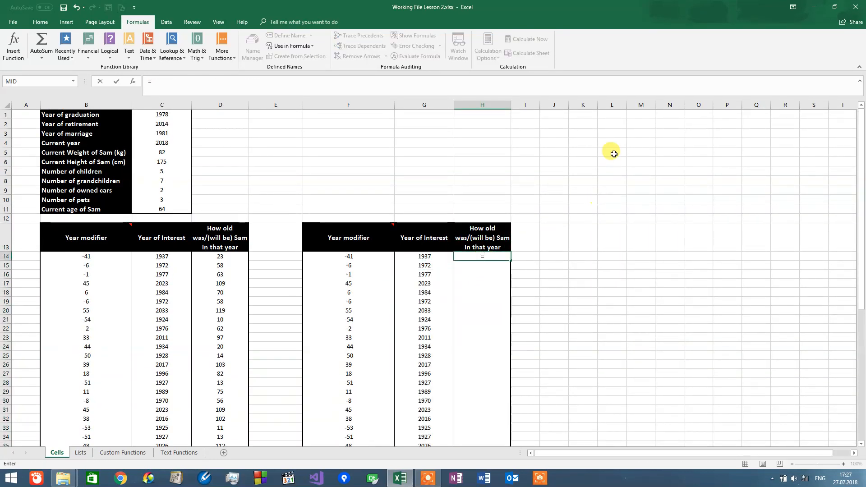
click(431, 256)
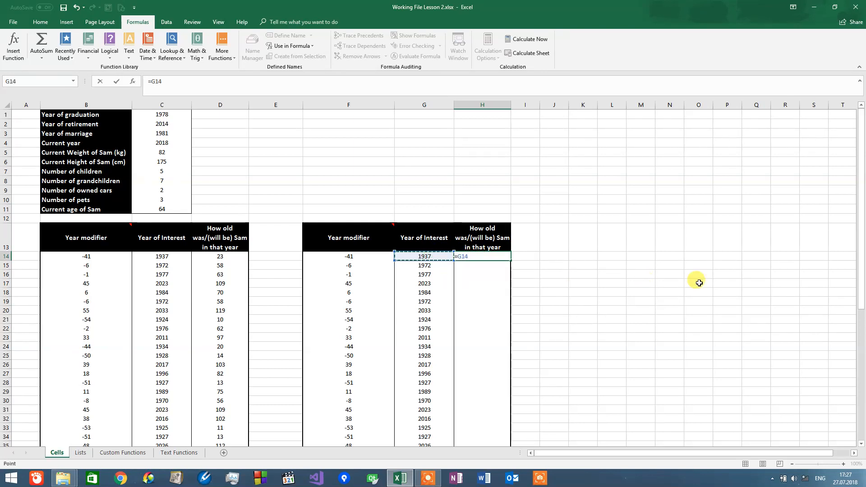
text(-()
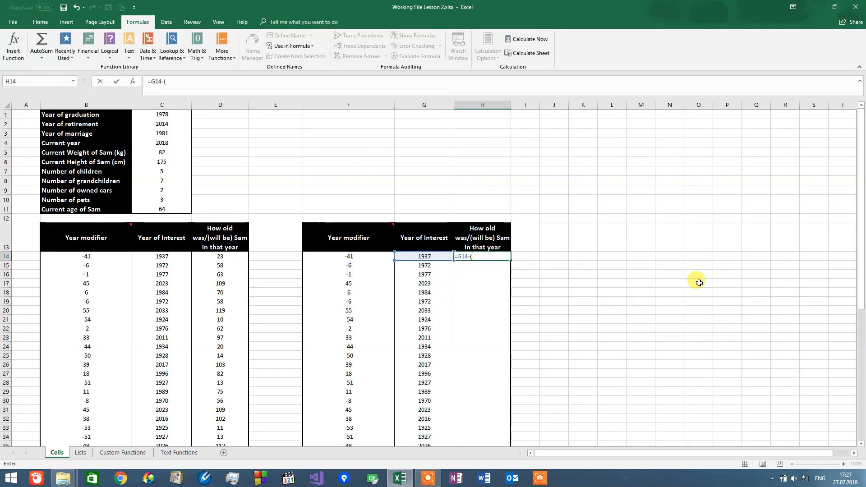
text(urre)
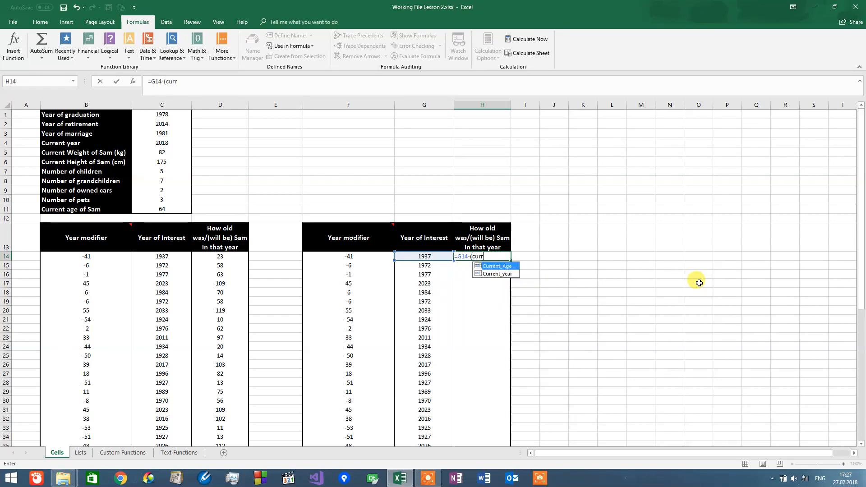
double_click(508, 273)
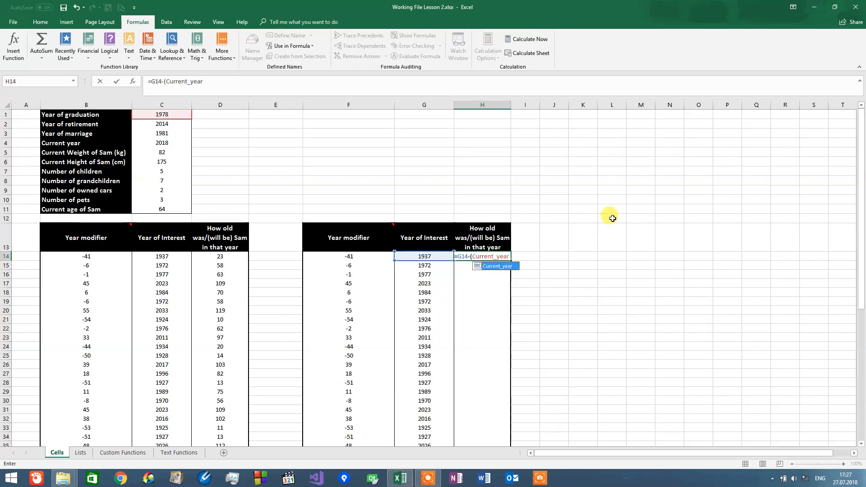
text(-curre)
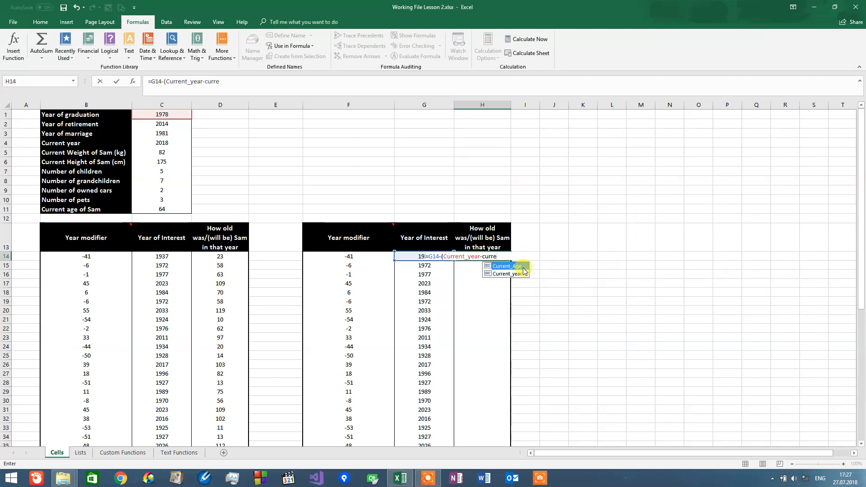
double_click(507, 265)
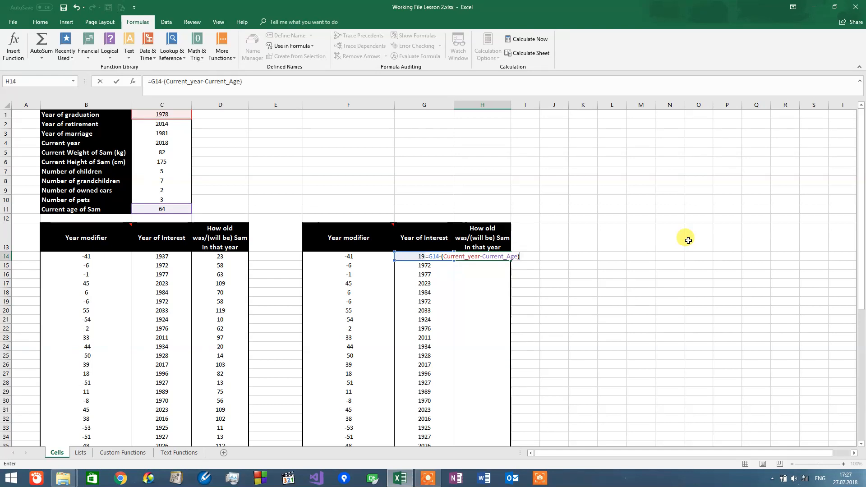
key(Return)
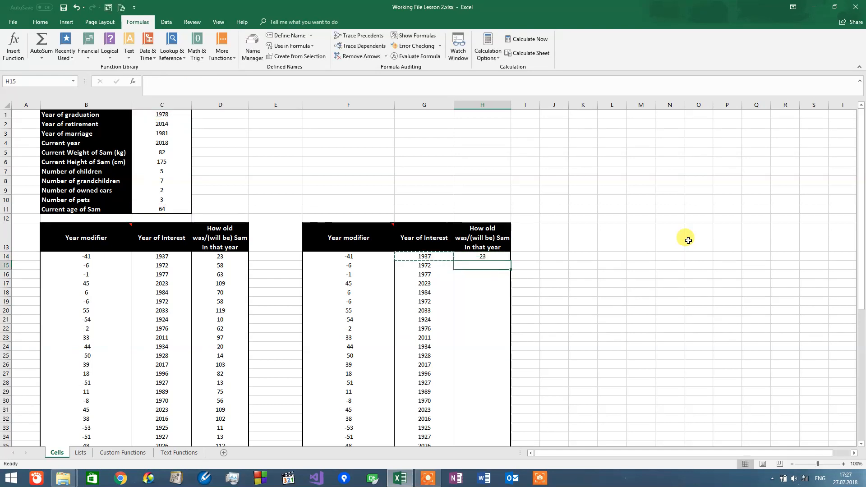
Copy the age formula from H14 to H15:H61, pasting formulas only, and end the copy mode
click(494, 256)
key(ctrl+c)
drag(497, 267, 497, 425)
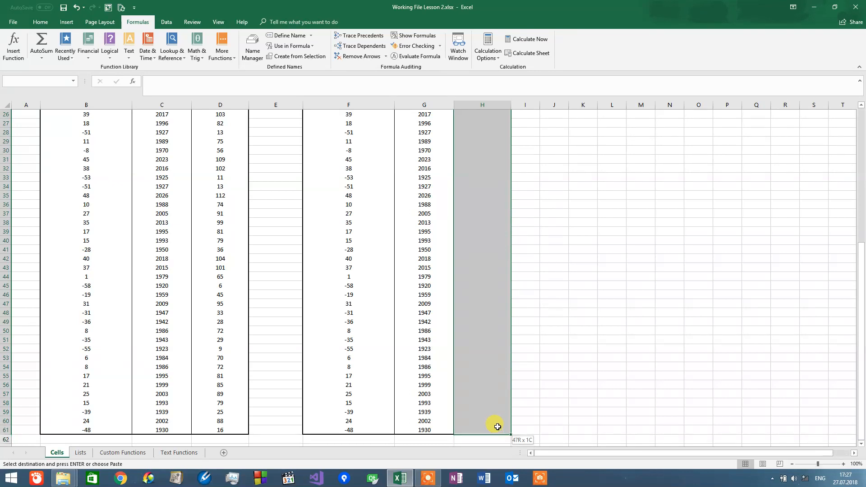
right_click(485, 210)
click(531, 251)
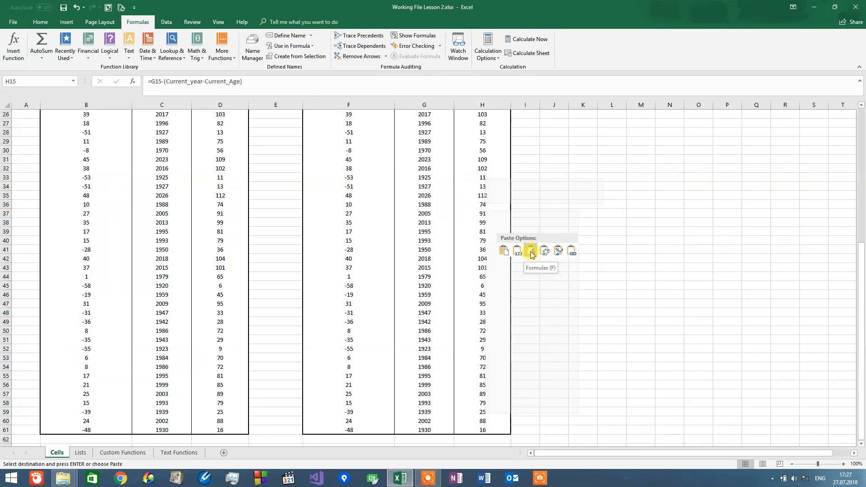
scroll(531, 255, up, 8)
click(580, 218)
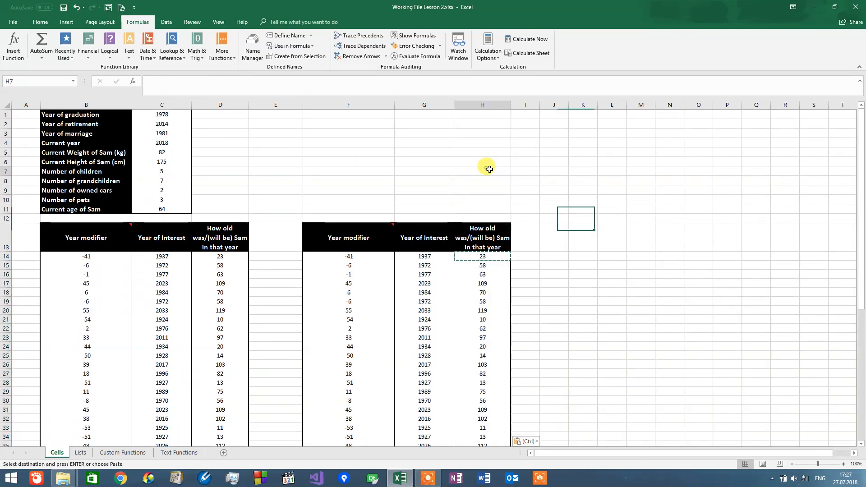
click(486, 178)
key(Escape)
click(448, 171)
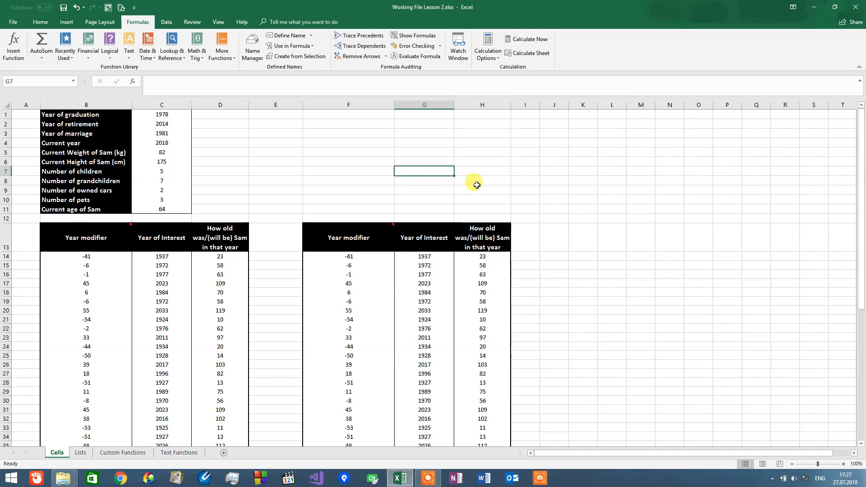
Compare the calculated columns of both tables and check the current year and year of graduation in C4 and C1
drag(170, 256, 227, 426)
drag(436, 256, 455, 419)
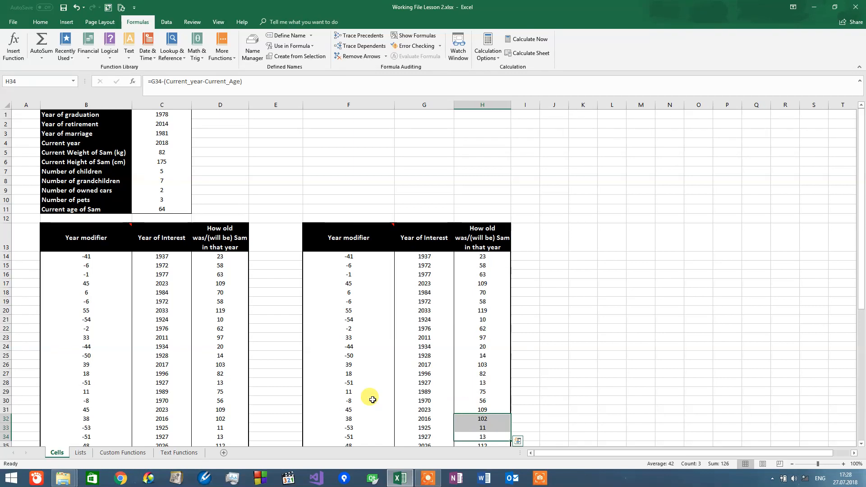
click(180, 140)
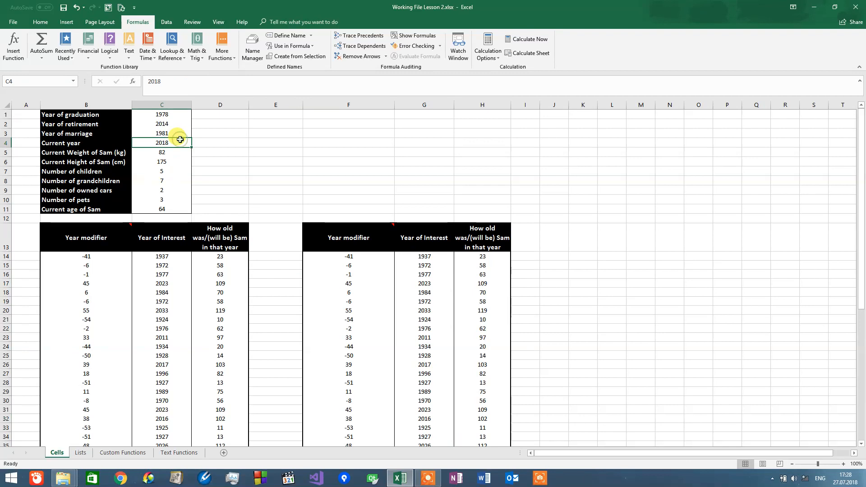
click(179, 115)
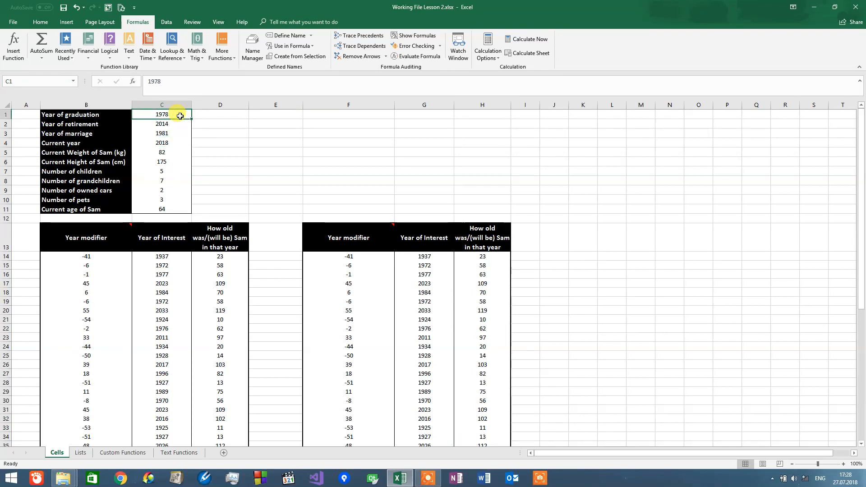
drag(180, 116, 286, 116)
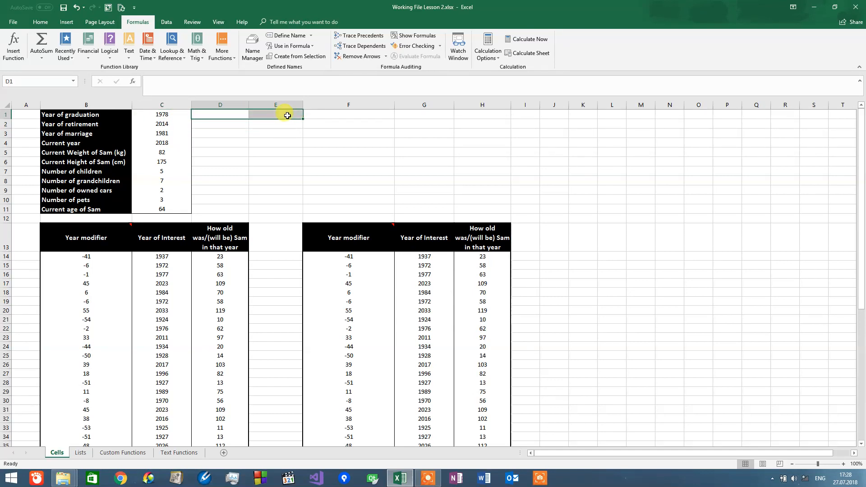
click(345, 159)
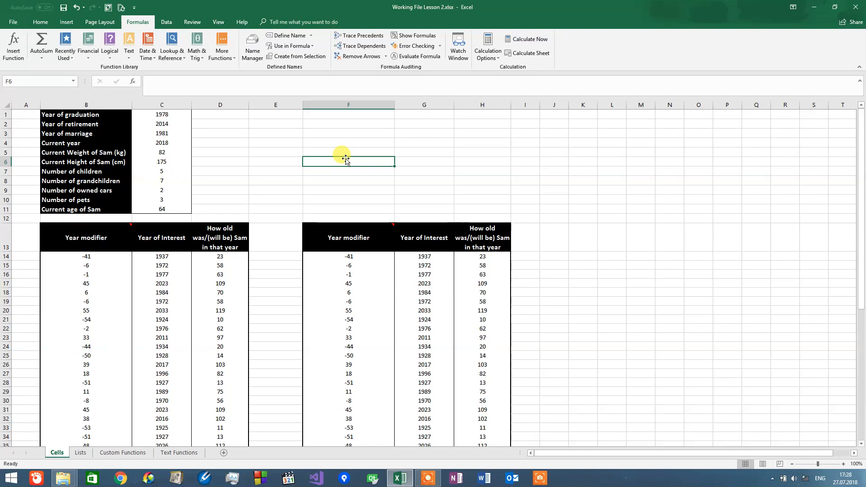
drag(346, 159, 234, 149)
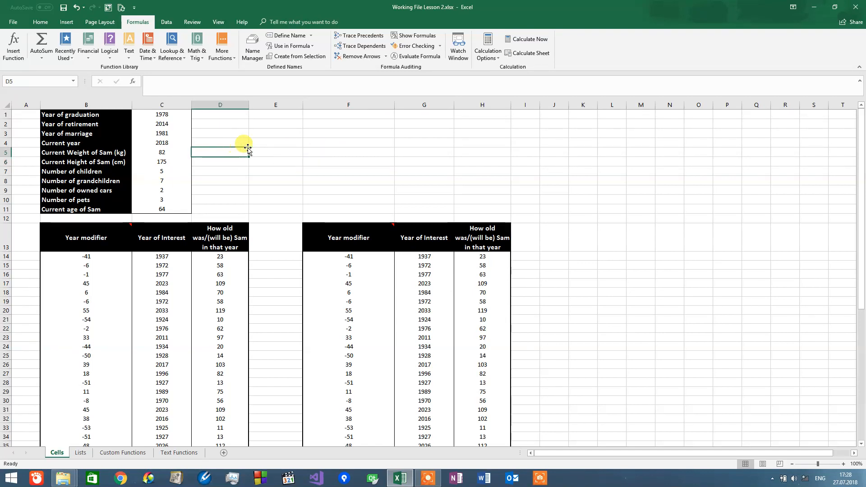
click(259, 149)
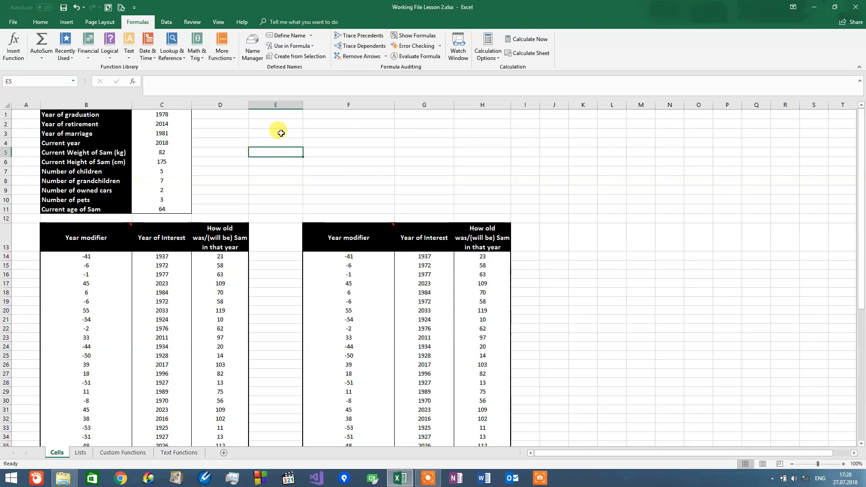
click(283, 180)
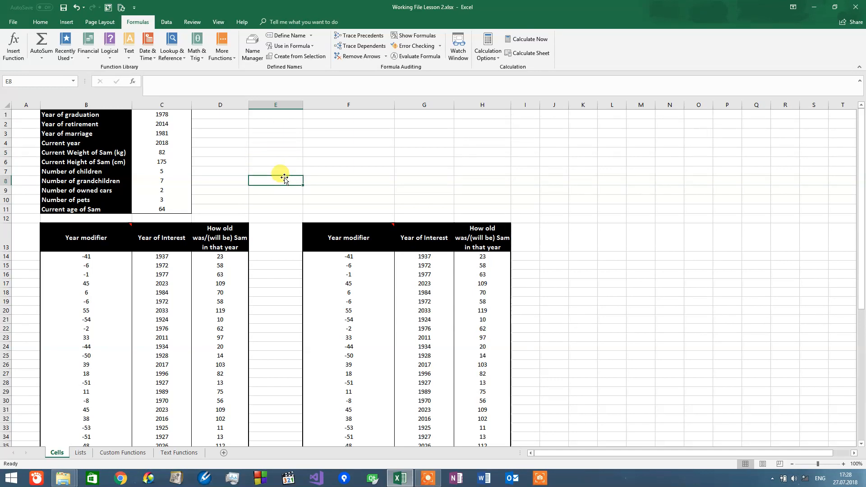
click(251, 143)
drag(168, 111, 98, 207)
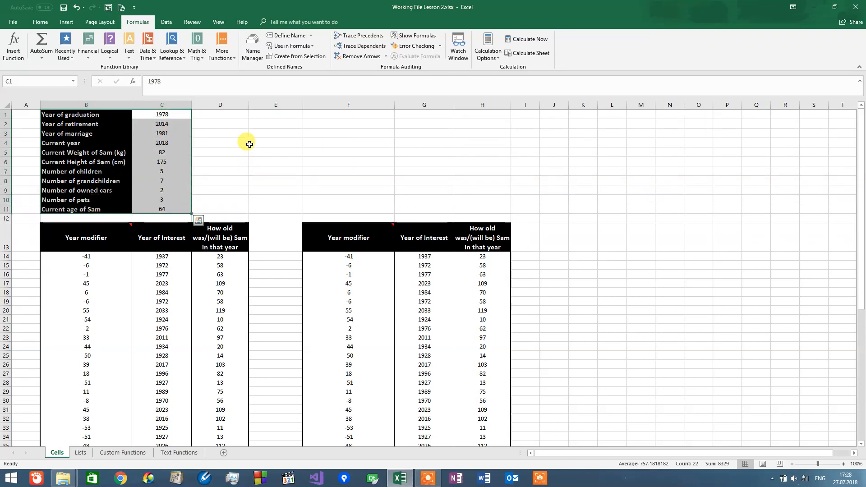
click(215, 139)
drag(212, 136, 823, 436)
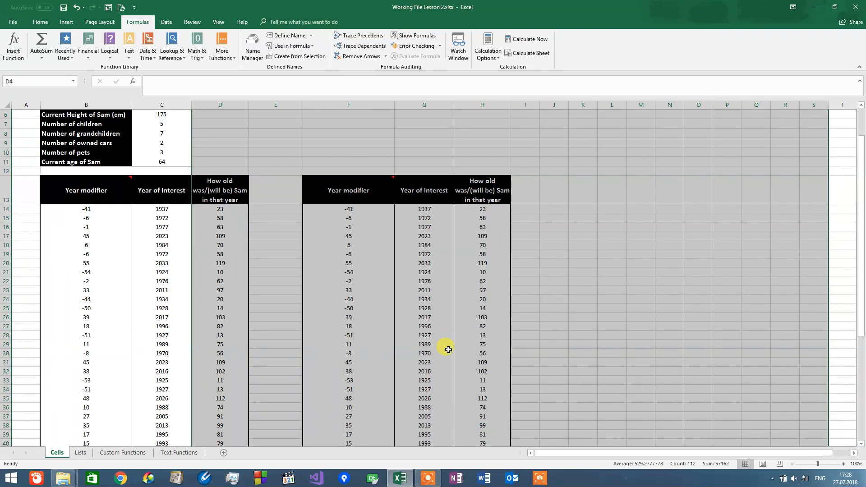
scroll(357, 315, up, 2)
click(273, 153)
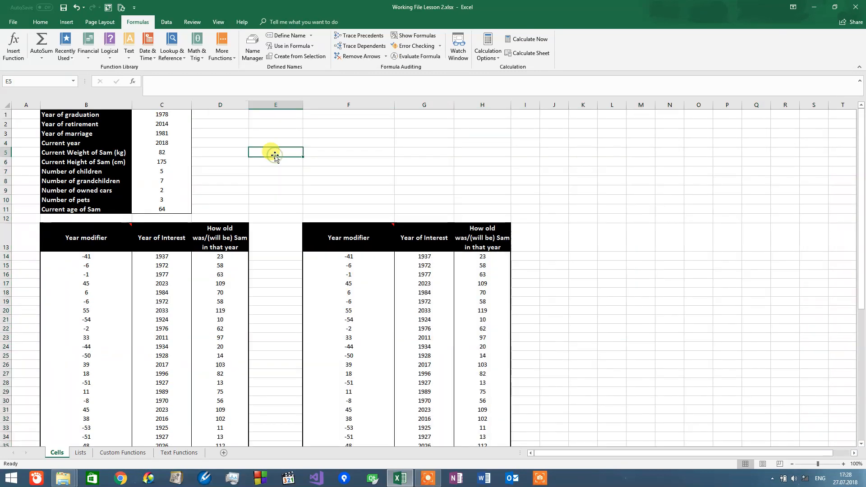
click(280, 182)
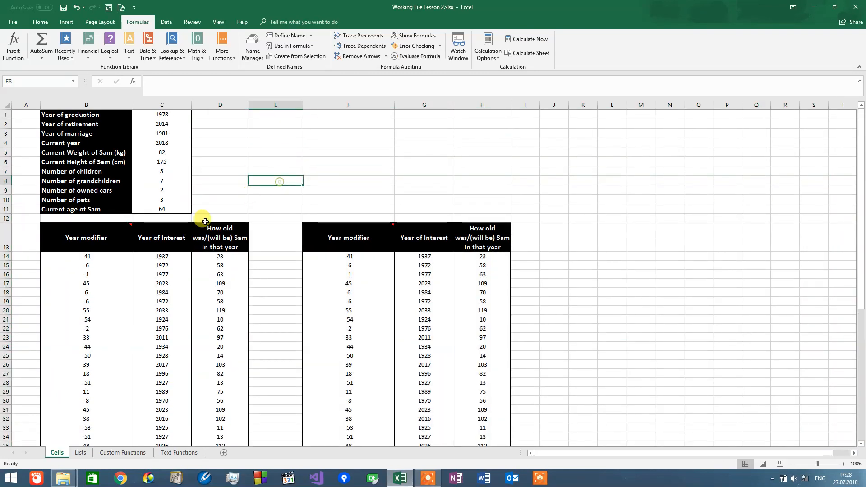
Correct the Year of Interest formula in C14 of the first table to =$C$4+B14 so it uses the current year
double_click(180, 255)
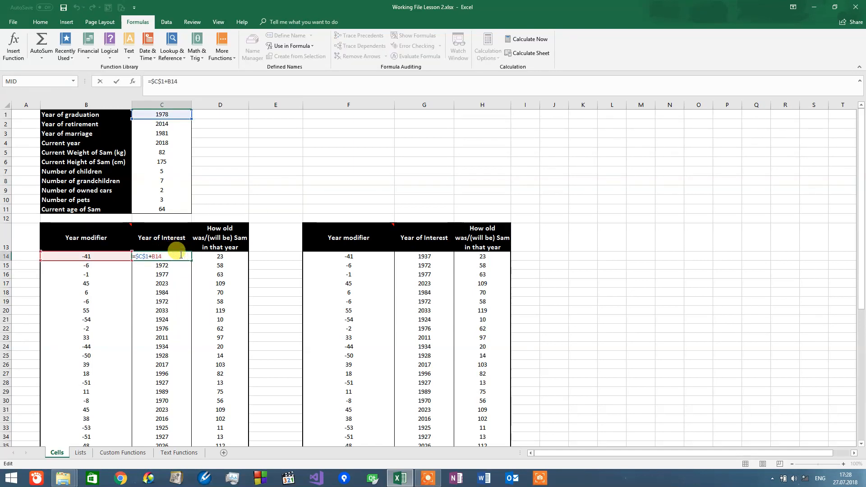
key(Escape)
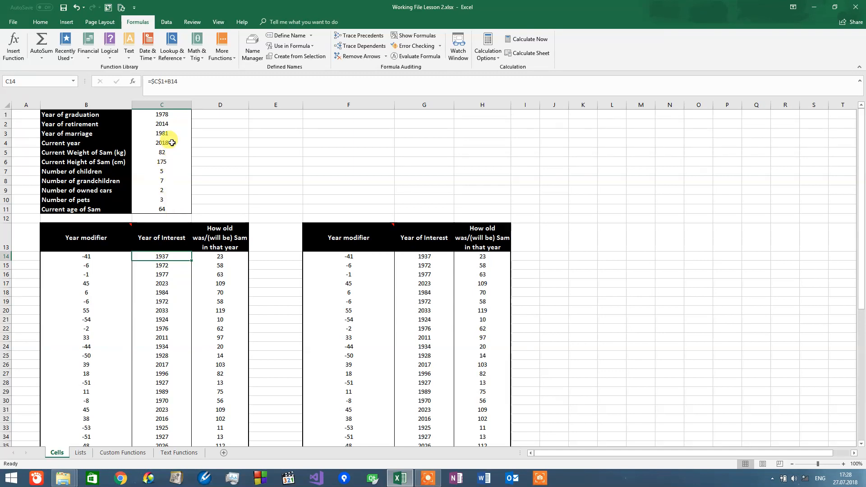
double_click(183, 256)
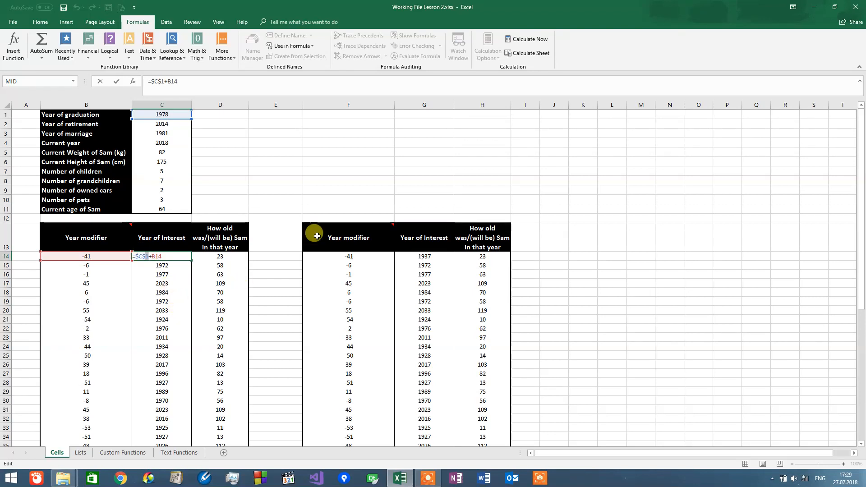
mouse_move(317, 236)
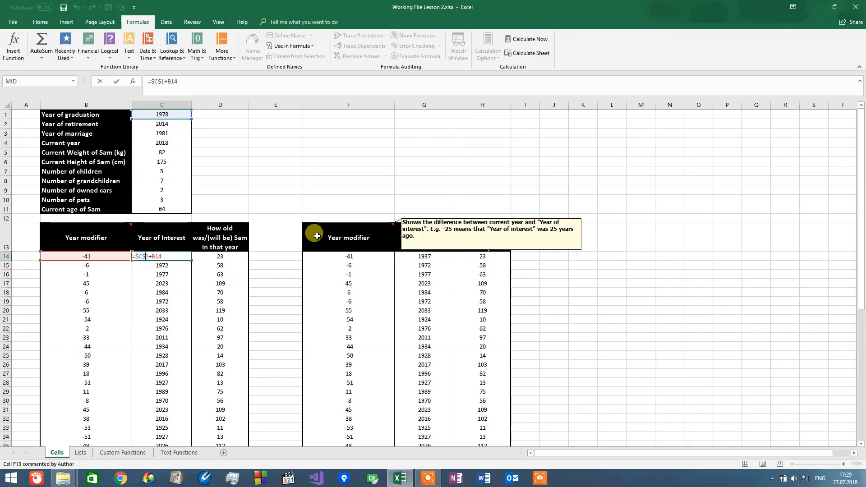
text(4)
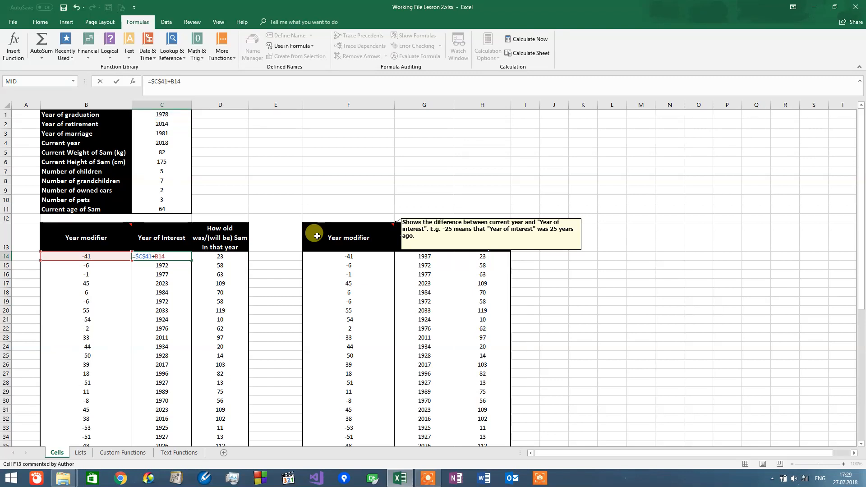
key(Delete)
key(Return)
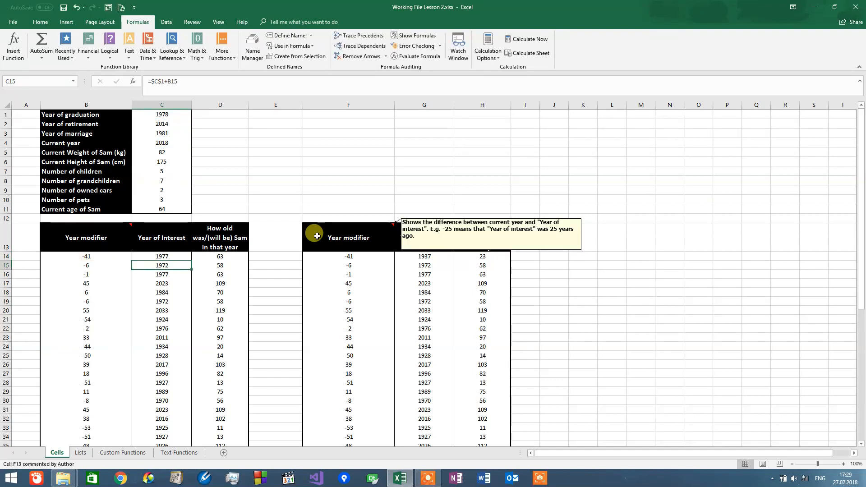
Move the year of graduation reference in the C15 formula to the current year cell, giving =$C$4+B15
double_click(178, 264)
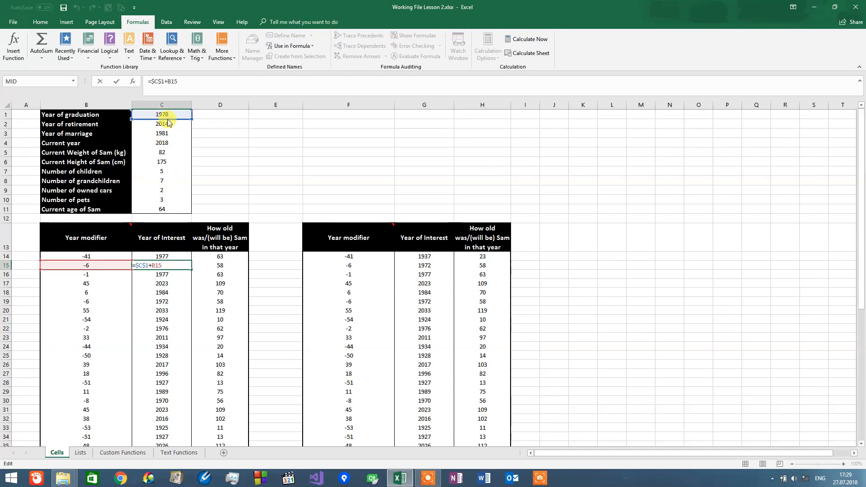
drag(167, 119, 175, 142)
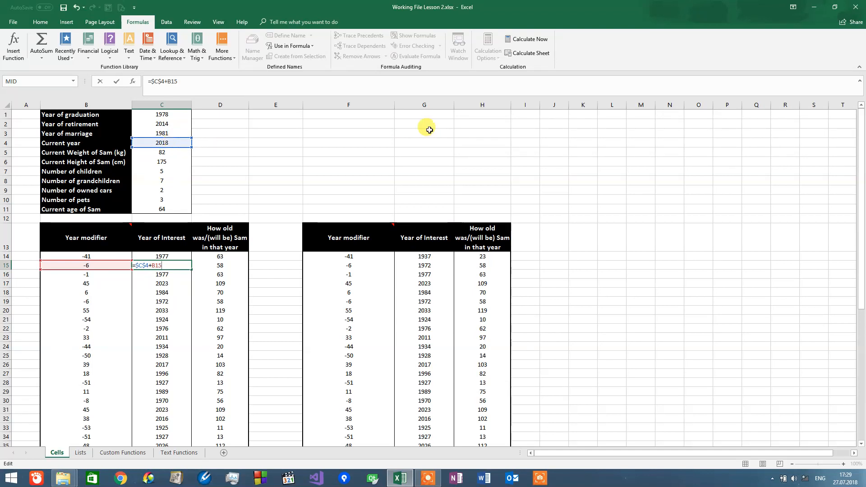
key(Return)
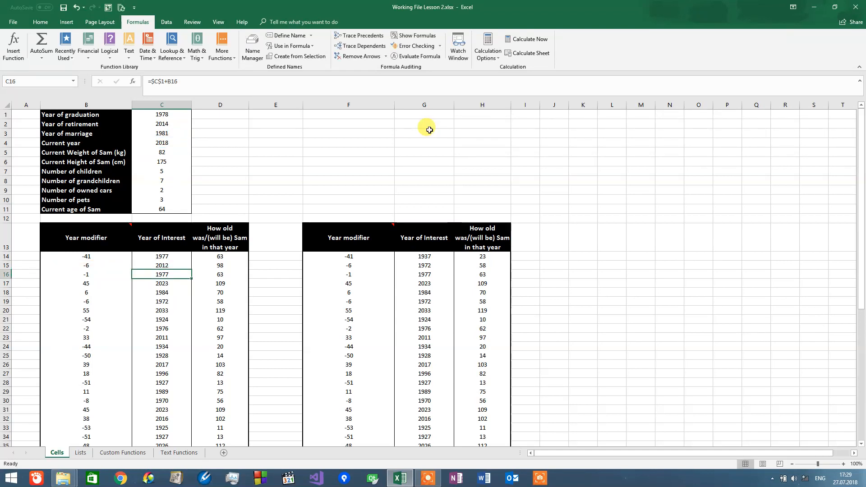
Examine the formulas in C14 and C15, enlarging the formula bar temporarily and restoring its height
click(163, 247)
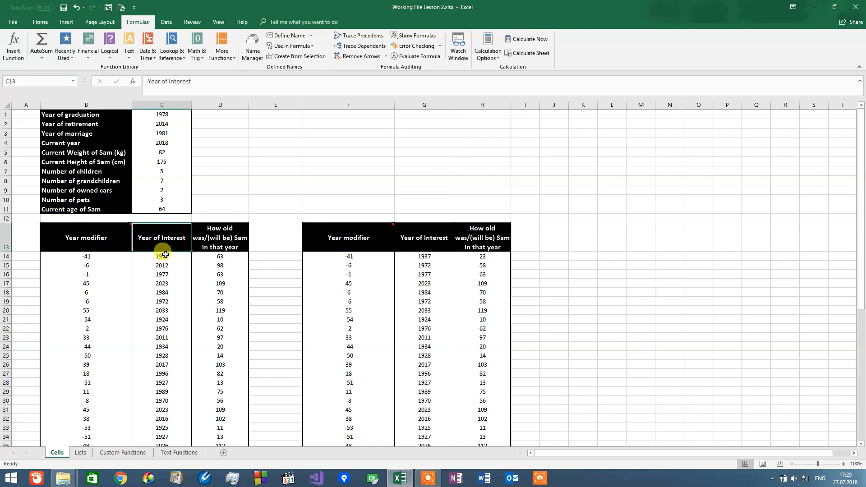
click(166, 256)
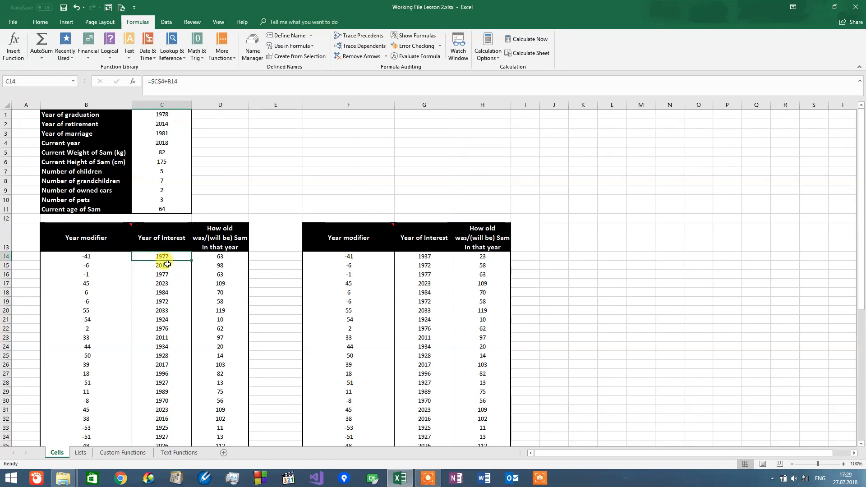
double_click(168, 265)
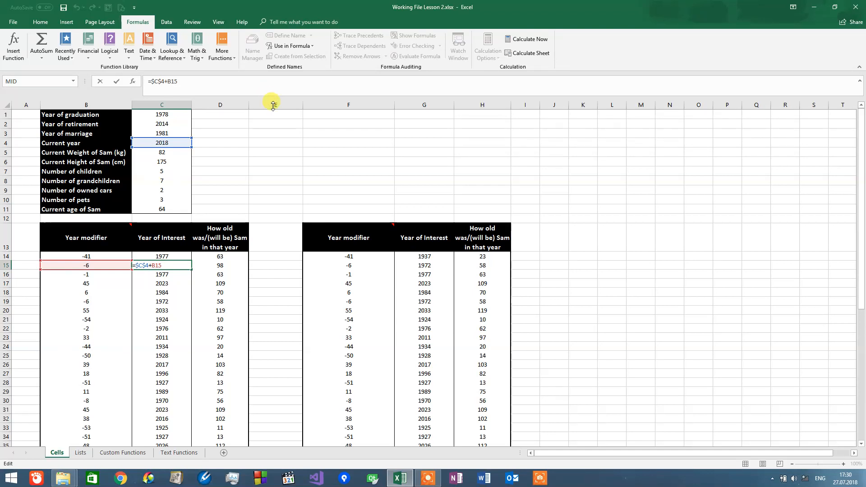
drag(272, 94, 276, 271)
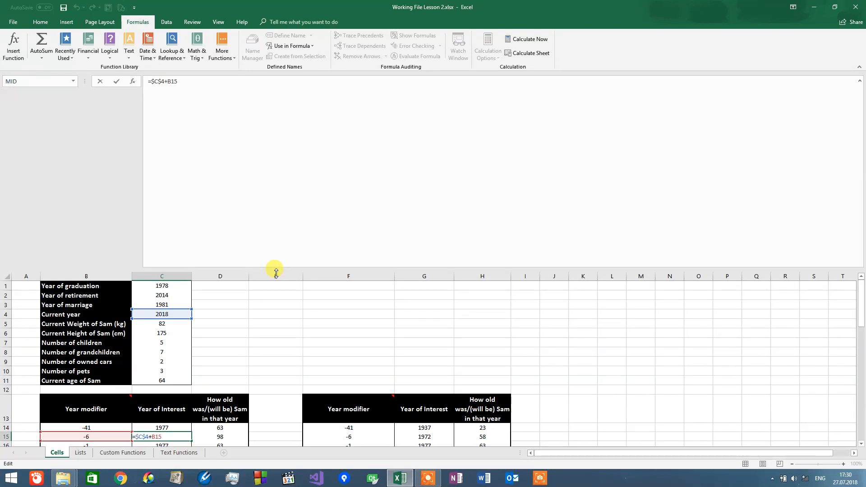
click(261, 155)
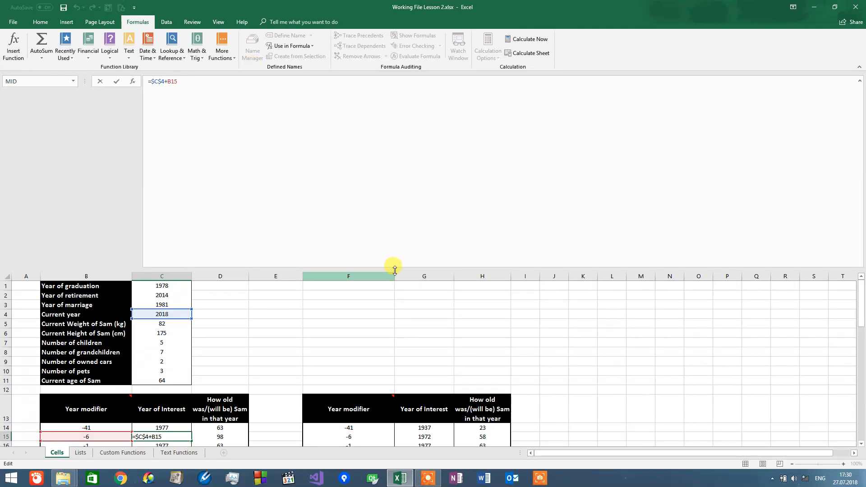
drag(395, 270, 406, 95)
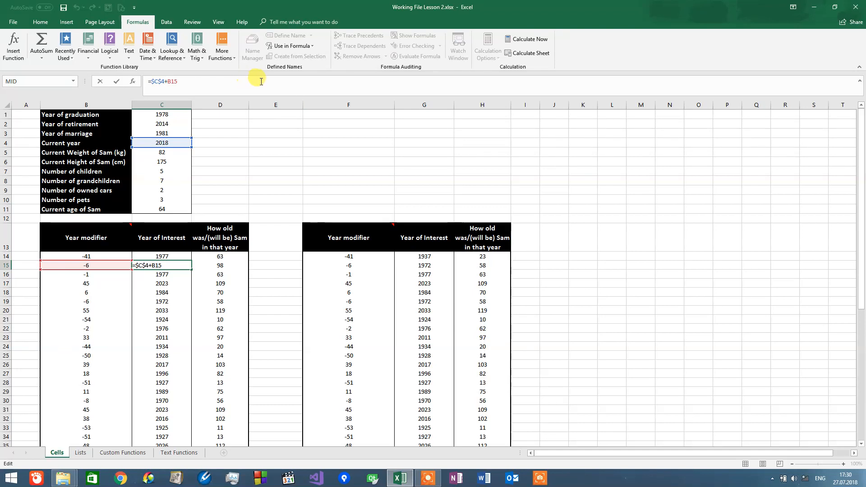
drag(178, 81, 161, 80)
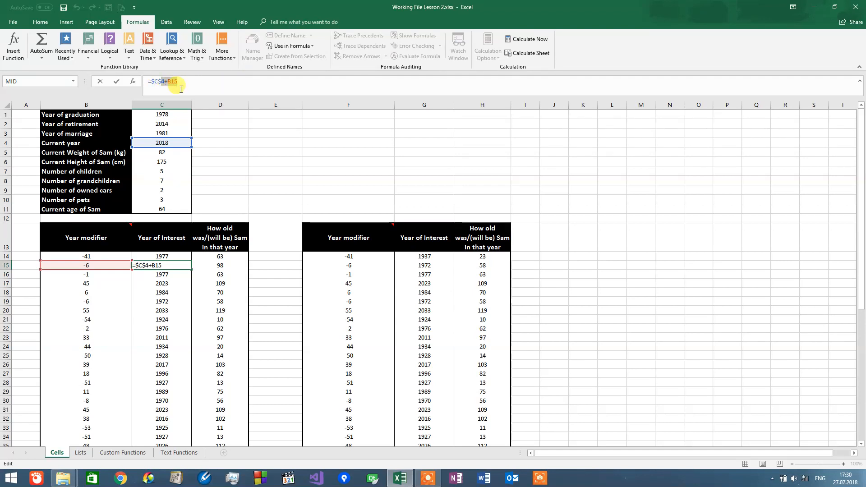
click(180, 89)
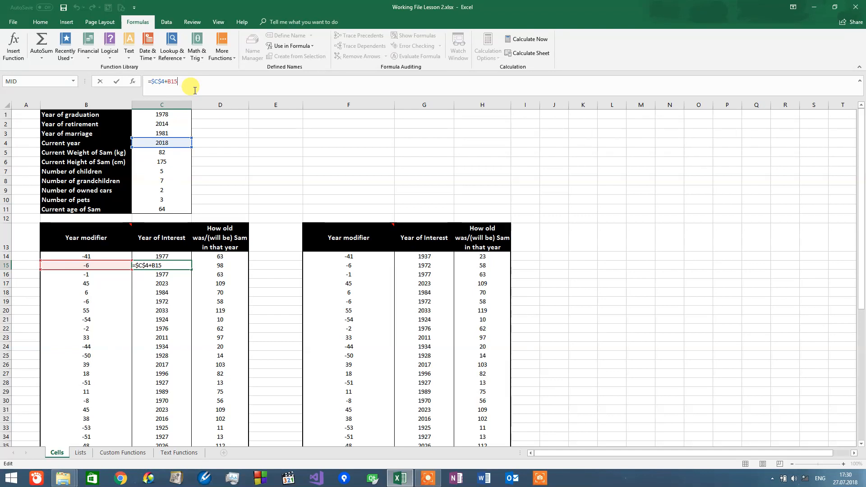
key(Return)
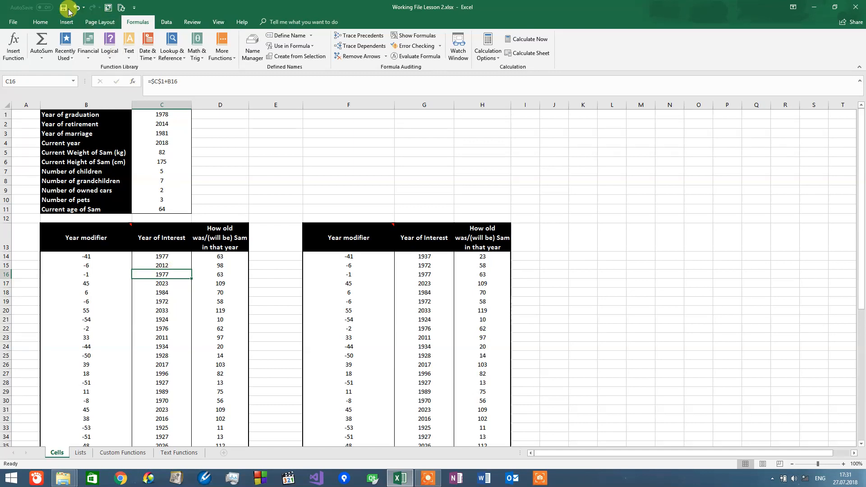
Open Find and Replace for replacing and select the Year of Interest formulas in C14:C61 of the first table
click(42, 23)
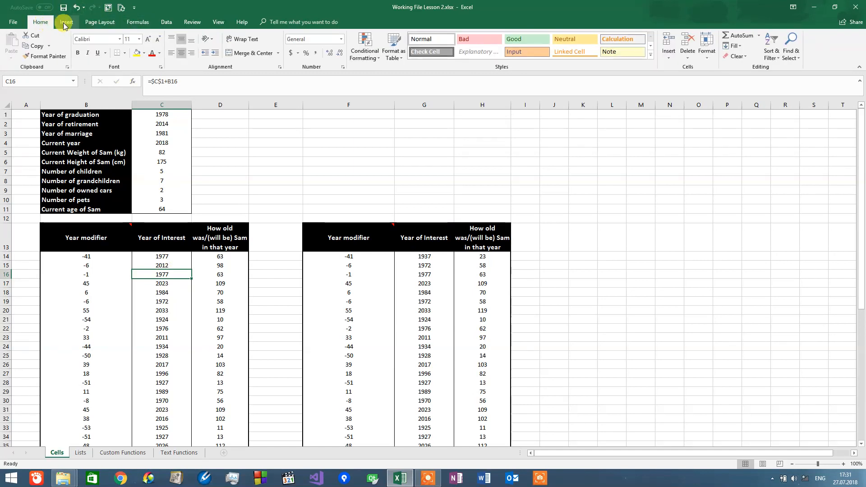
click(784, 48)
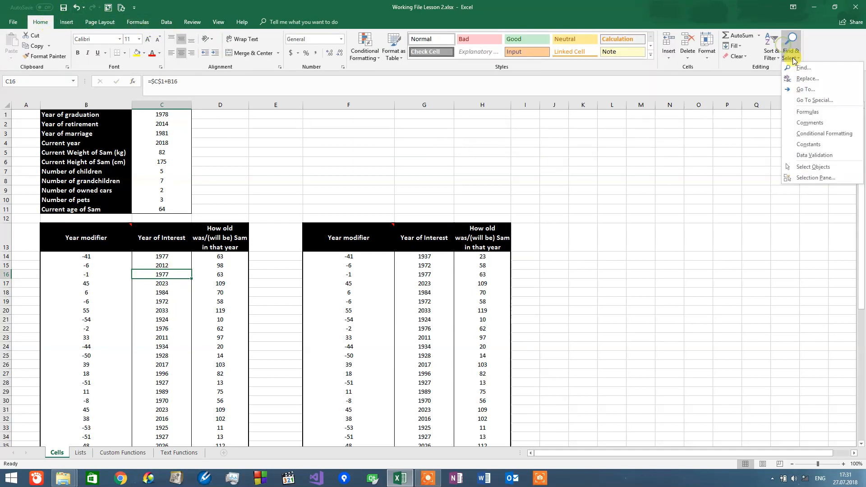
click(807, 80)
drag(393, 210, 508, 130)
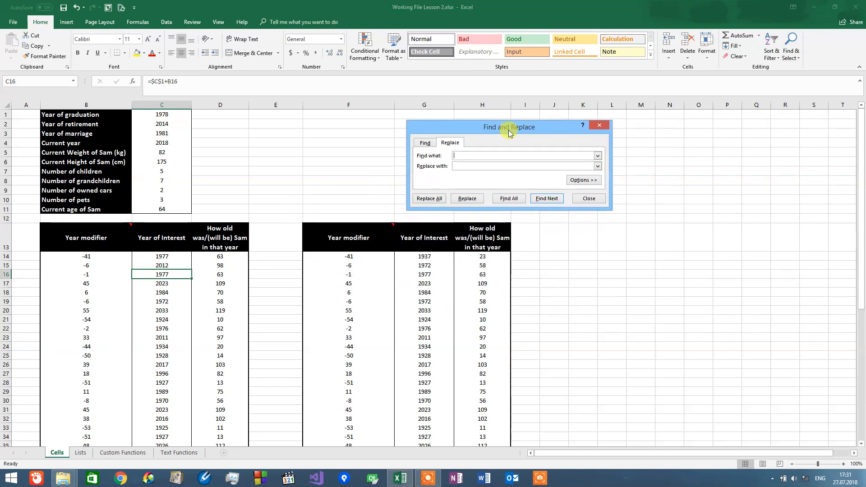
click(173, 258)
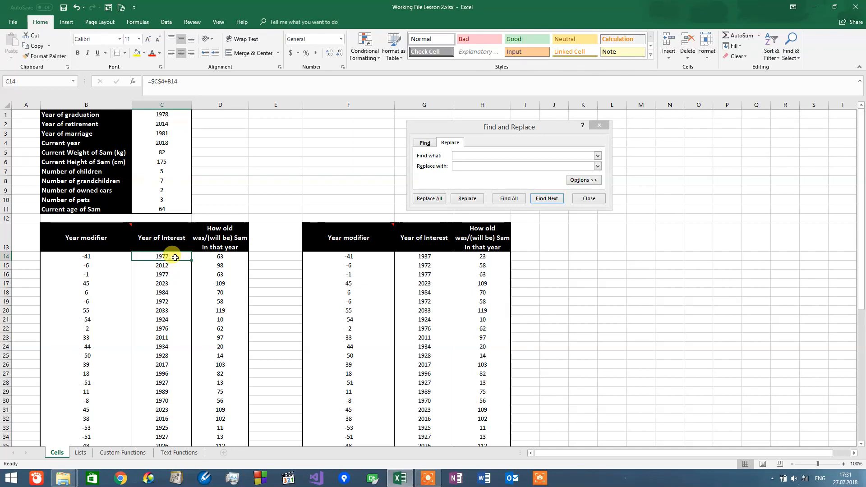
drag(175, 257, 164, 437)
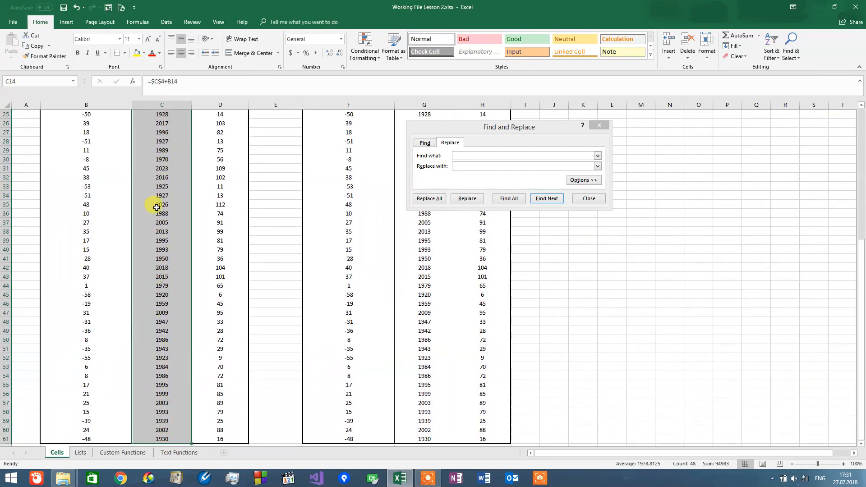
scroll(161, 212, up, 8)
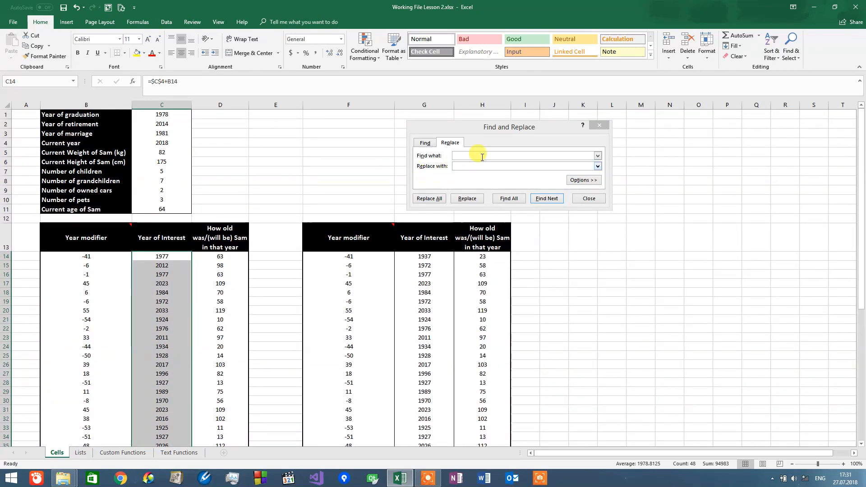
Replace all $c$1 references with $c$4 in the selected Year of Interest formulas of the first table
click(599, 125)
click(790, 45)
click(807, 78)
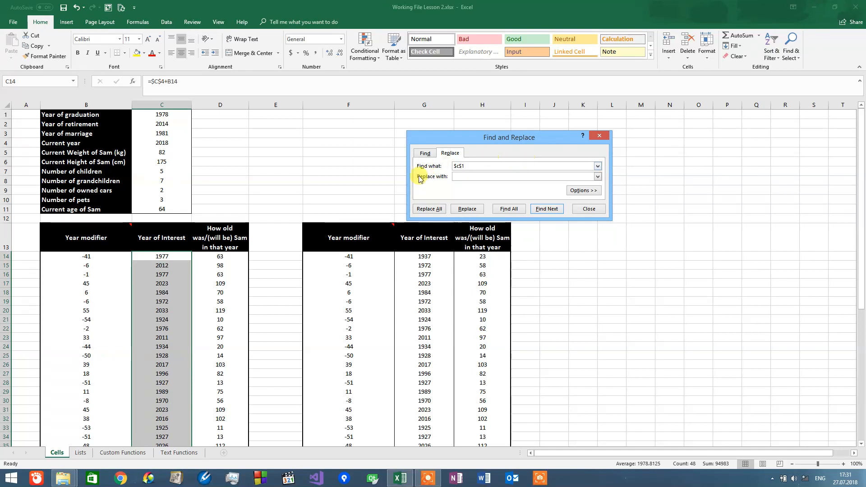
drag(476, 167, 457, 164)
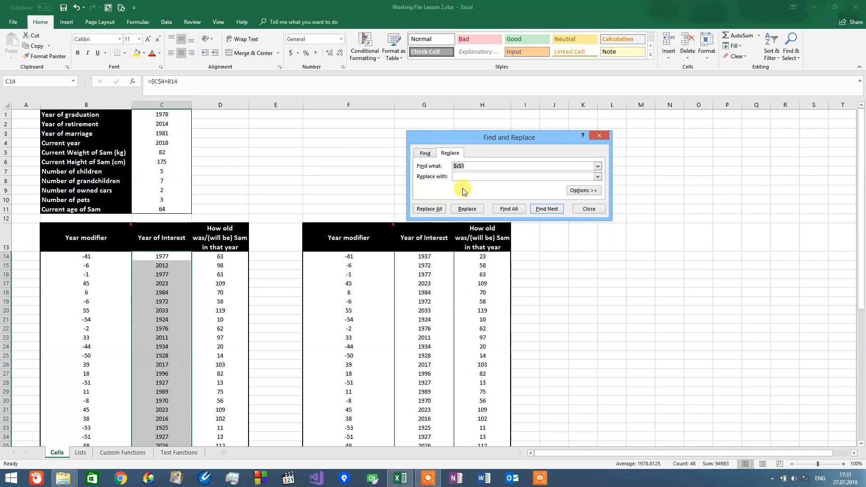
key(ctrl+c)
click(510, 177)
key(ctrl+v)
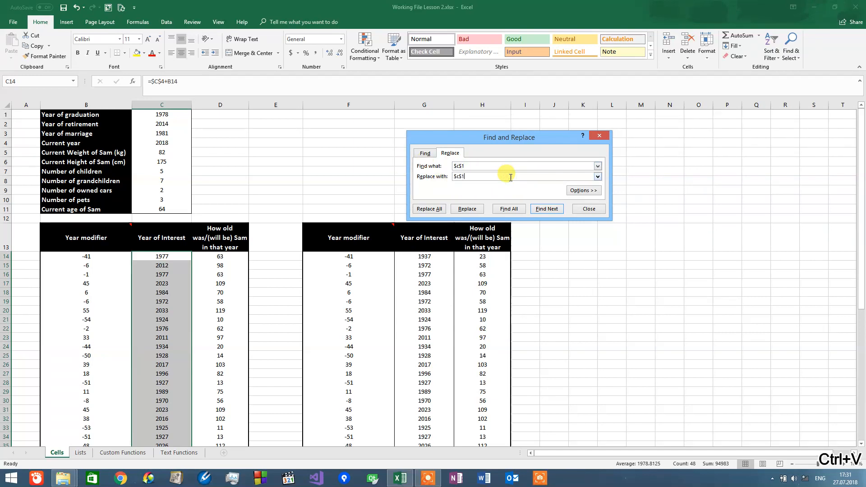
key(BackSpace)
text(4)
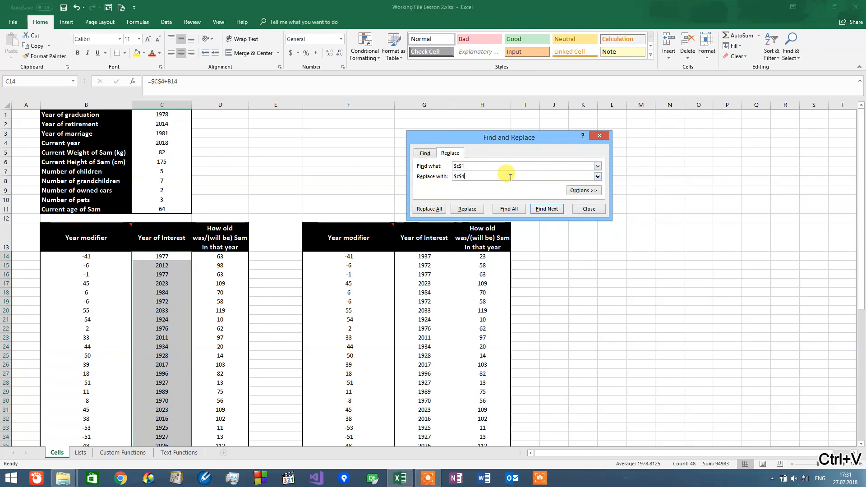
click(424, 209)
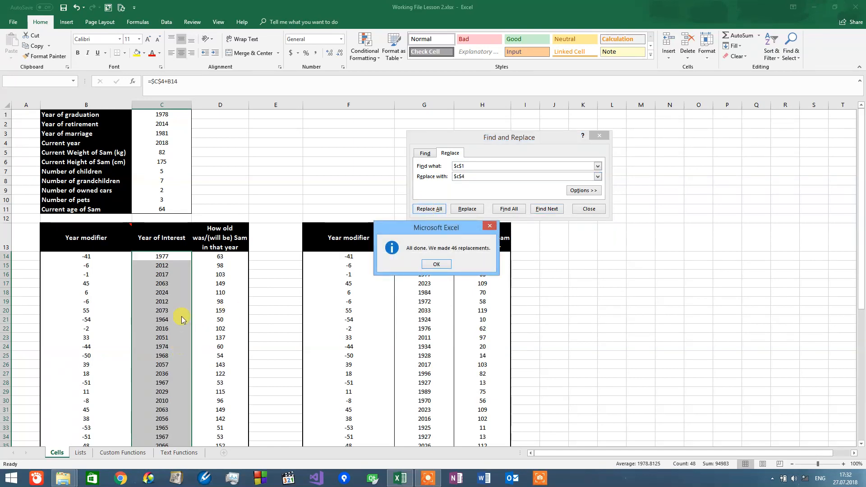
click(436, 264)
click(589, 209)
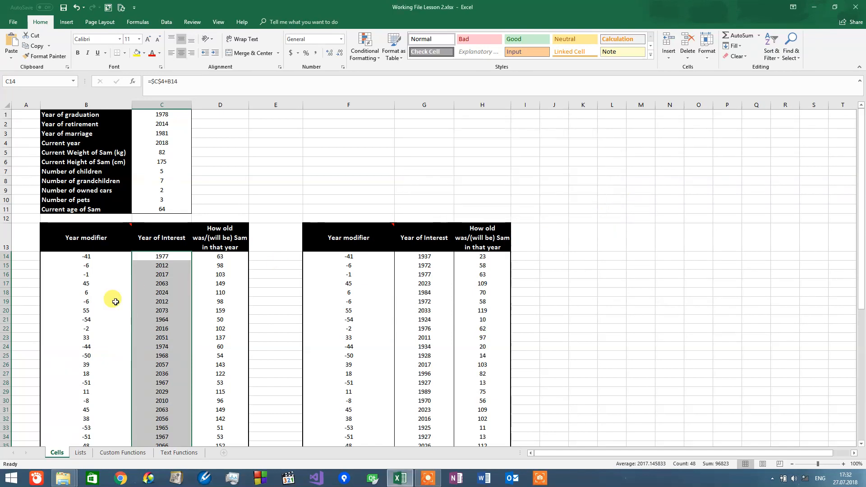
Check the formulas of several Year of Interest cells in the first table and the age formula in D14
click(159, 294)
click(155, 313)
click(150, 365)
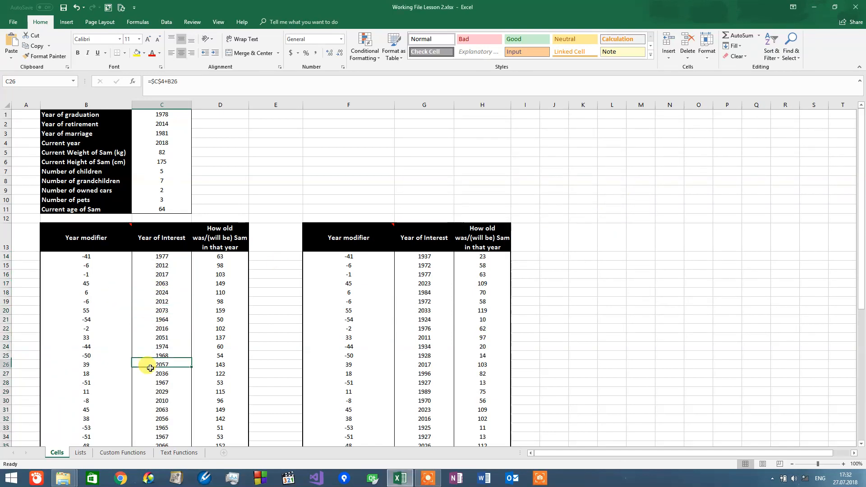
click(157, 400)
click(177, 338)
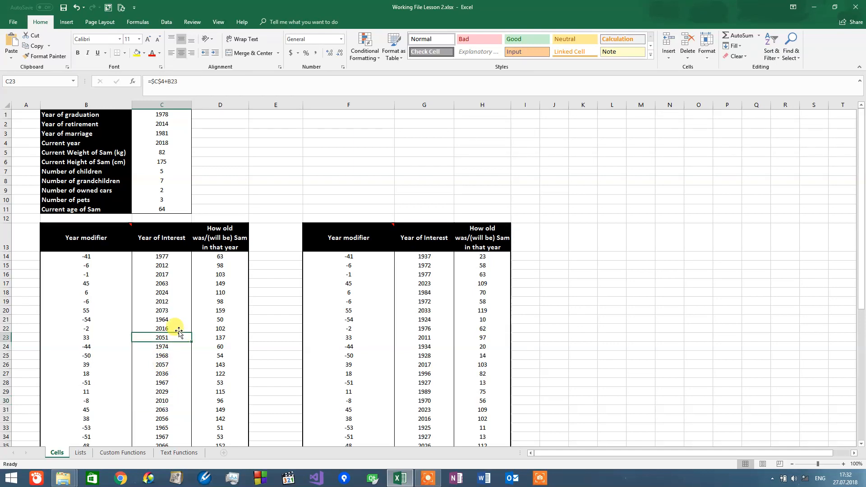
click(255, 256)
click(229, 256)
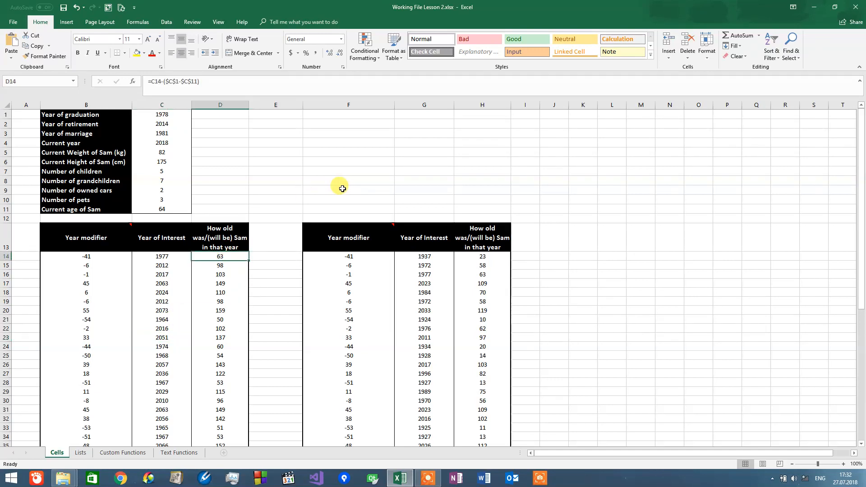
Examine the parts of the Year of Interest formula in C14, including its absolute reference to the current year
click(175, 256)
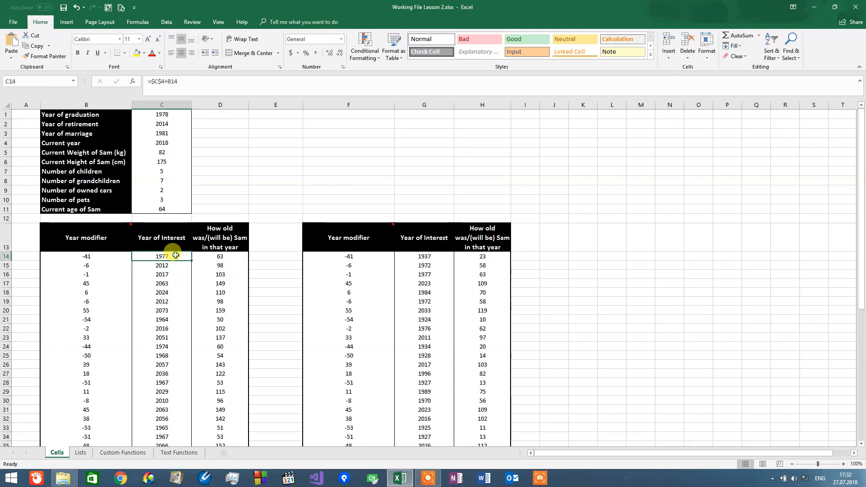
drag(205, 81, 128, 81)
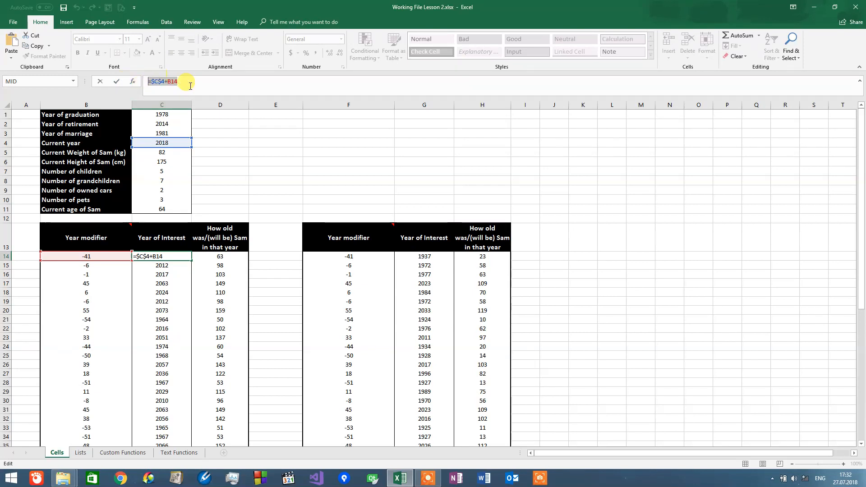
click(149, 81)
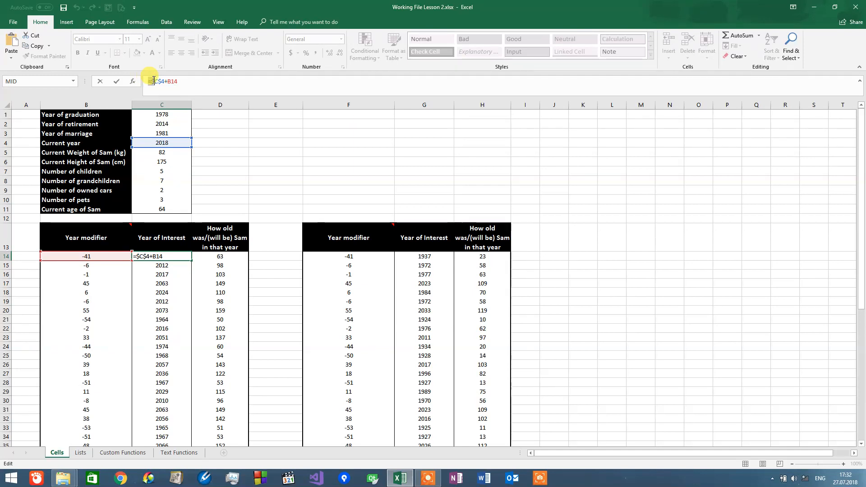
drag(153, 80, 179, 80)
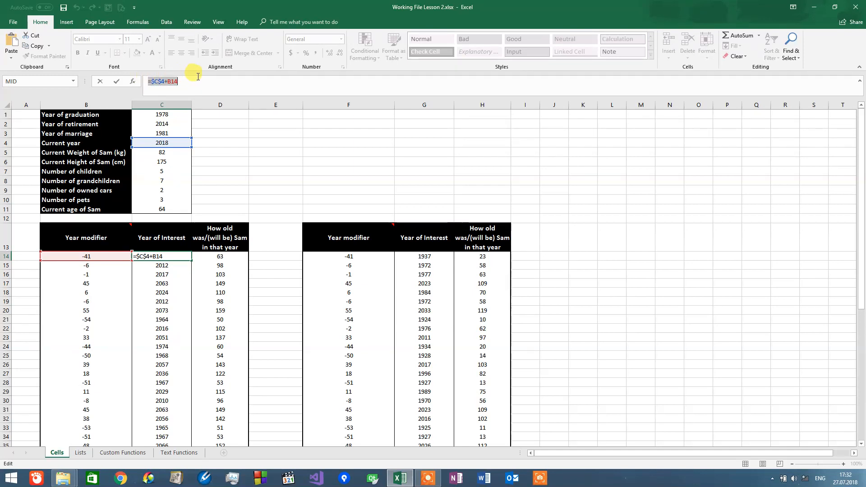
click(198, 83)
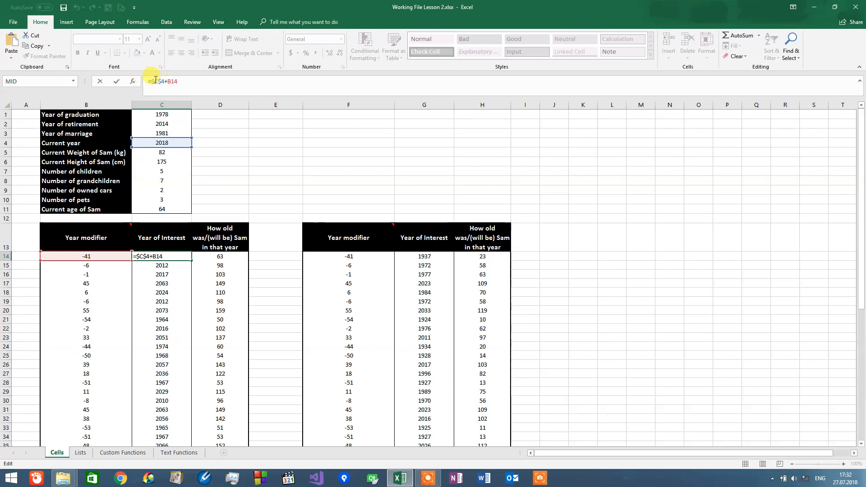
drag(153, 81, 158, 81)
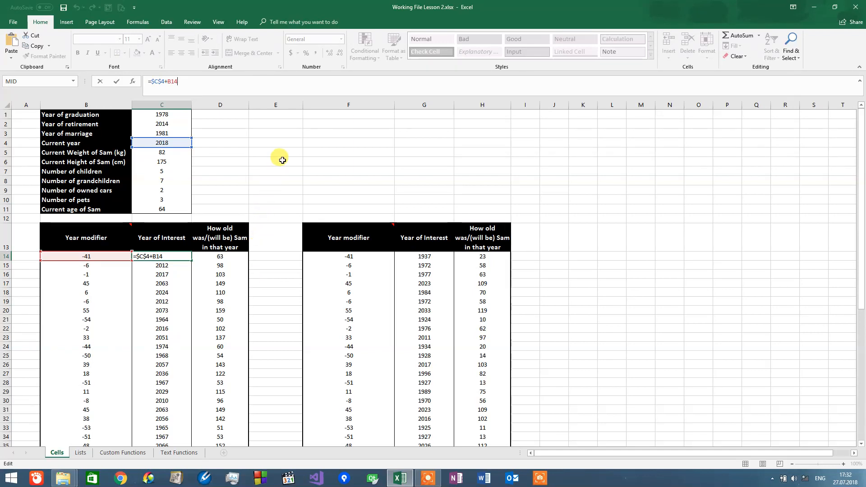
key(Return)
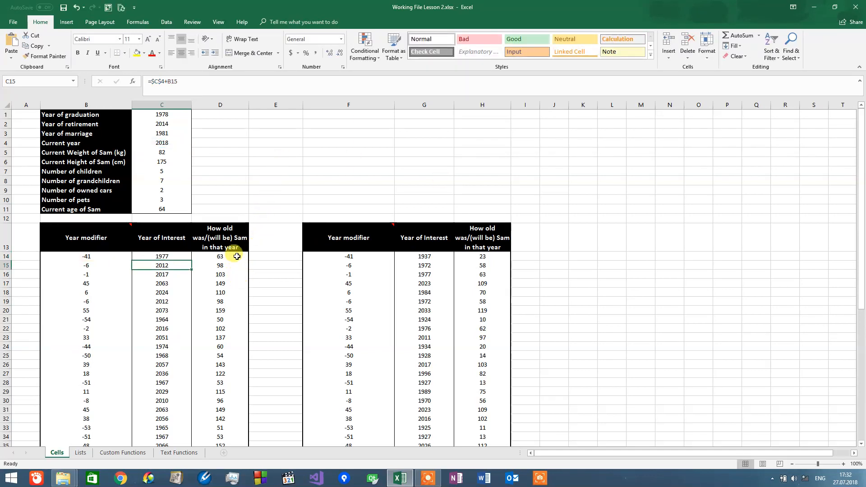
Inspect the year of graduation reference in the age formula in D14 of the first table
click(238, 248)
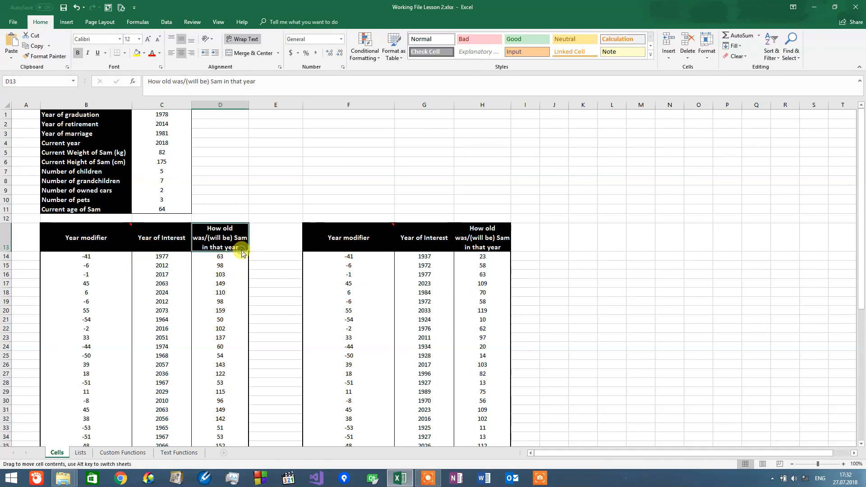
click(217, 256)
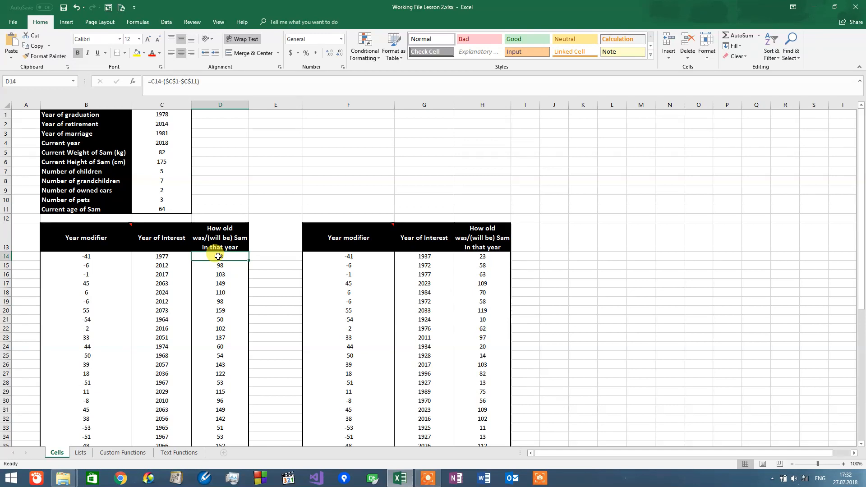
drag(218, 256, 229, 431)
scroll(247, 199, up, 8)
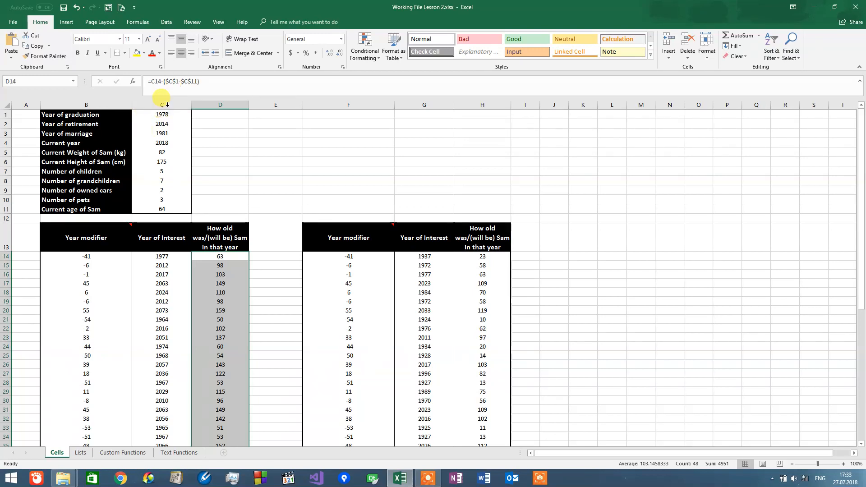
click(179, 82)
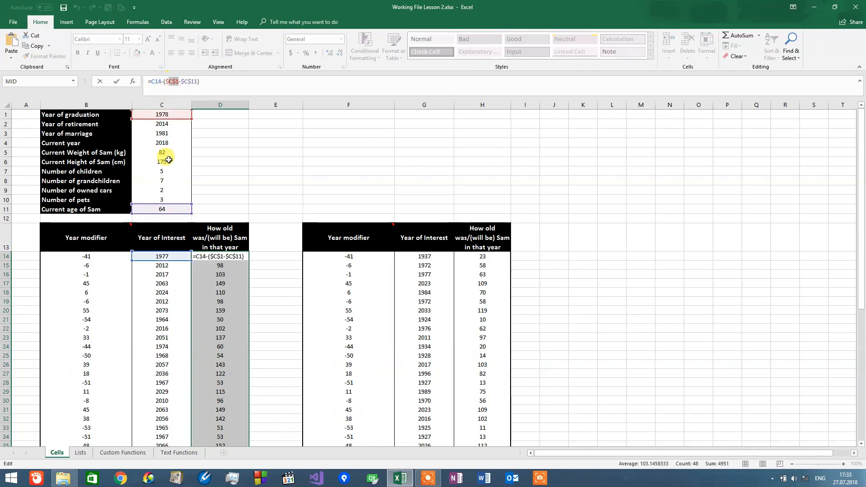
key(Escape)
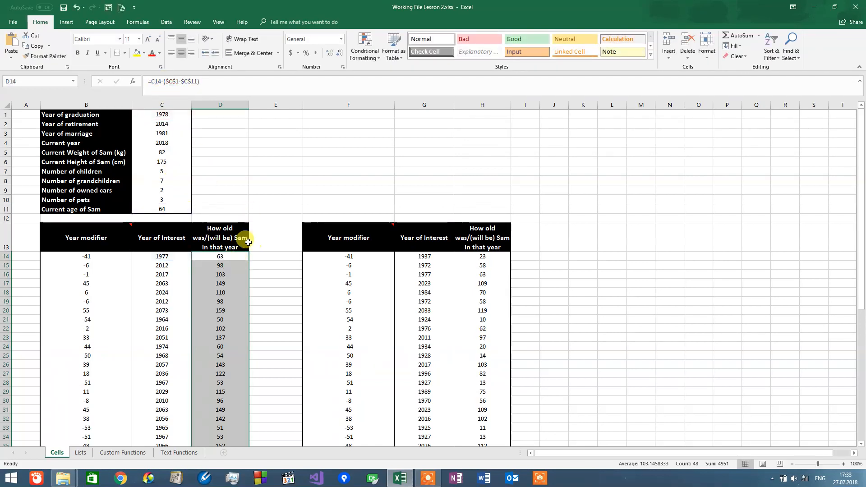
Replace all $c$1 references with $c$4 in the age formulas in D14:D61 of the first table
drag(220, 256, 221, 430)
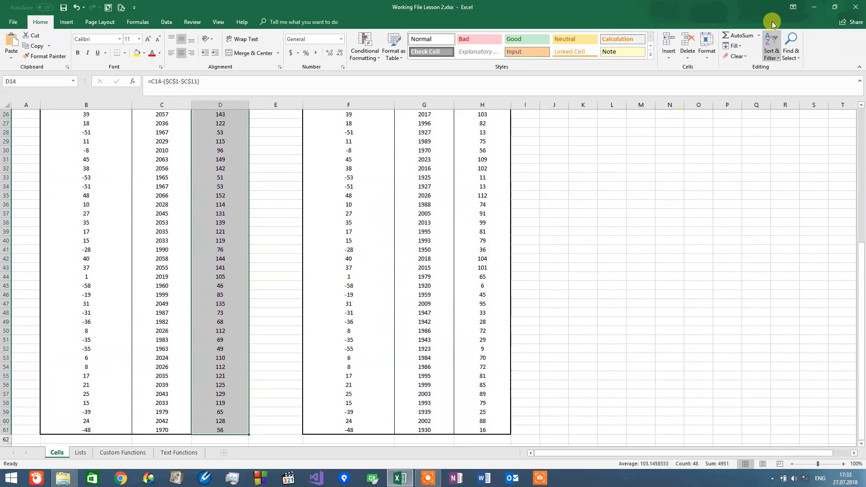
click(803, 54)
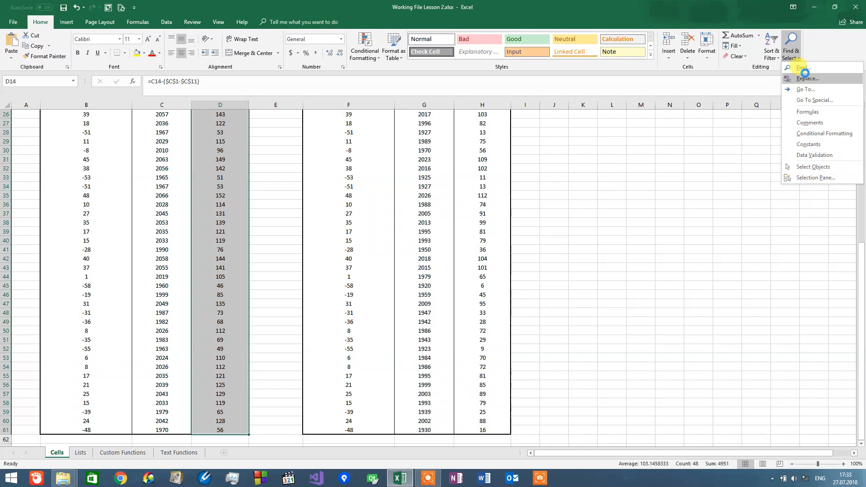
click(798, 82)
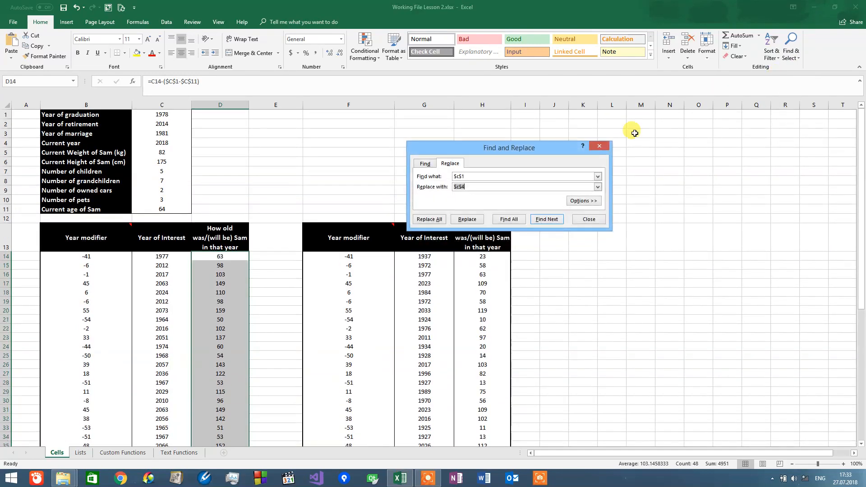
click(482, 176)
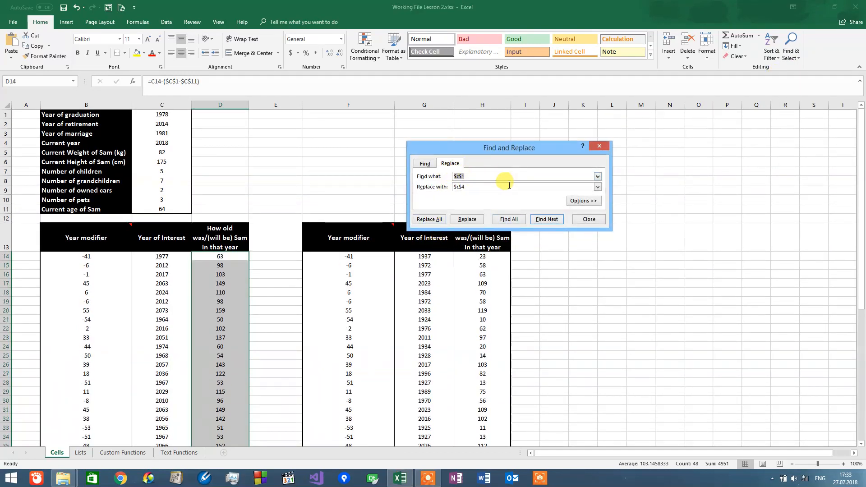
key(Tab)
click(424, 220)
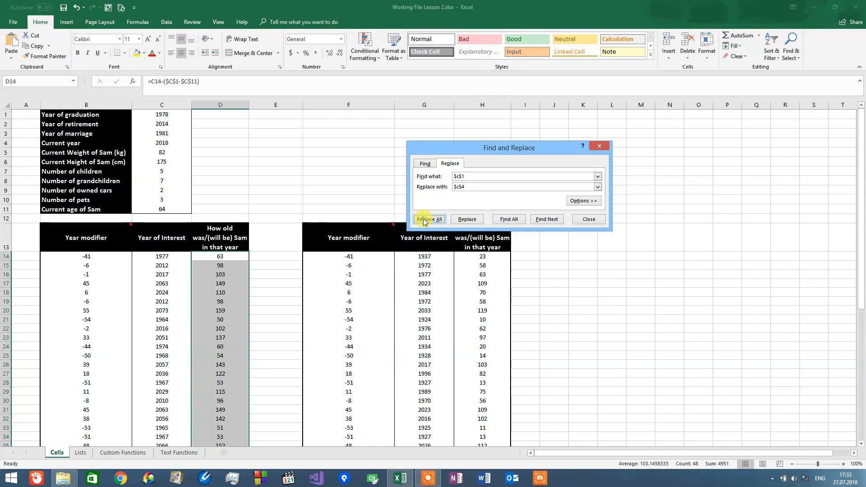
click(430, 266)
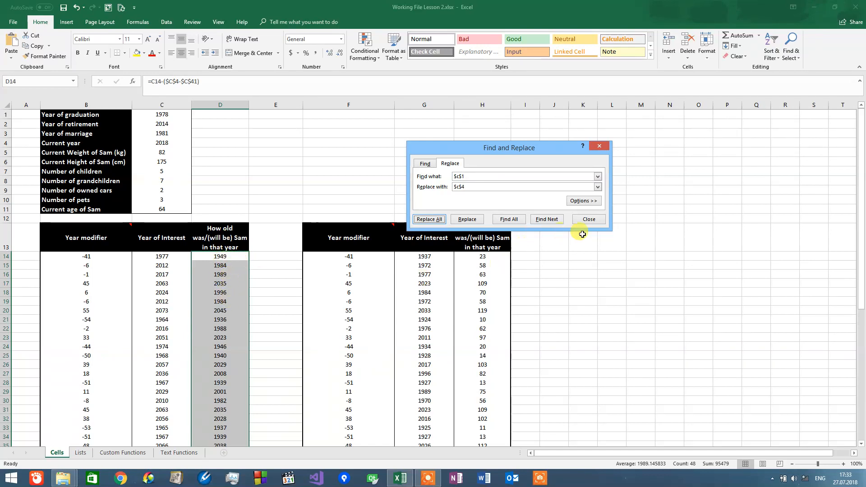
click(589, 220)
Inspect the individual cell references in the age formula in D15 of the first table
click(225, 263)
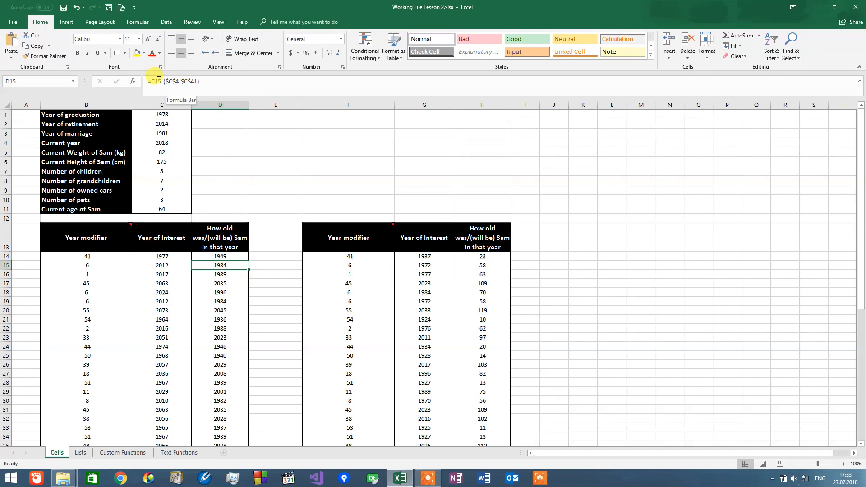
drag(149, 79, 179, 80)
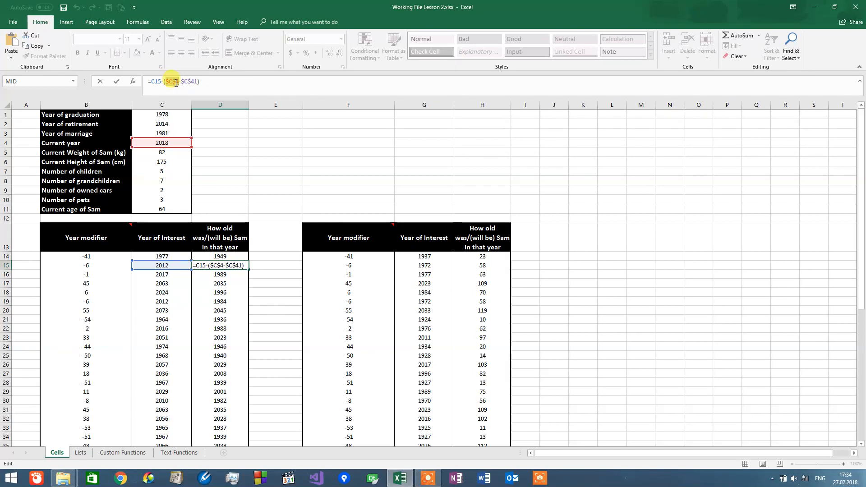
drag(179, 82, 183, 79)
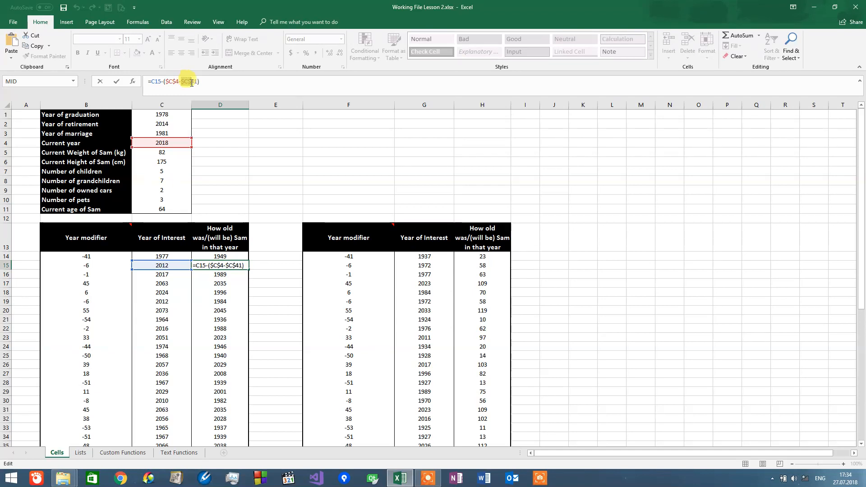
drag(194, 84, 189, 82)
mouse_move(189, 80)
mouse_down()
mouse_move(201, 84)
mouse_move(178, 82)
mouse_move(197, 86)
mouse_up()
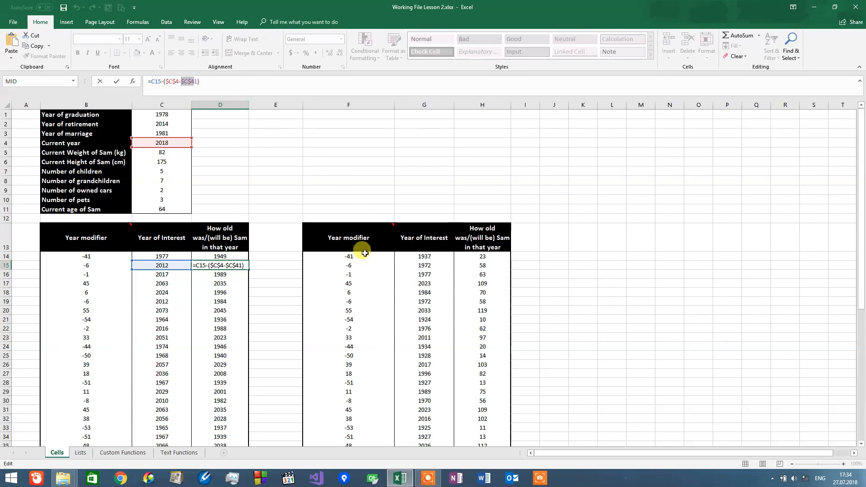
key(ctrl+Return)
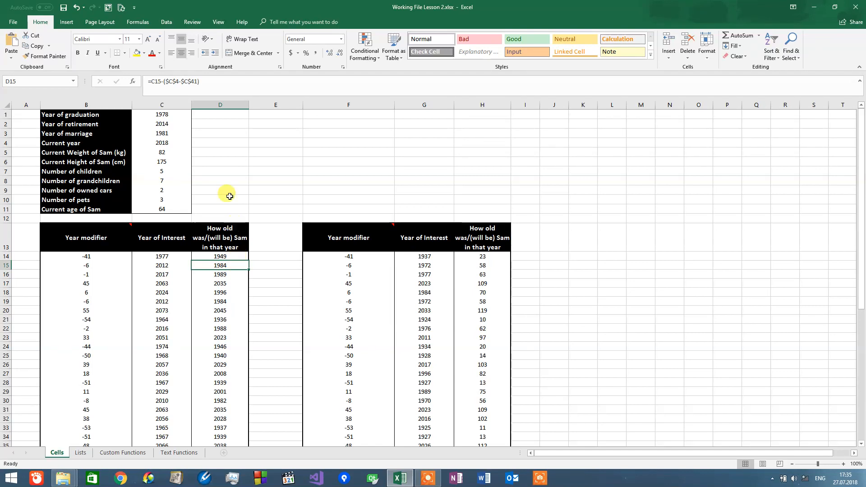
Re-examine the D15 age formula, focusing on the $C$41 reference produced by the replacement
drag(219, 81, 155, 83)
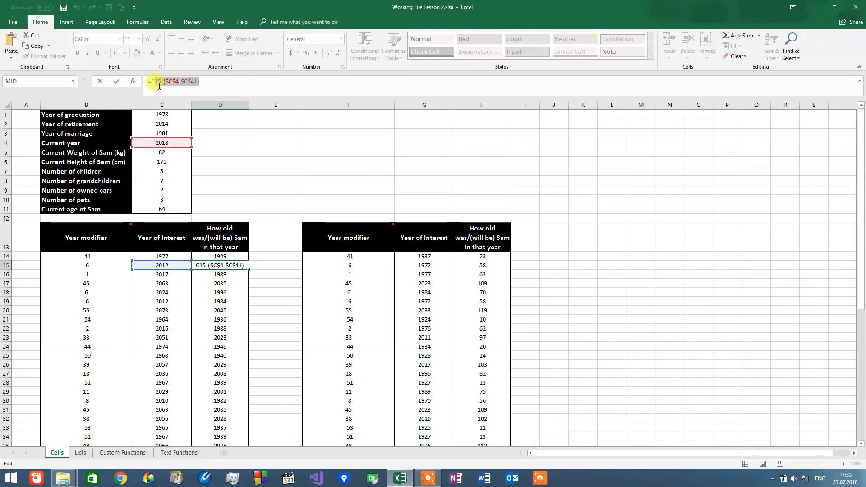
click(178, 82)
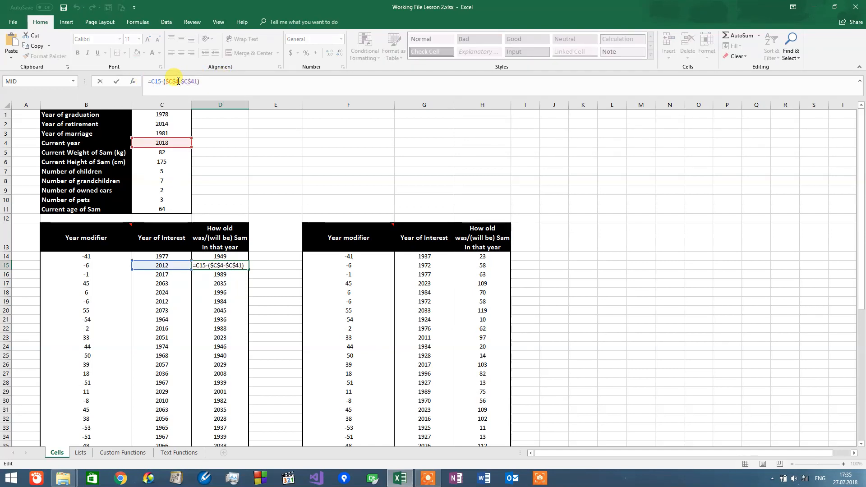
click(220, 82)
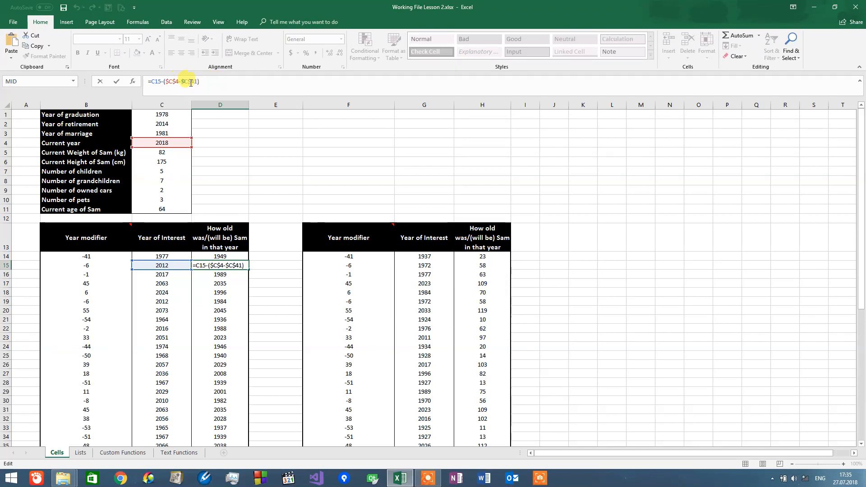
drag(184, 83, 229, 84)
click(232, 84)
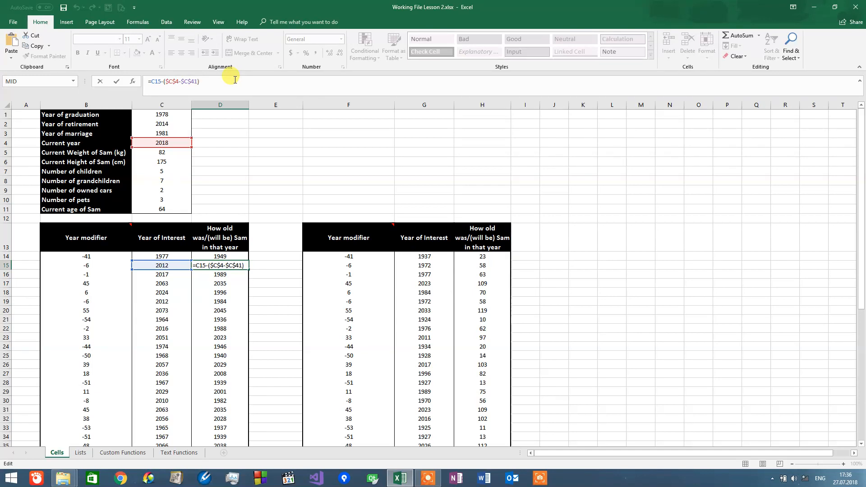
drag(180, 81, 211, 77)
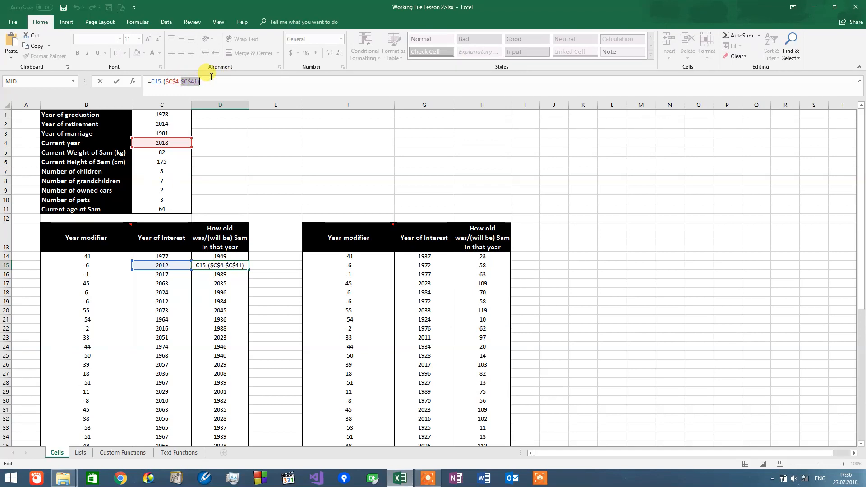
click(219, 80)
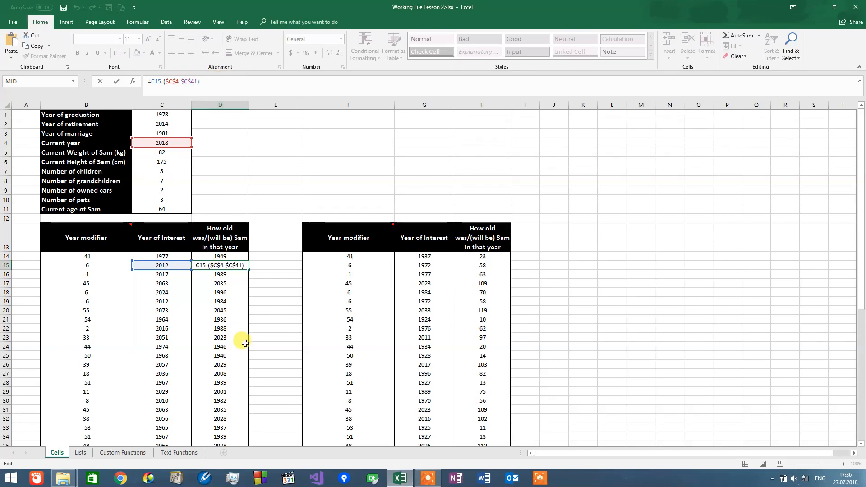
key(ctrl+Return)
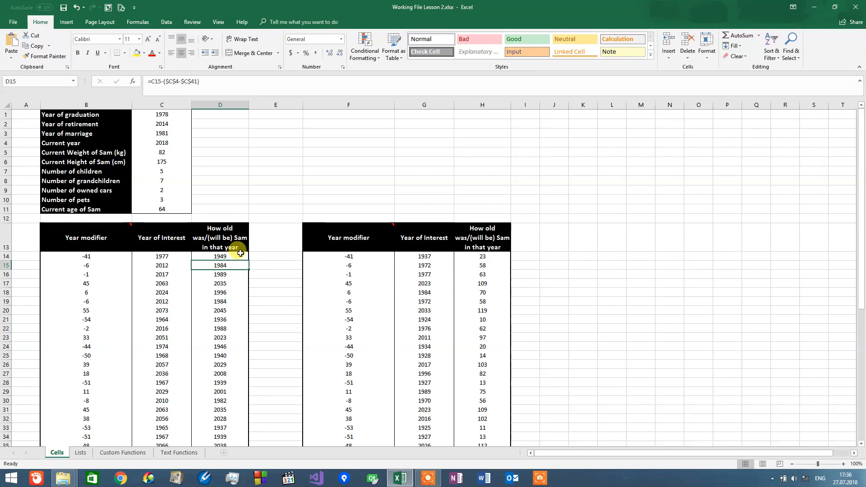
Undo the last replacement in the age column and point D14's $C$1 reference to the current year in $C$4
click(240, 255)
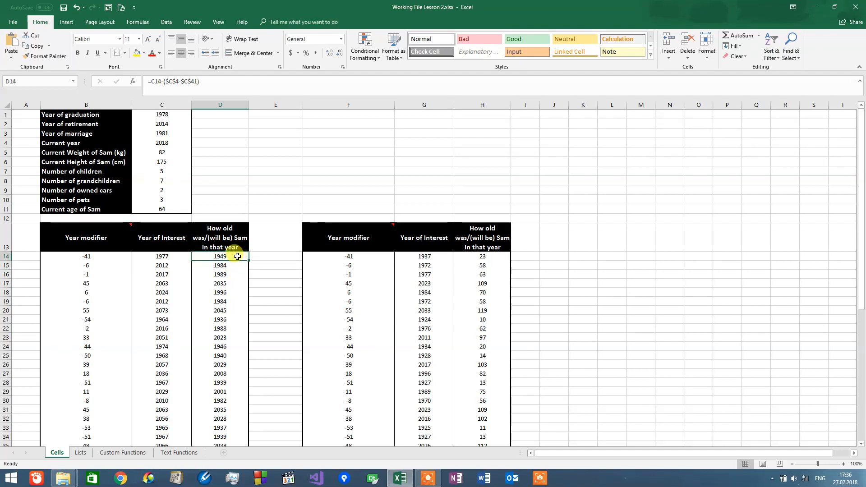
key(ctrl+z)
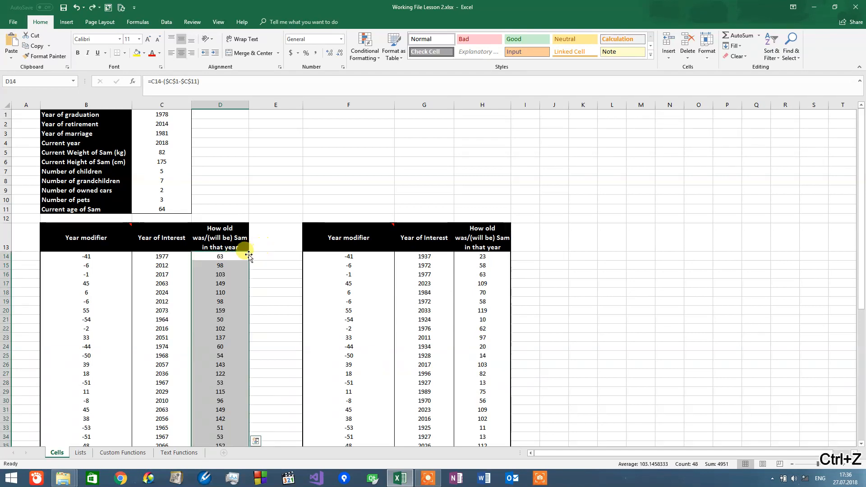
click(242, 255)
click(172, 81)
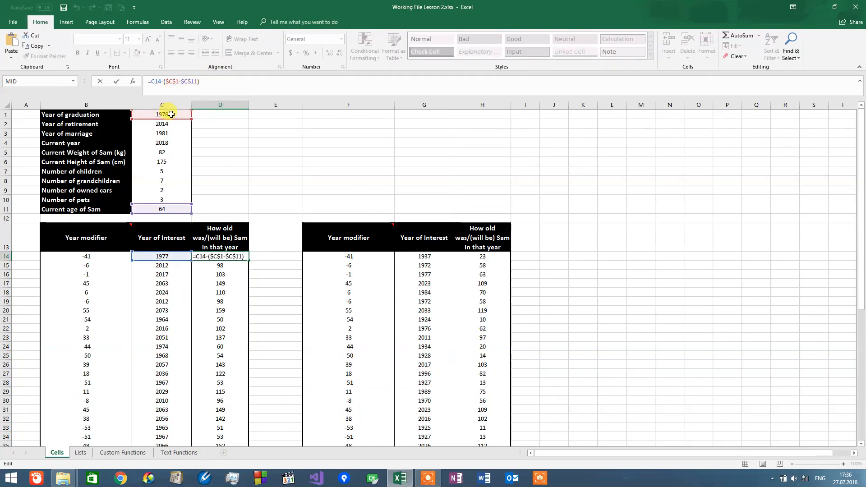
drag(174, 118, 179, 145)
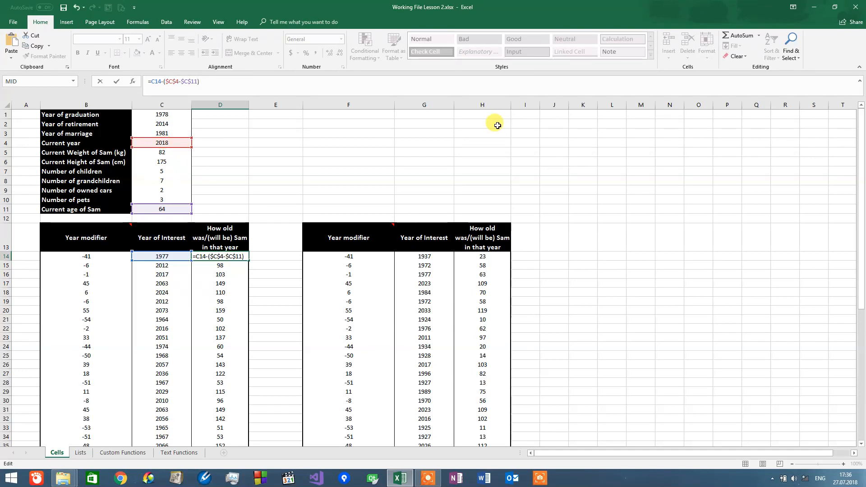
key(Return)
Copy the age formula from D14 into D15:D61 as formulas only and check a few of the filled cells
click(211, 256)
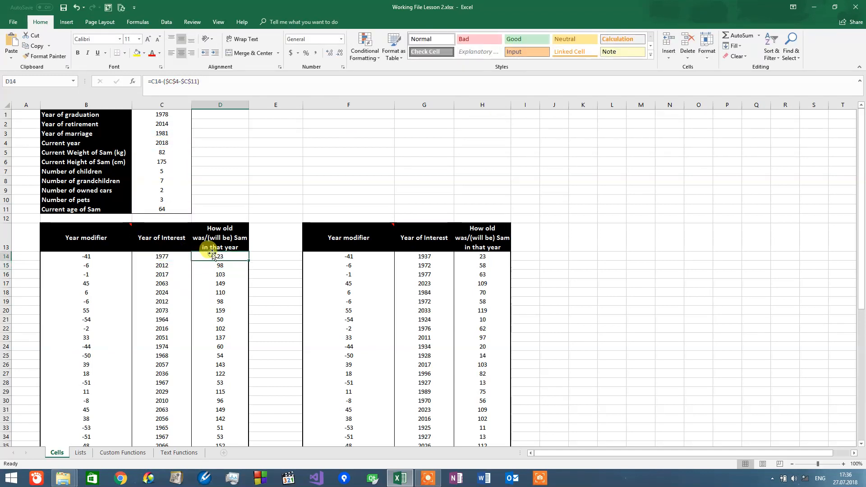
key(ctrl+c)
drag(212, 267, 227, 432)
right_click(226, 165)
click(272, 210)
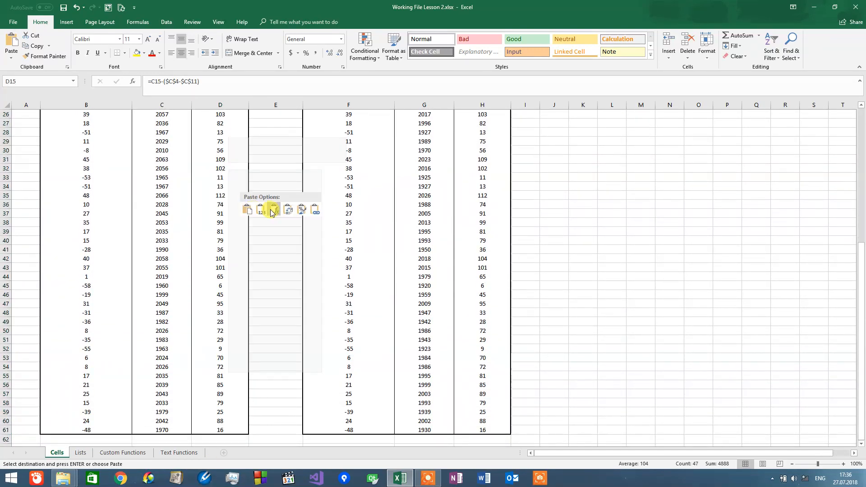
scroll(230, 226, up, 8)
click(221, 284)
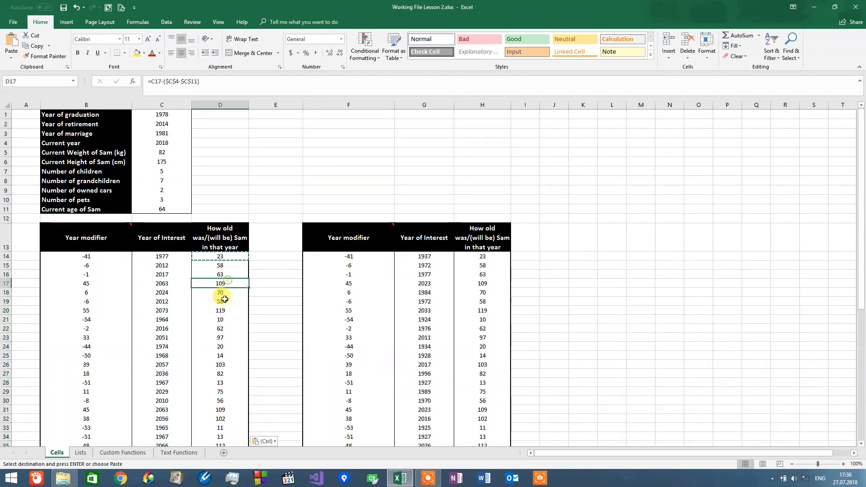
click(222, 399)
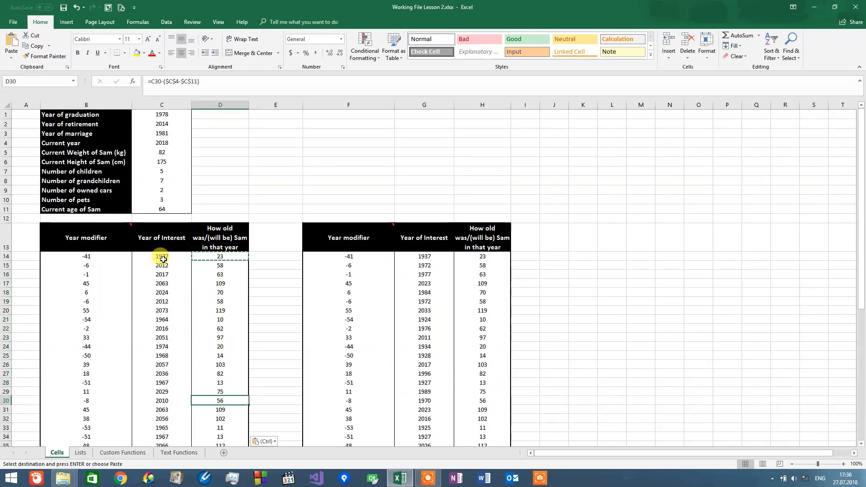
drag(163, 259, 223, 400)
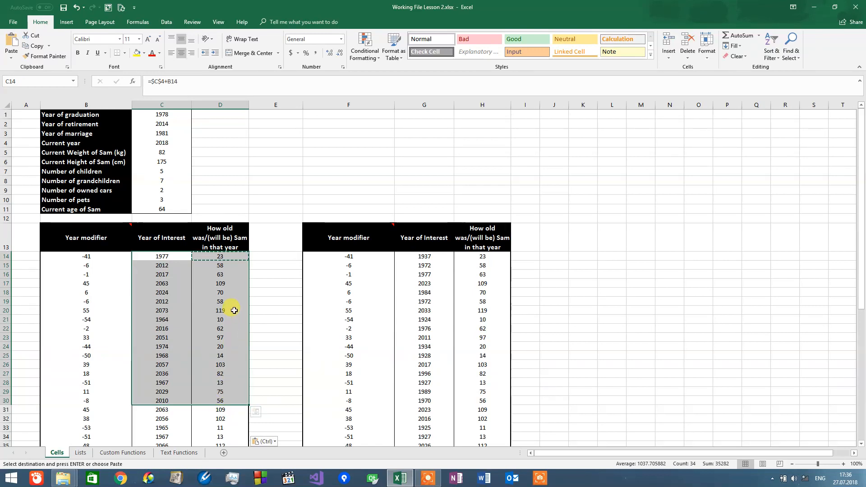
Inspect the Year of Interest formulas in G15 and G14 of the second table and the cell that Current_year refers to
click(422, 265)
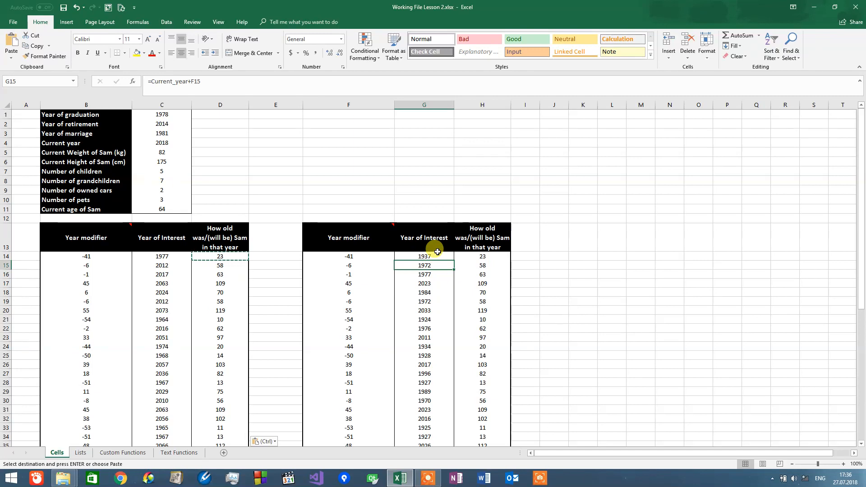
click(437, 255)
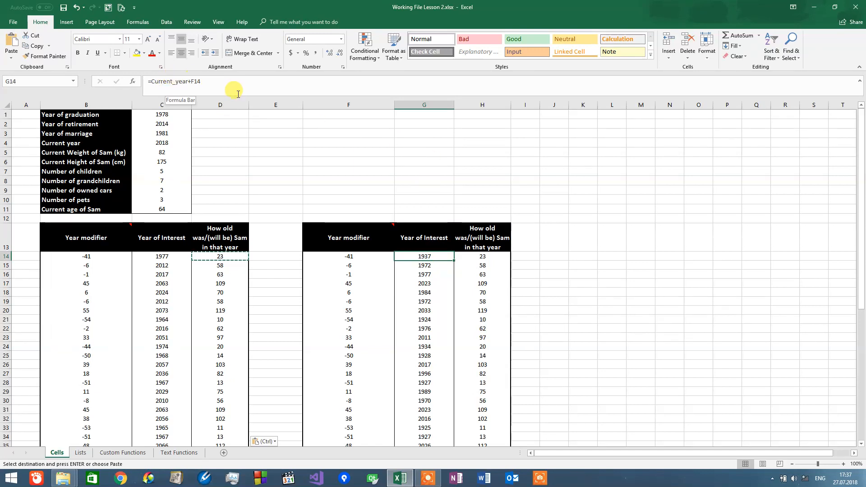
click(189, 81)
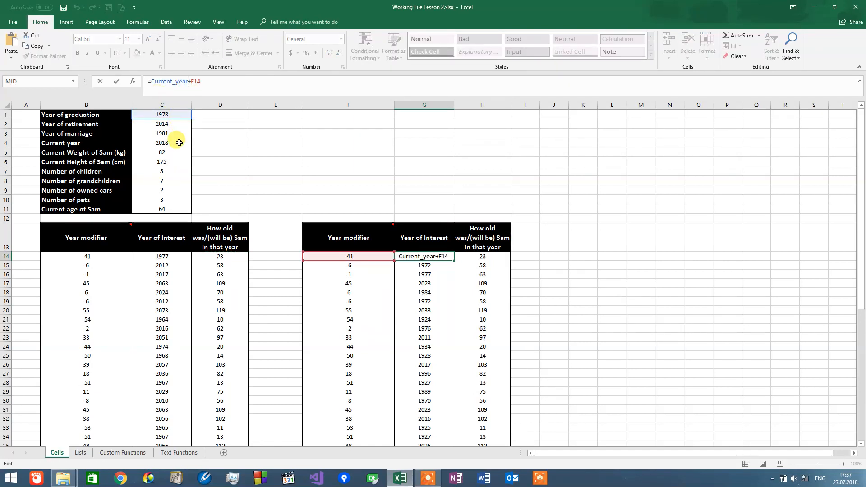
key(Escape)
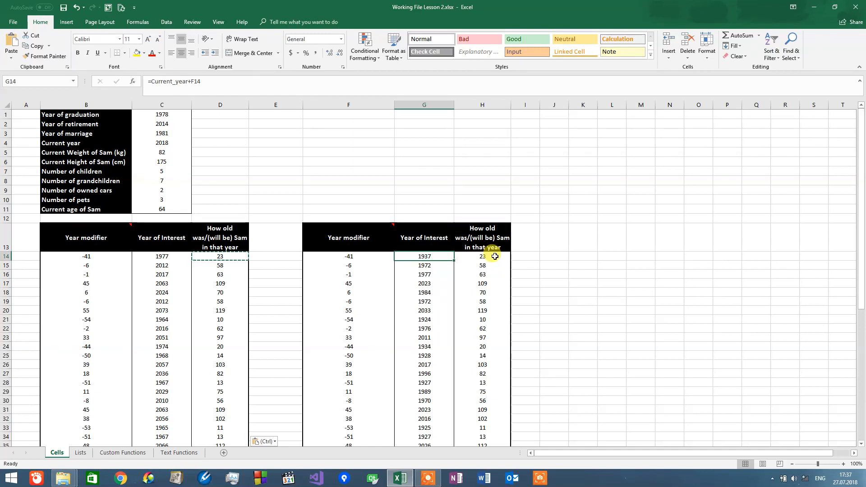
Redefine the Current_year name so it refers to the current year in =Cells!$C$4
click(139, 23)
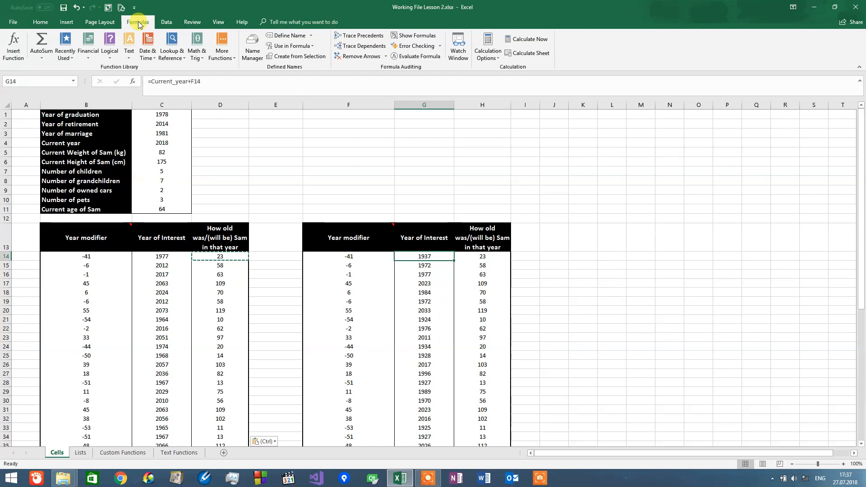
click(252, 51)
drag(408, 135, 694, 129)
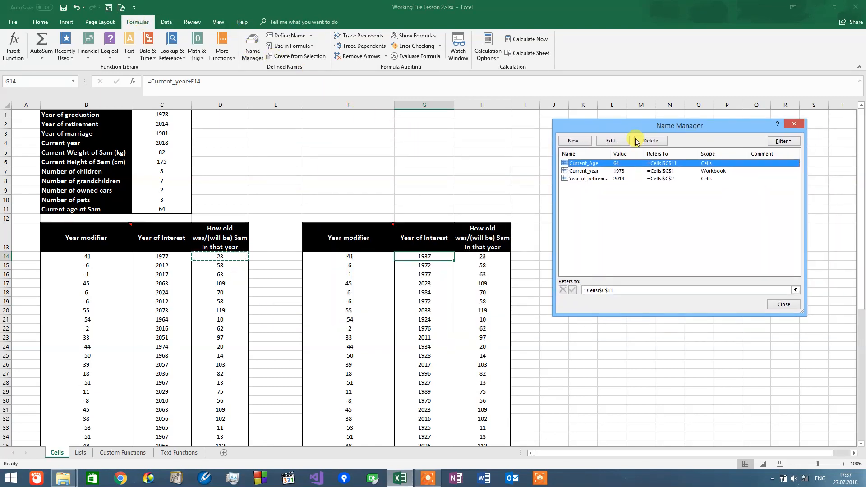
click(601, 174)
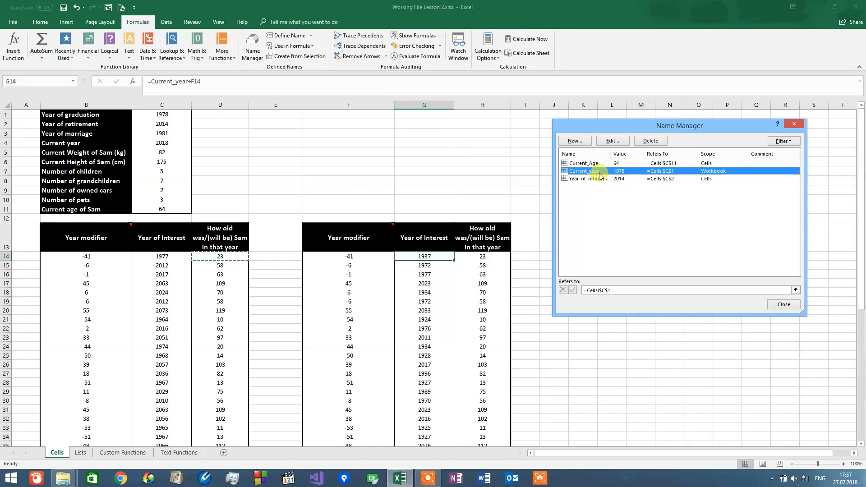
double_click(599, 174)
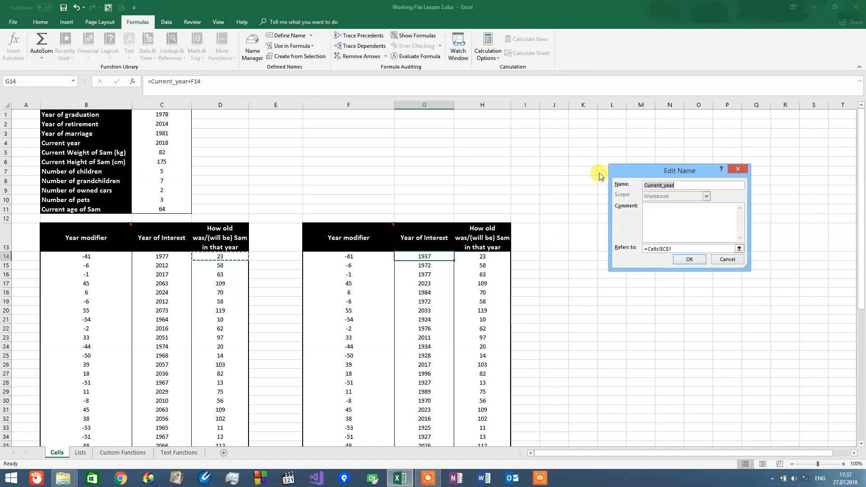
drag(678, 164, 663, 132)
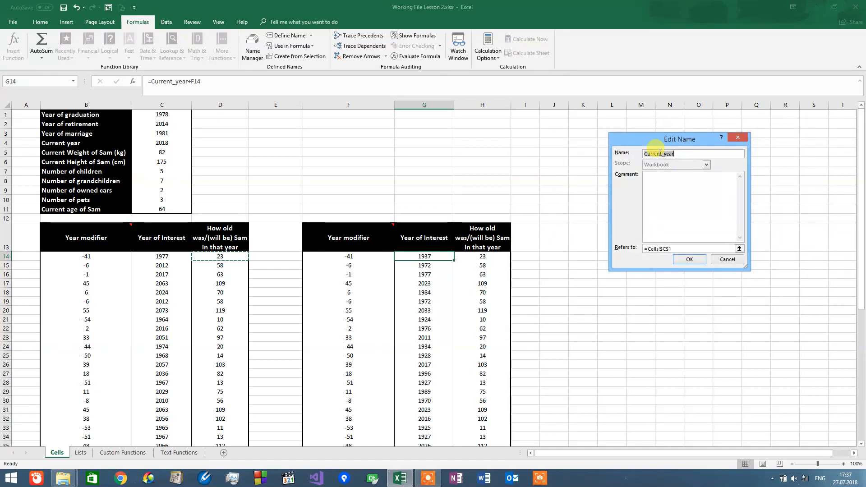
click(659, 211)
click(682, 249)
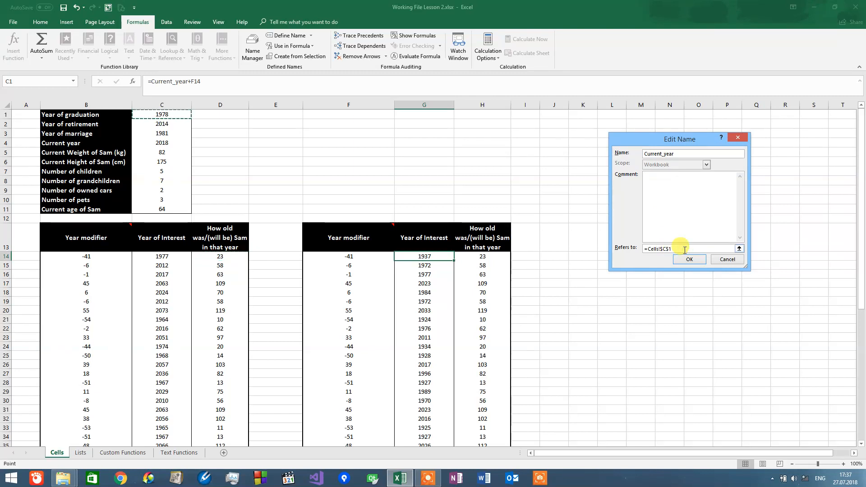
drag(682, 249, 610, 249)
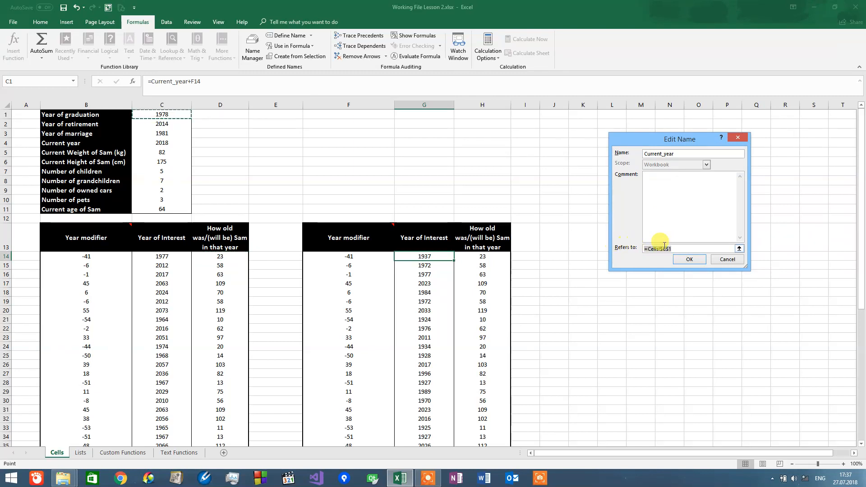
drag(679, 249, 618, 244)
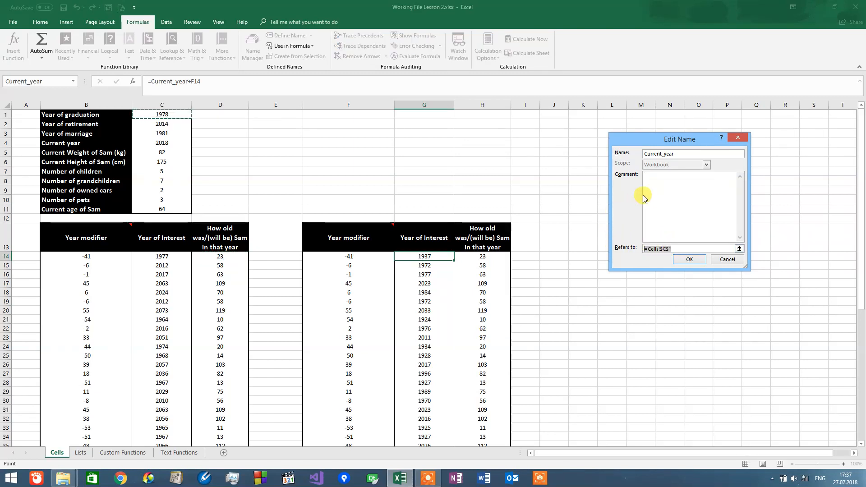
key(Delete)
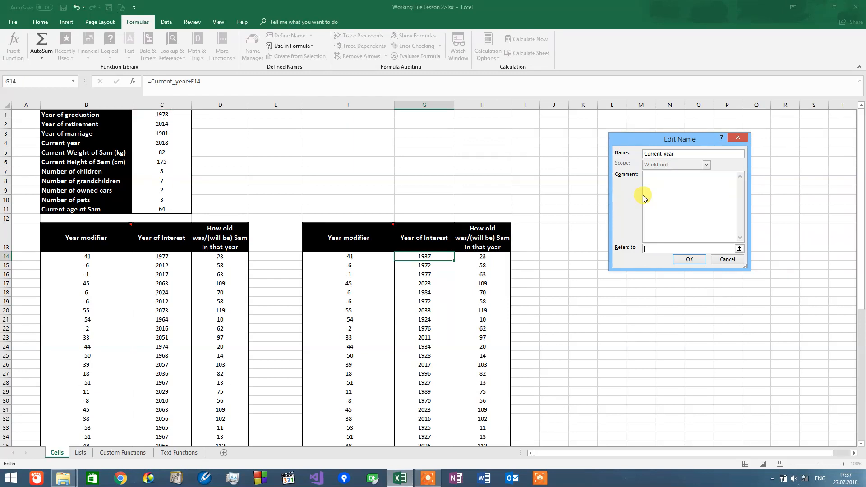
click(160, 143)
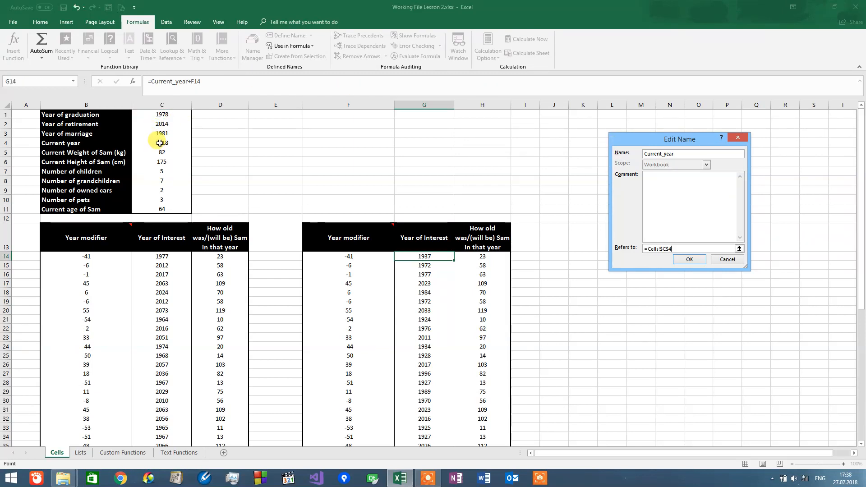
click(699, 260)
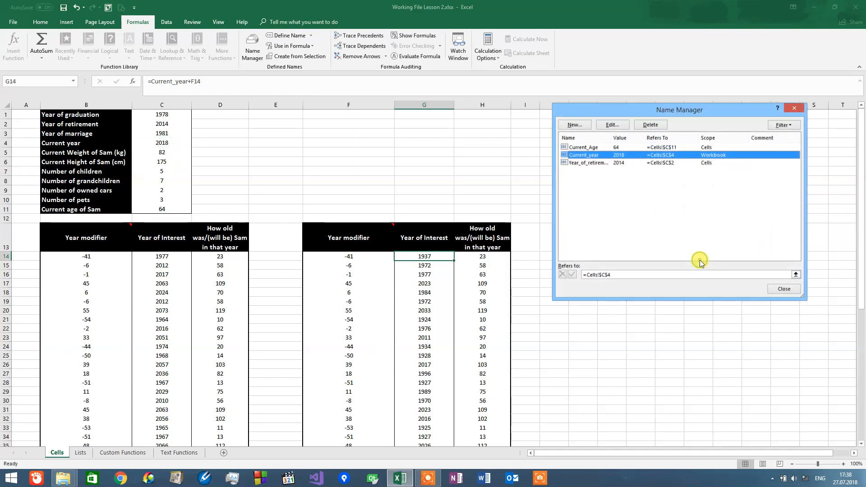
click(777, 288)
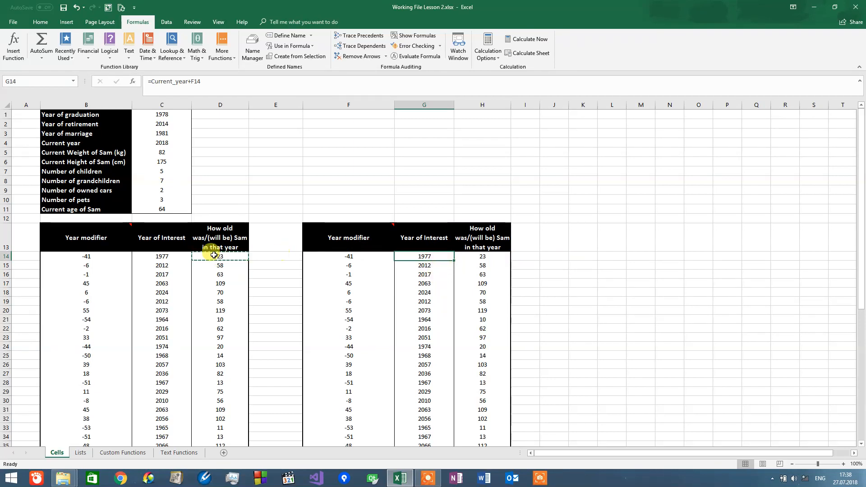
Compare the results of both tables, checking the formulas in H14, H20, G14 and D14 against the source values in C1 and C4
drag(170, 257, 206, 391)
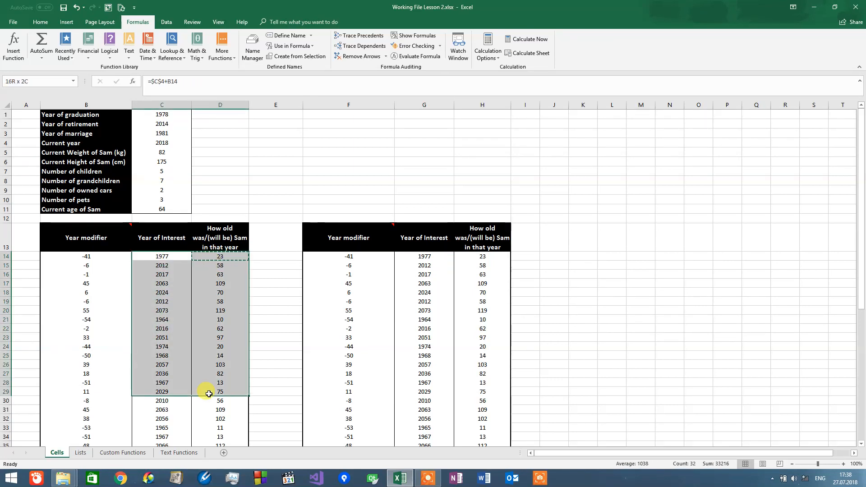
drag(425, 256, 479, 434)
click(436, 288)
click(478, 259)
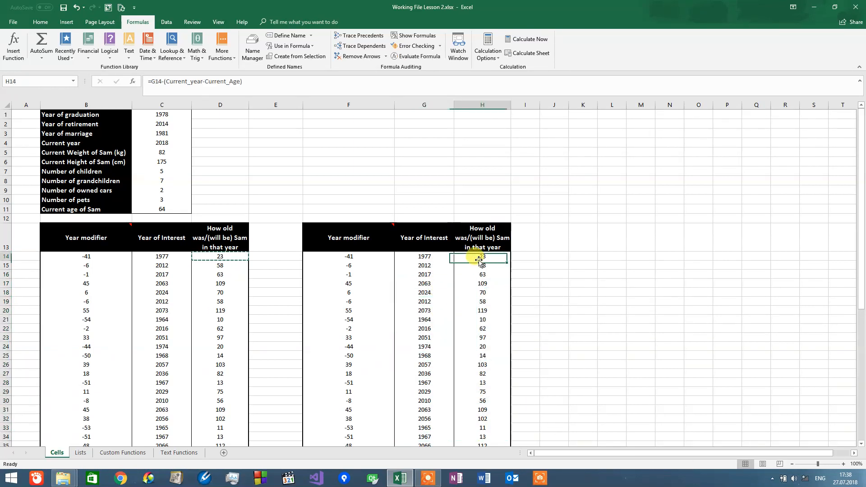
click(483, 310)
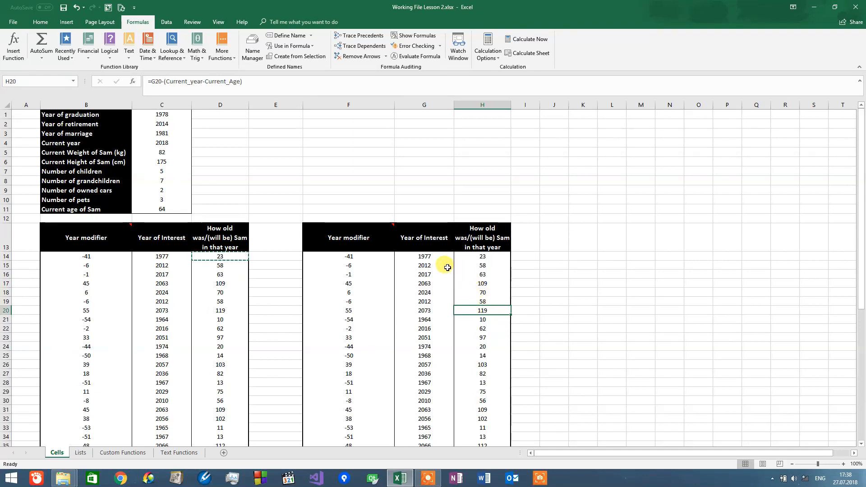
click(426, 256)
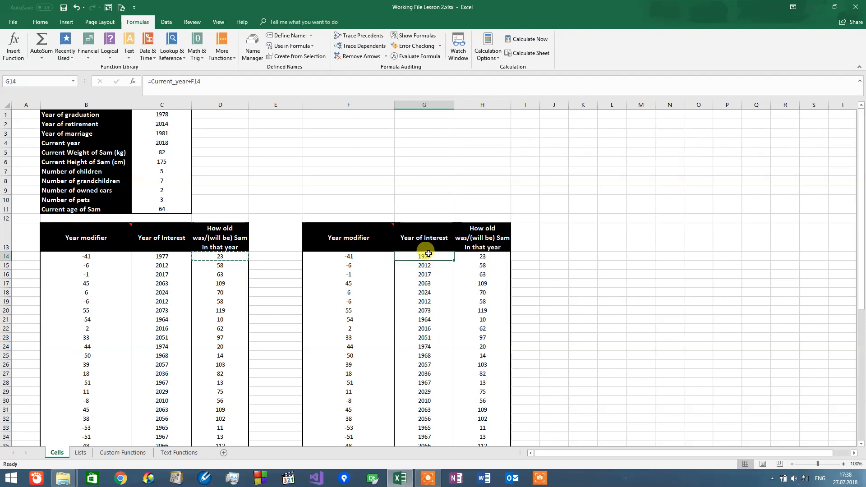
click(178, 112)
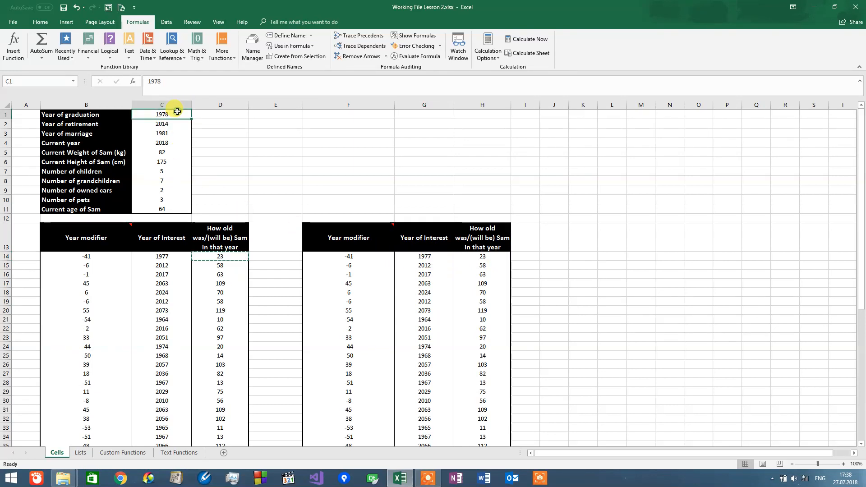
click(183, 142)
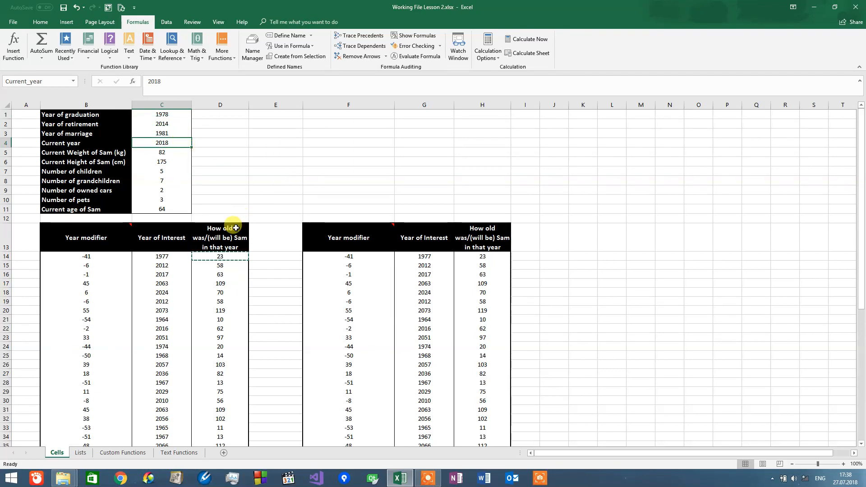
click(230, 255)
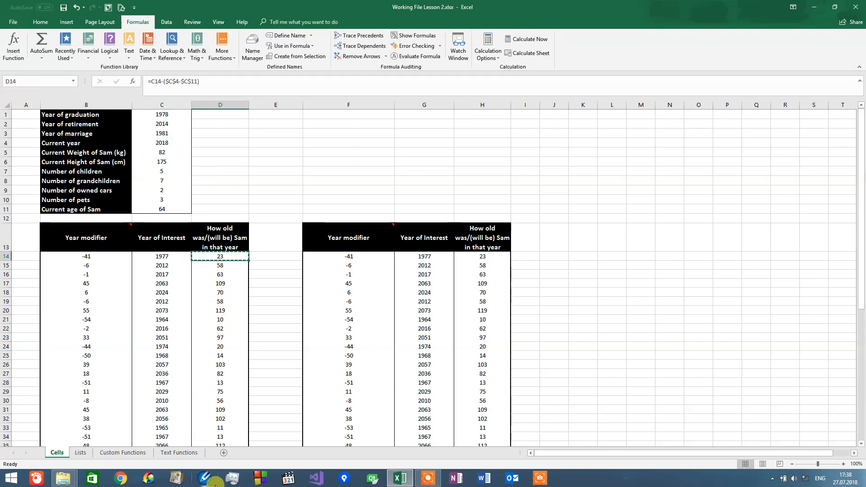
Examine the name-based formulas in G15, G16 and H15, and review the Year of Interest and age columns of the second table
click(432, 264)
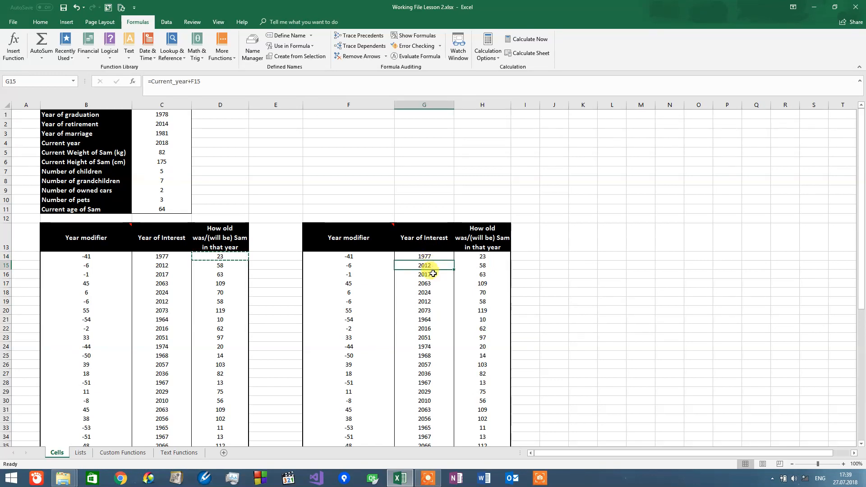
click(433, 274)
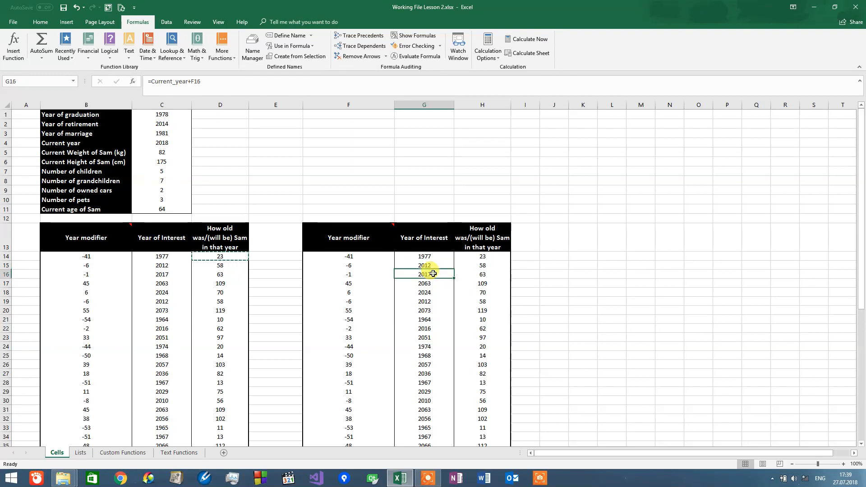
click(481, 266)
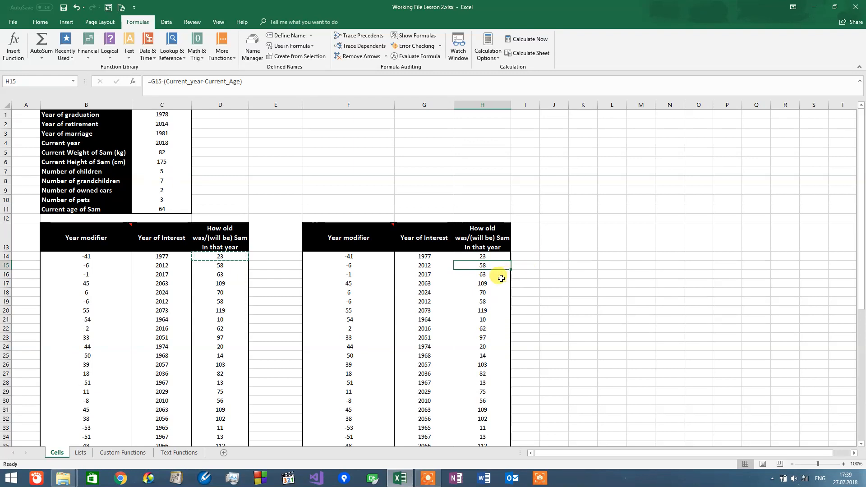
drag(488, 276, 363, 256)
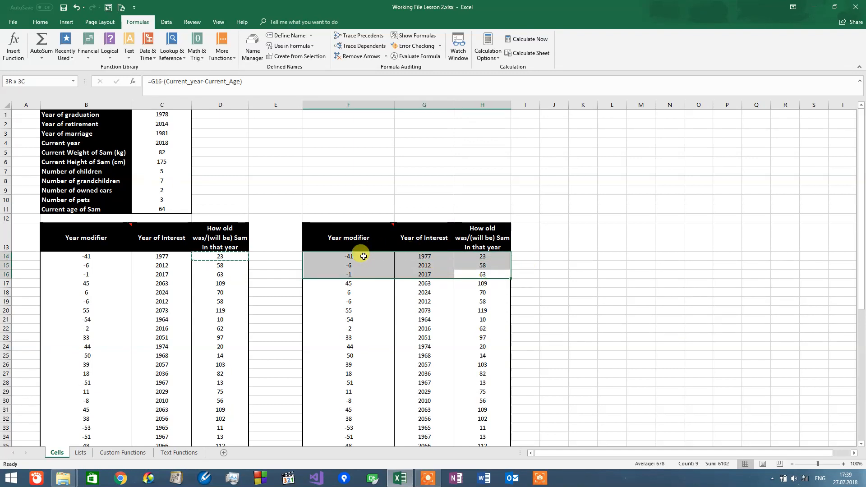
drag(364, 256, 410, 258)
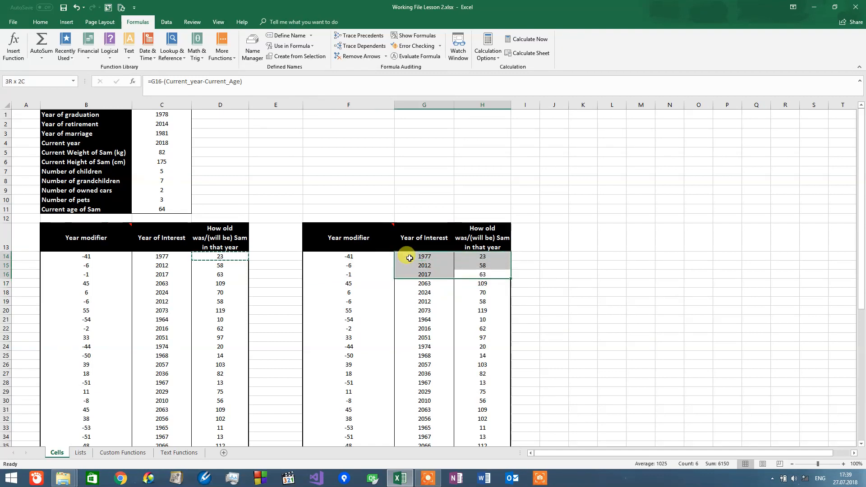
click(419, 263)
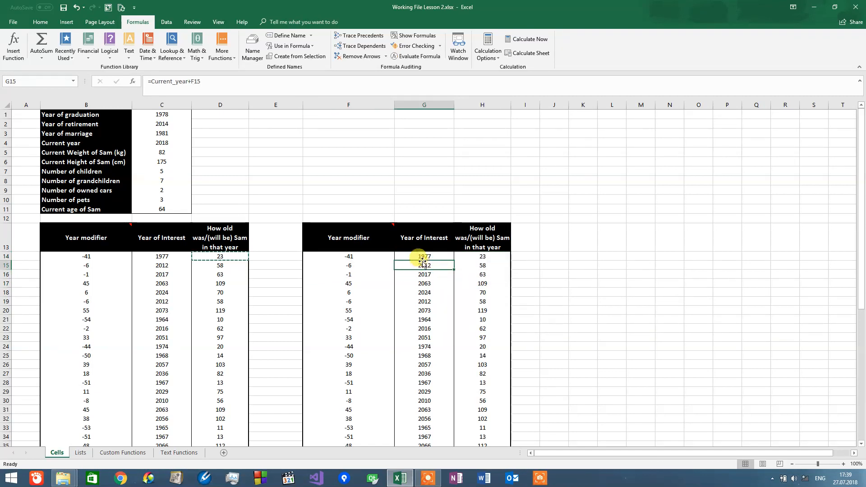
drag(420, 256, 471, 389)
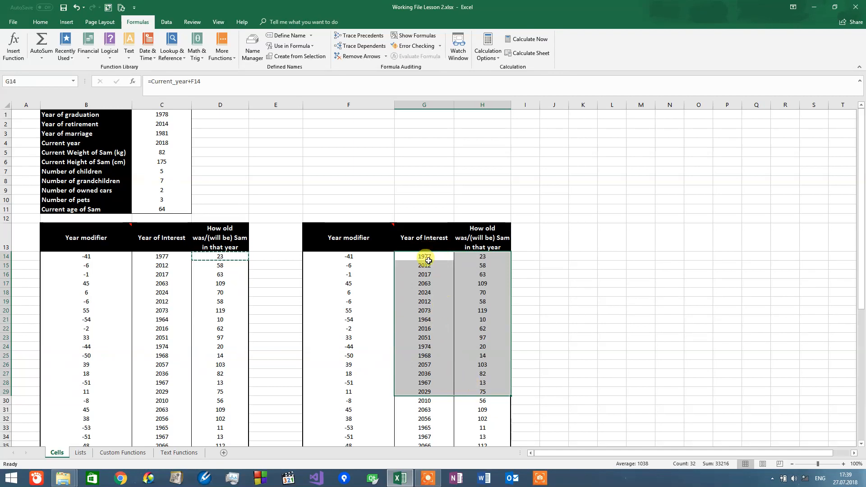
click(430, 255)
drag(430, 255, 482, 440)
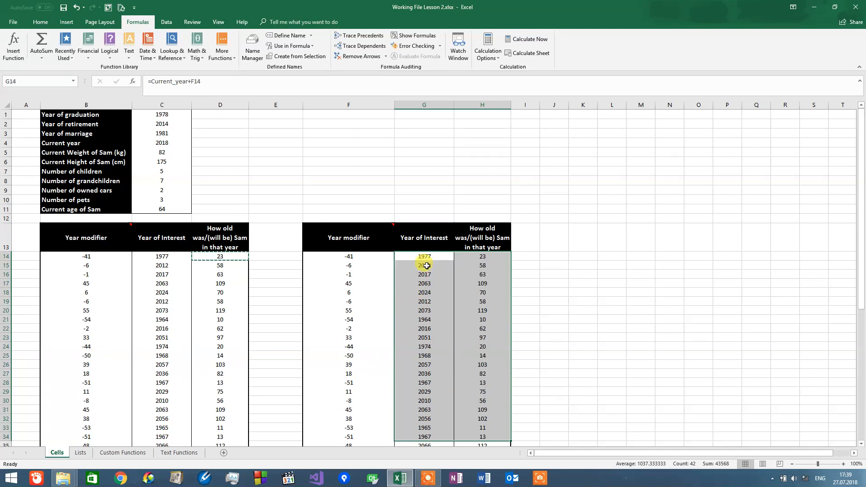
click(417, 255)
Contrast the cell-reference formulas in C14 and D14 with G14's name-based formula, and review the workbook's defined names
click(170, 256)
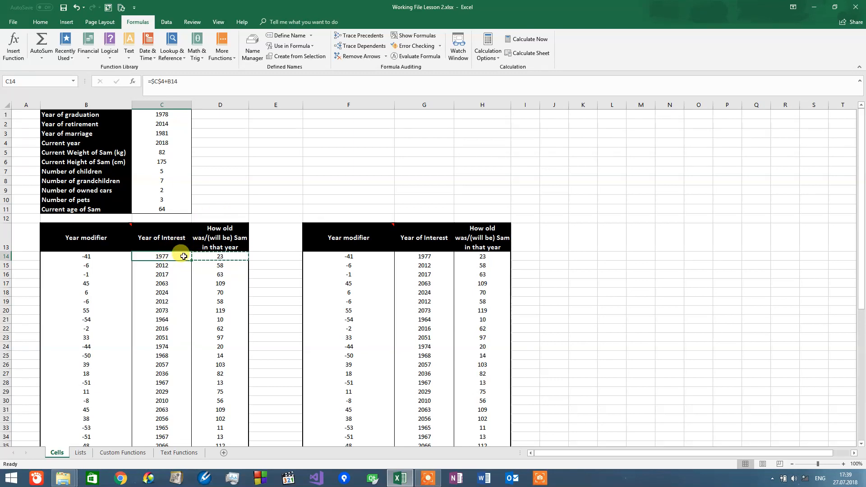
double_click(224, 257)
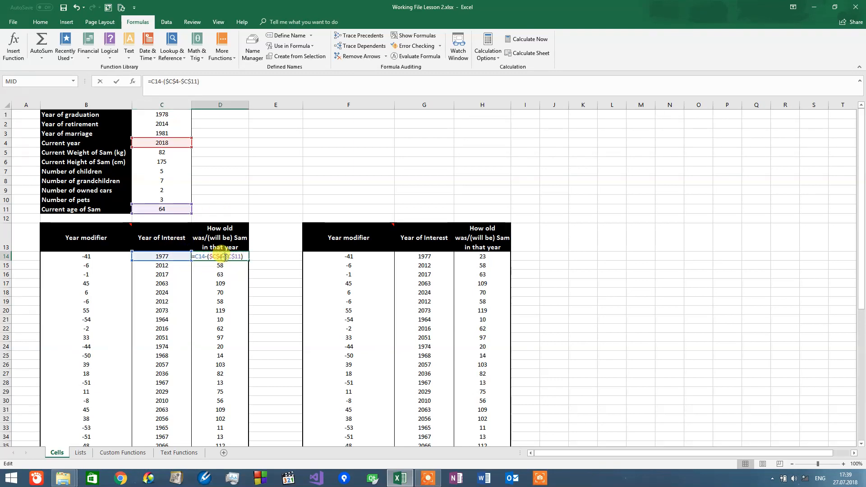
key(Escape)
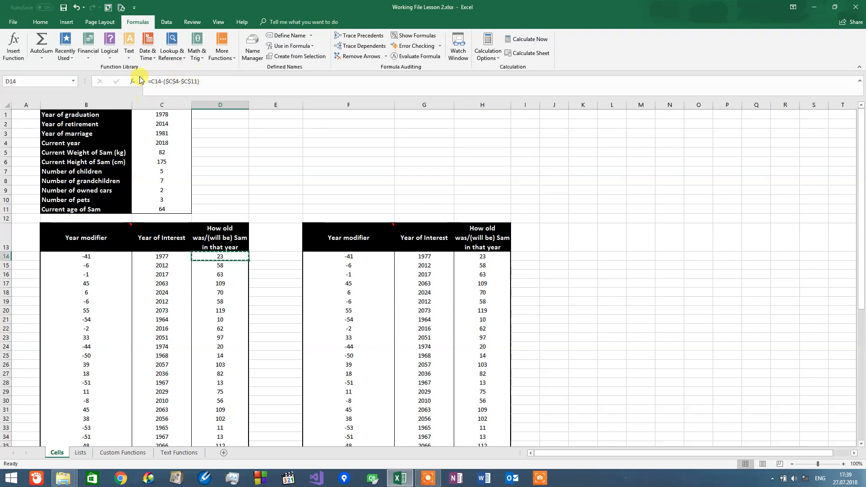
key(Escape)
click(435, 257)
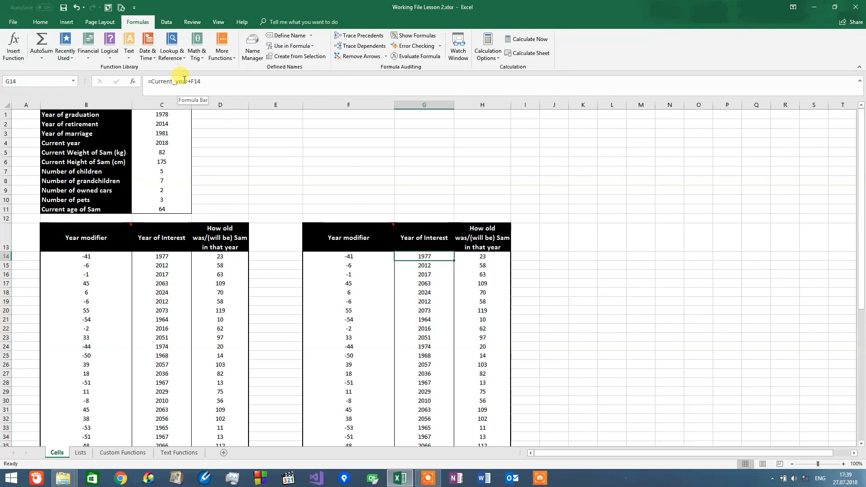
click(248, 46)
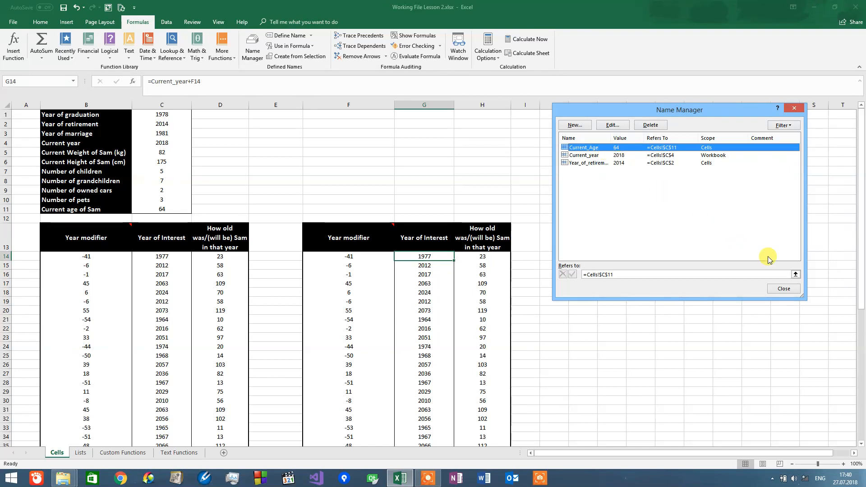
click(783, 289)
Spot-check the second table's formulas in the age cells H16 and H14 and the Year of Interest cell G19
click(479, 208)
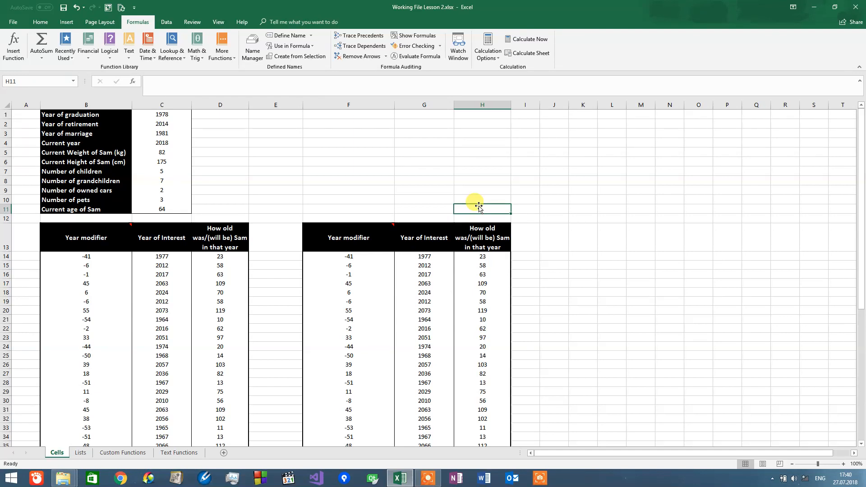
click(495, 274)
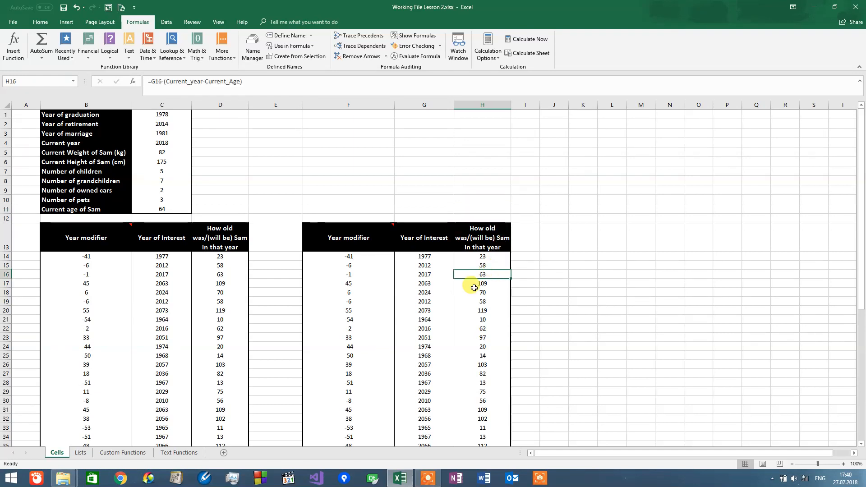
drag(474, 288, 446, 321)
click(441, 300)
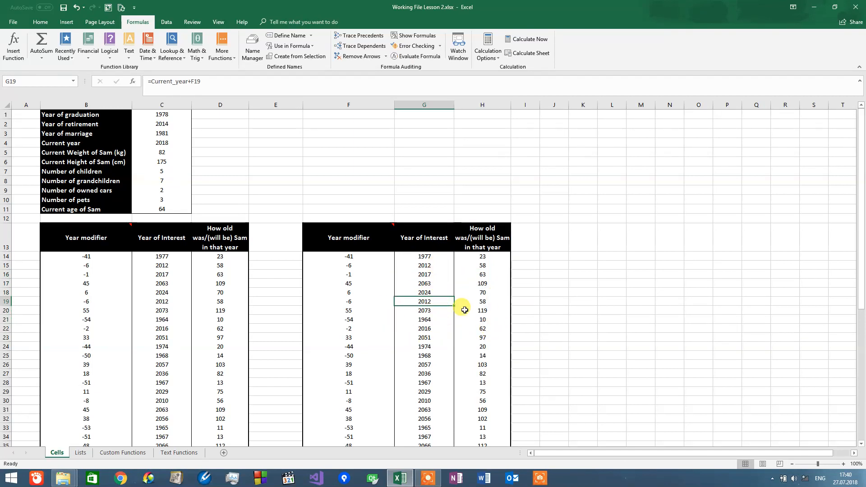
click(482, 256)
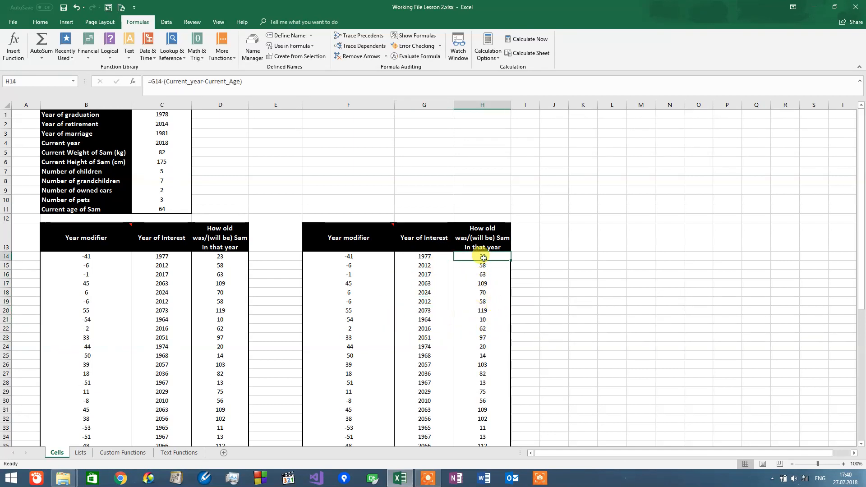